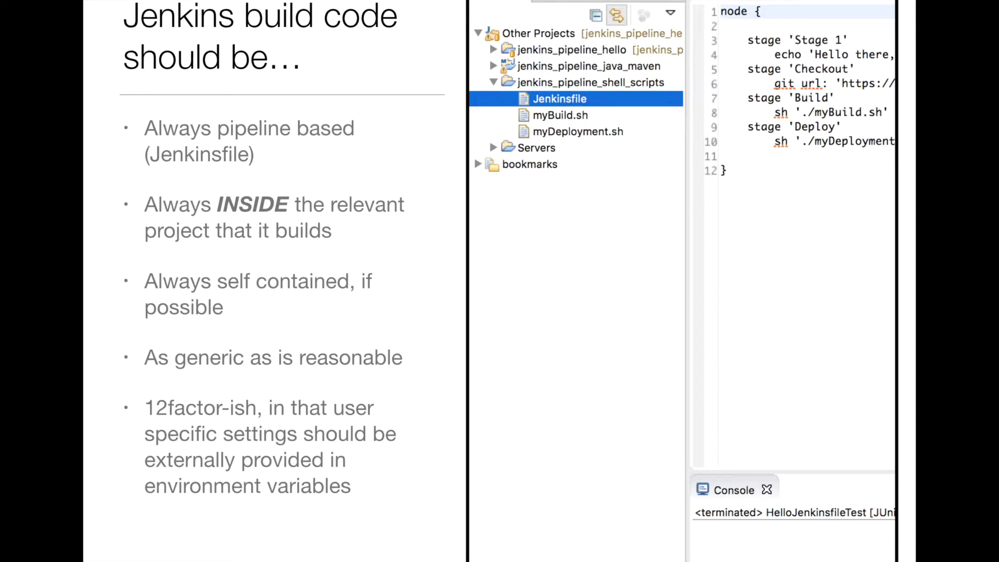
key(Right)
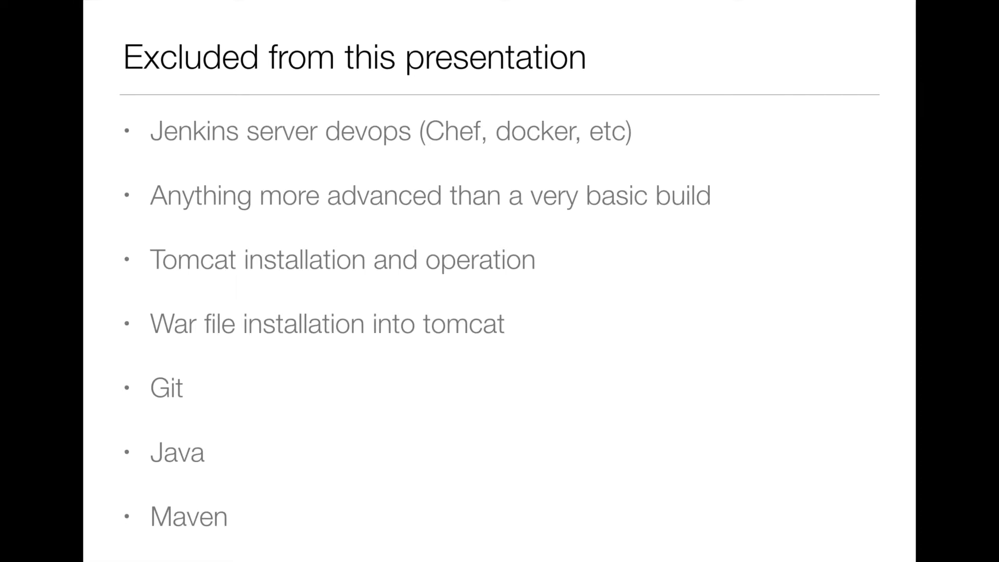
key(Right)
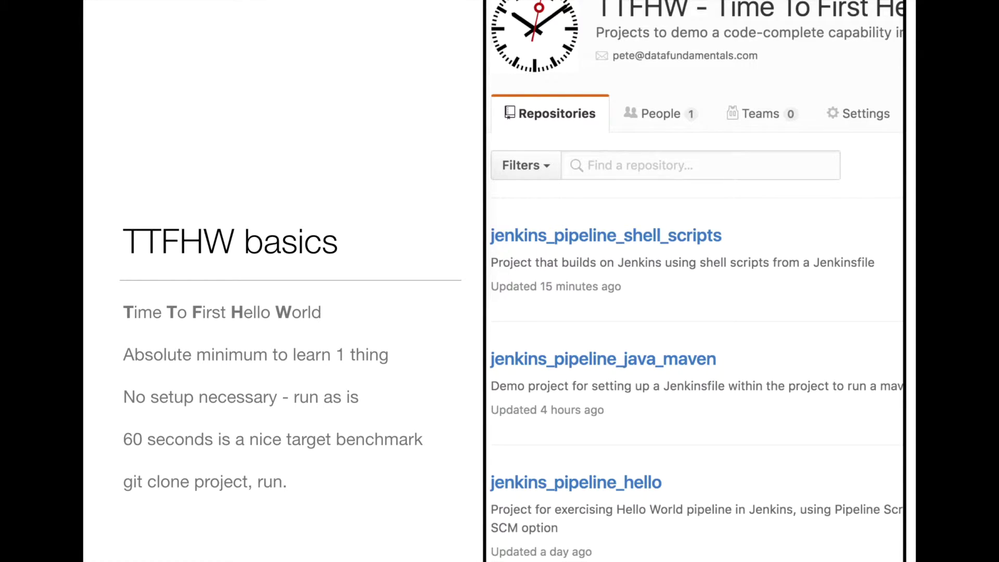
key(Right)
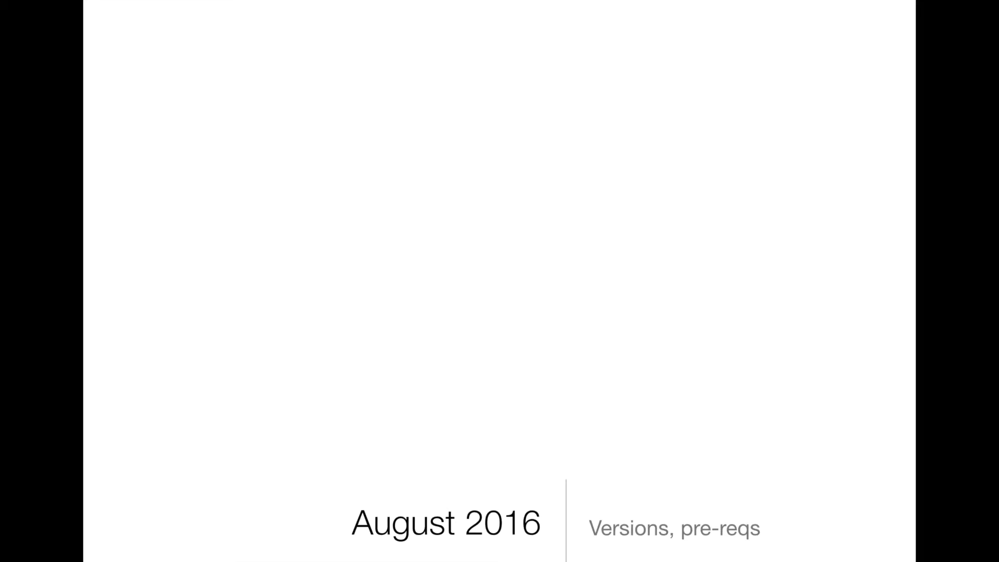
key(Right)
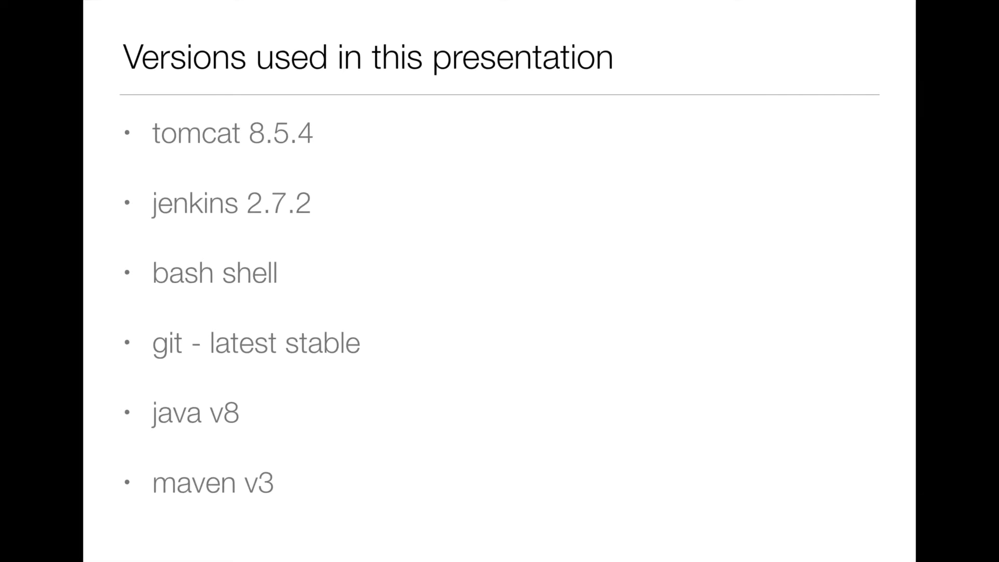
key(Right)
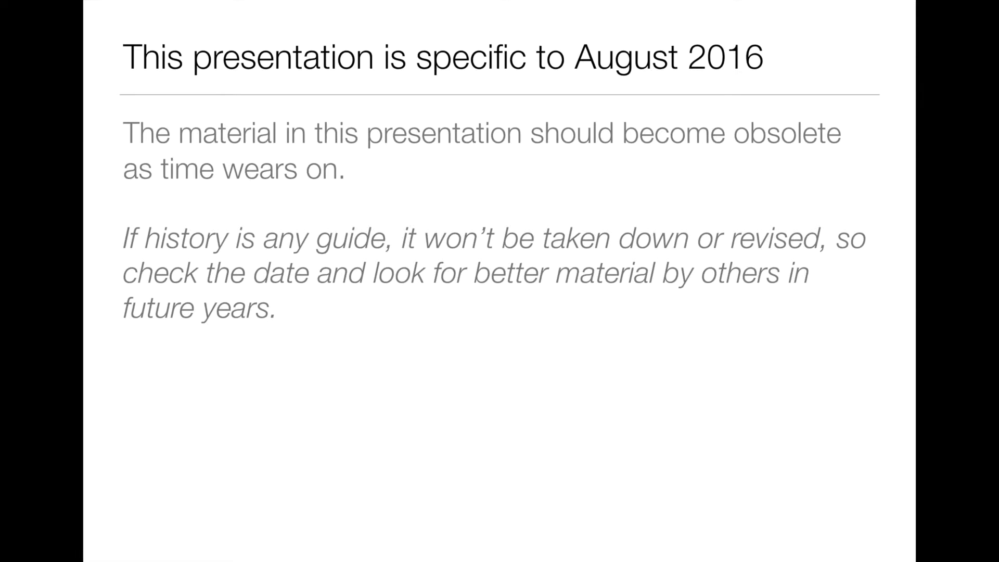
key(Right)
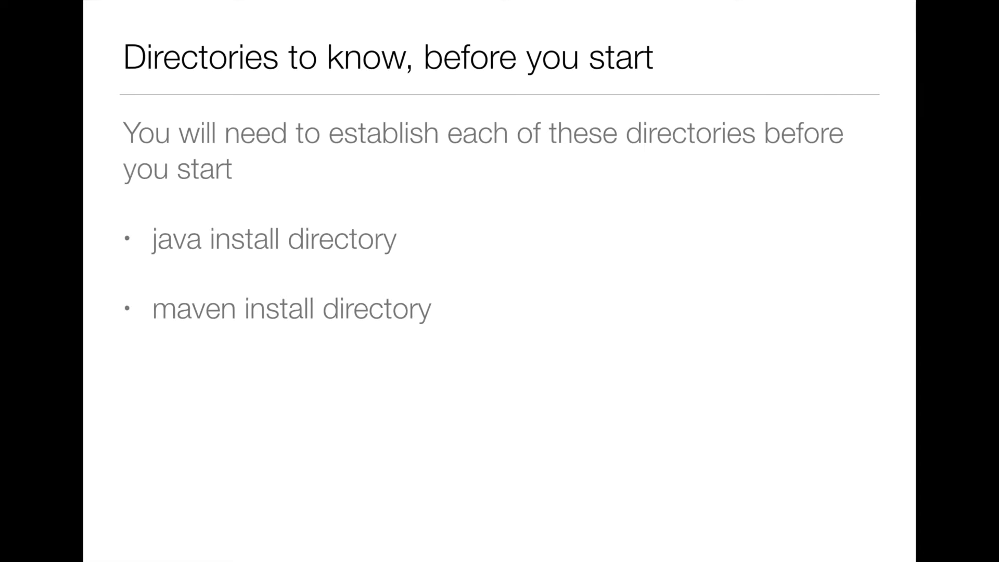
key(Right)
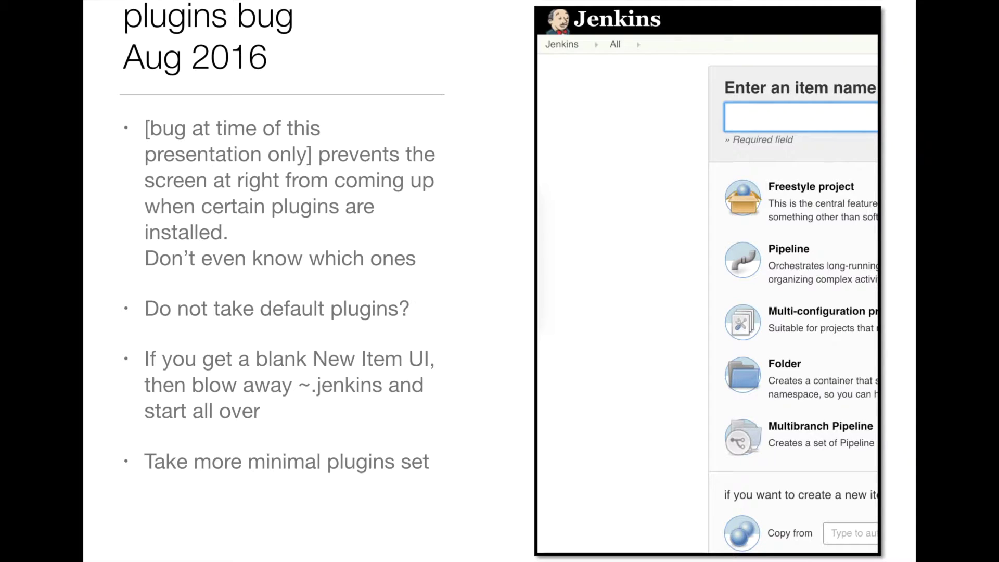
key(Right)
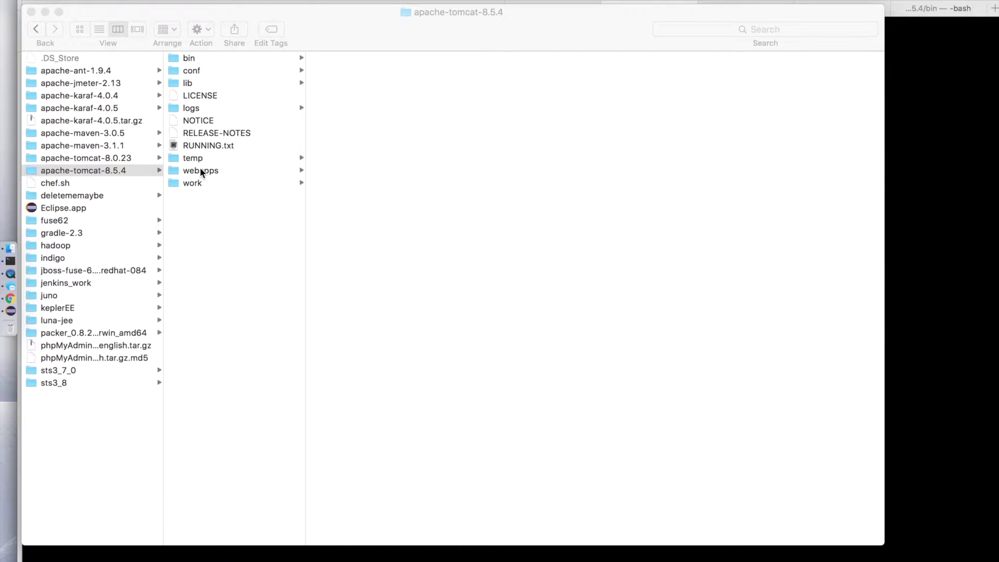
Step: Inspect the jenkins.war file inside the webapps folder of apache-tomcat-8.5.4
click(201, 170)
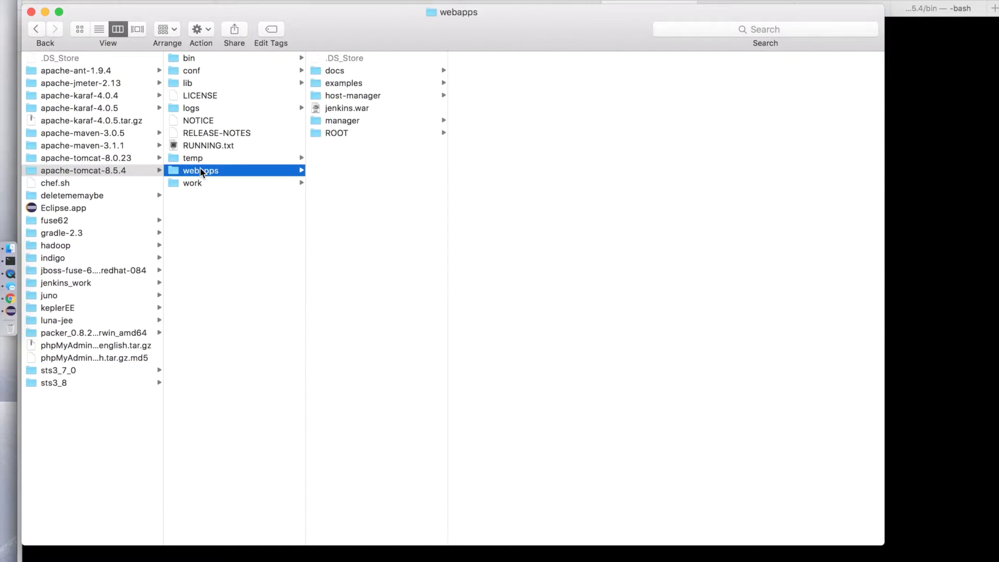
click(346, 108)
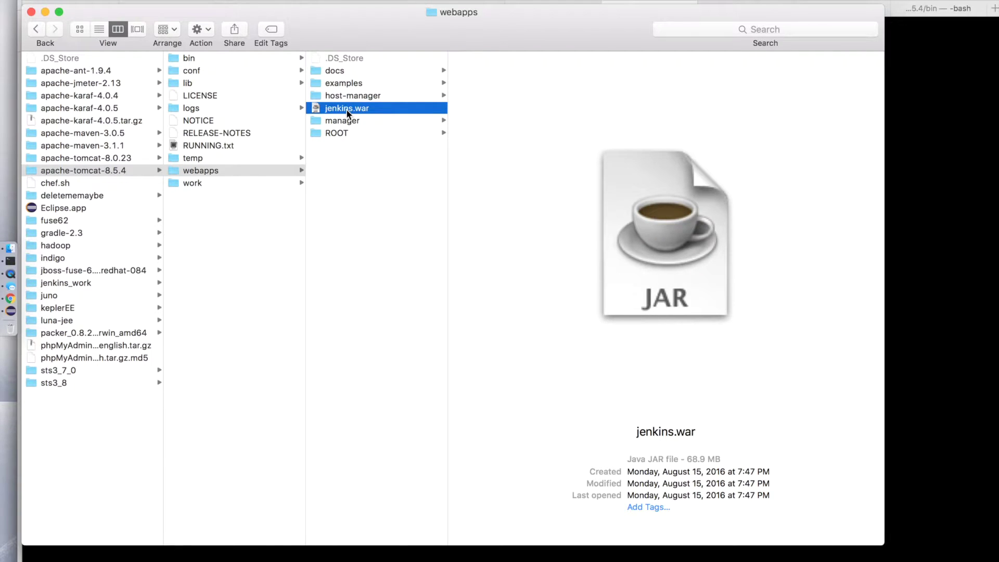
click(224, 175)
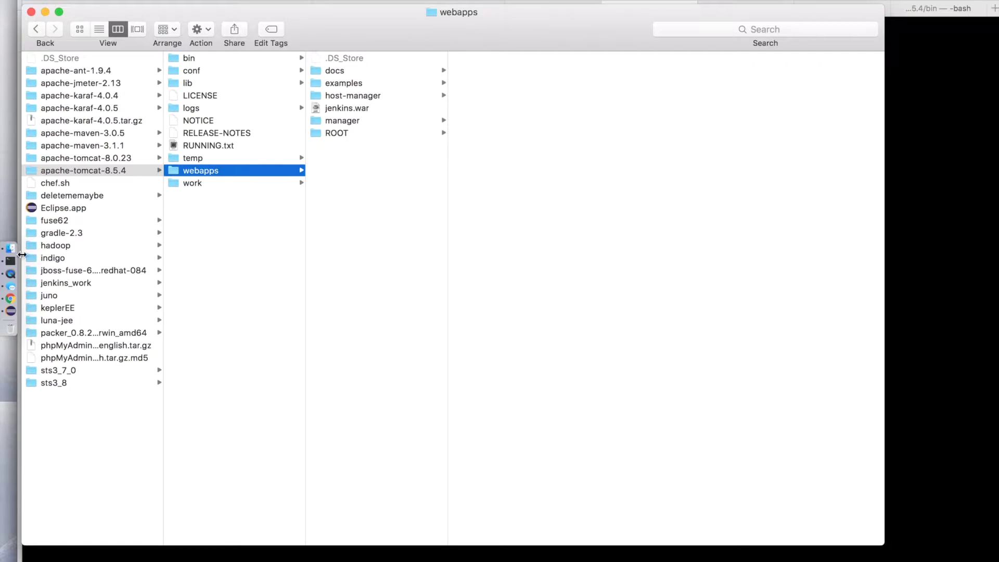
Step: Switch to the terminal session in the apache-tomcat-8.5.4/bin directory and run ./startup.sh to start Tomcat
click(22, 266)
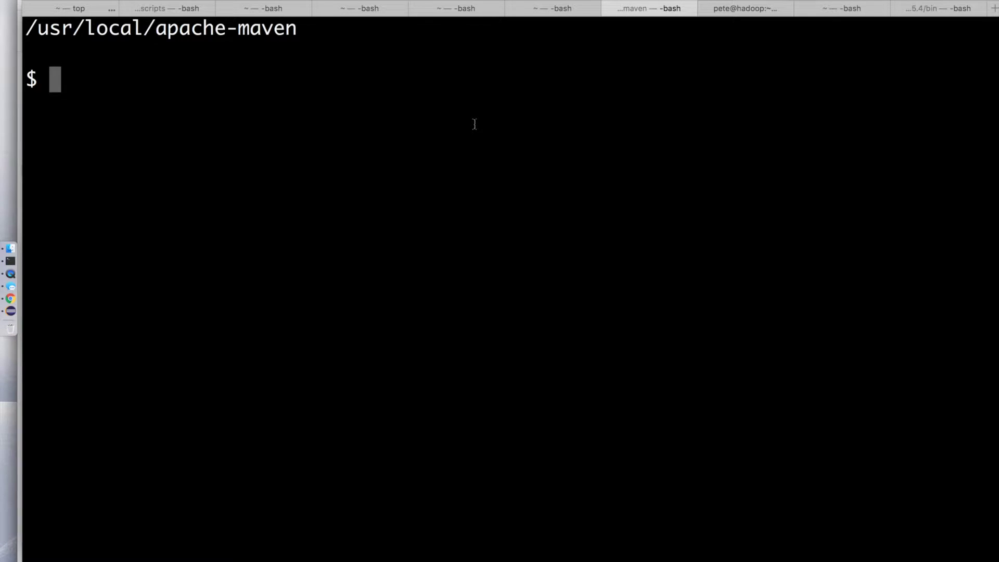
click(936, 11)
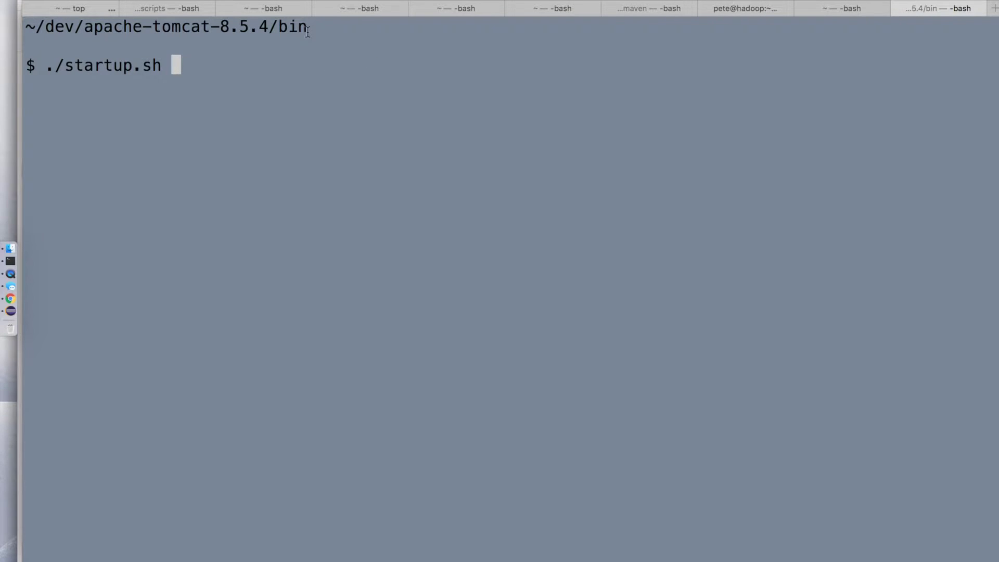
key(Return)
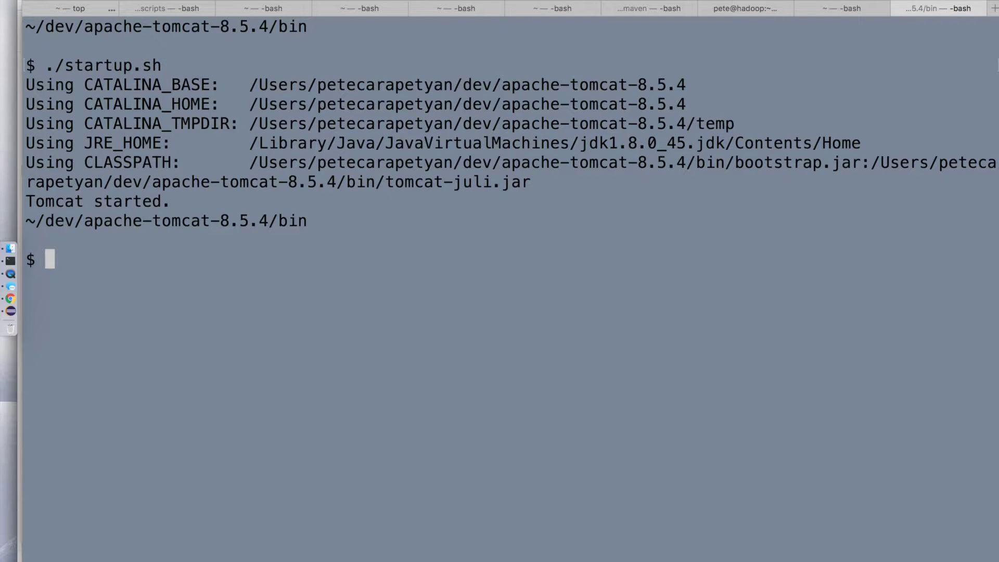
Step: Check the unpacked jenkins folder in Tomcat's webapps in Finder, and reload the localhost:8080/jenkins page in Chrome
key(super+Tab)
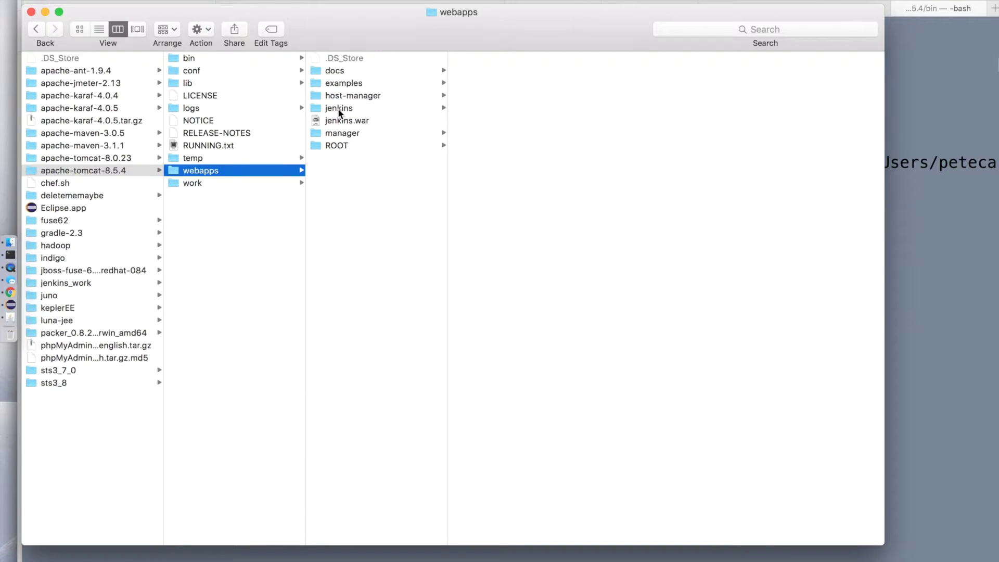
click(339, 109)
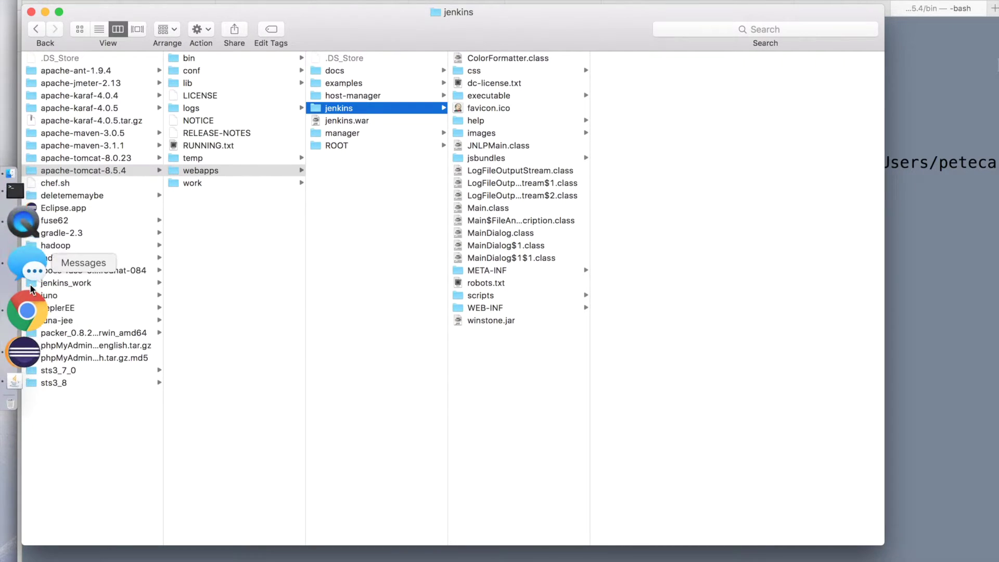
click(26, 293)
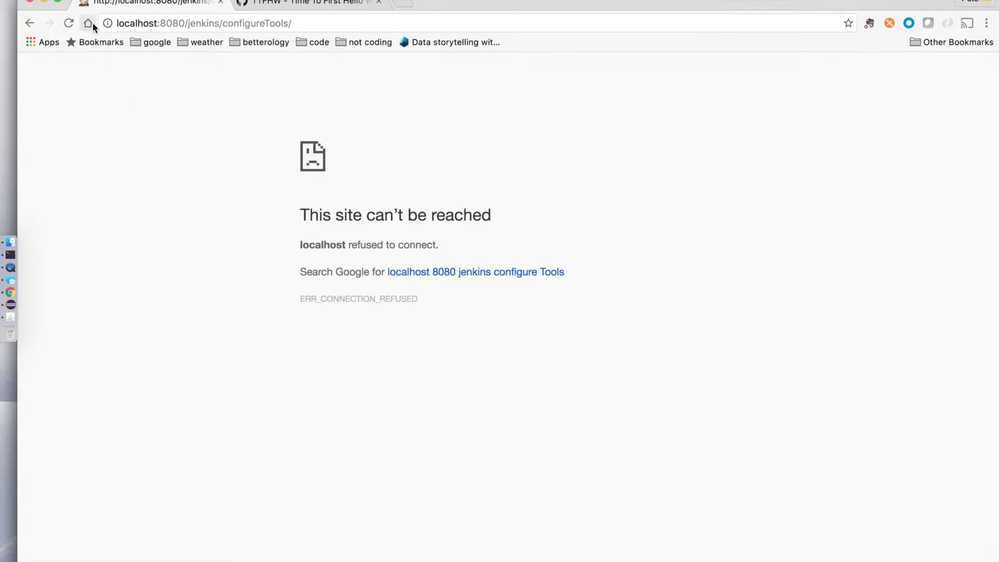
click(68, 23)
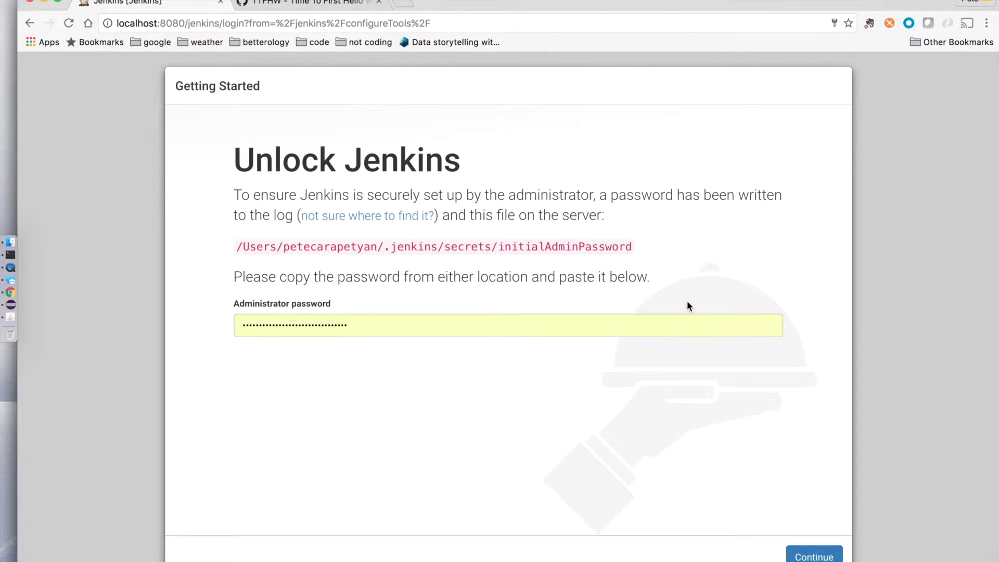
Step: Take the initialAdminPassword file path from the Unlock Jenkins page and print that file with cat in another terminal session
drag(648, 248, 236, 247)
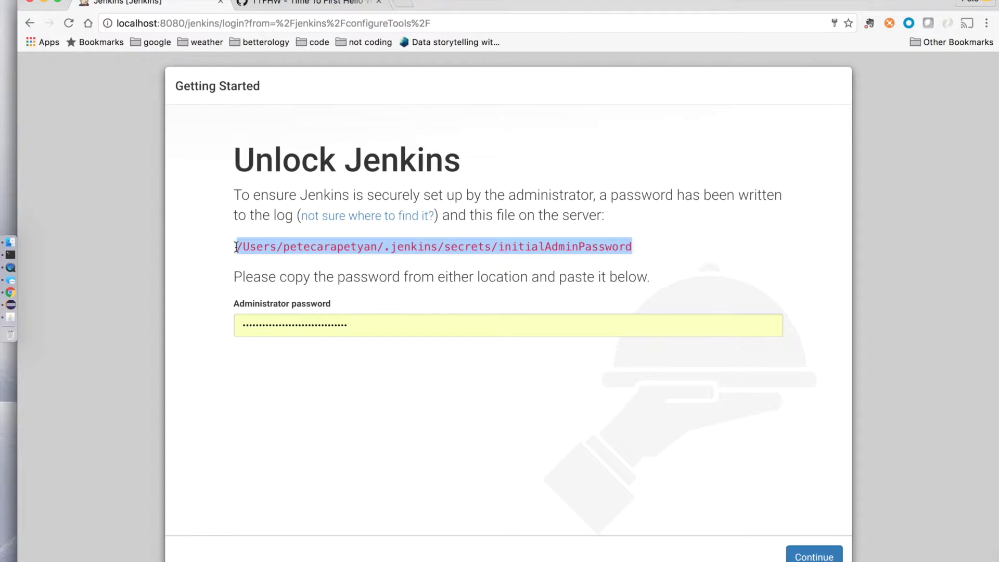
key(super+Tab)
key(super+Tab)
key(super+Tab)
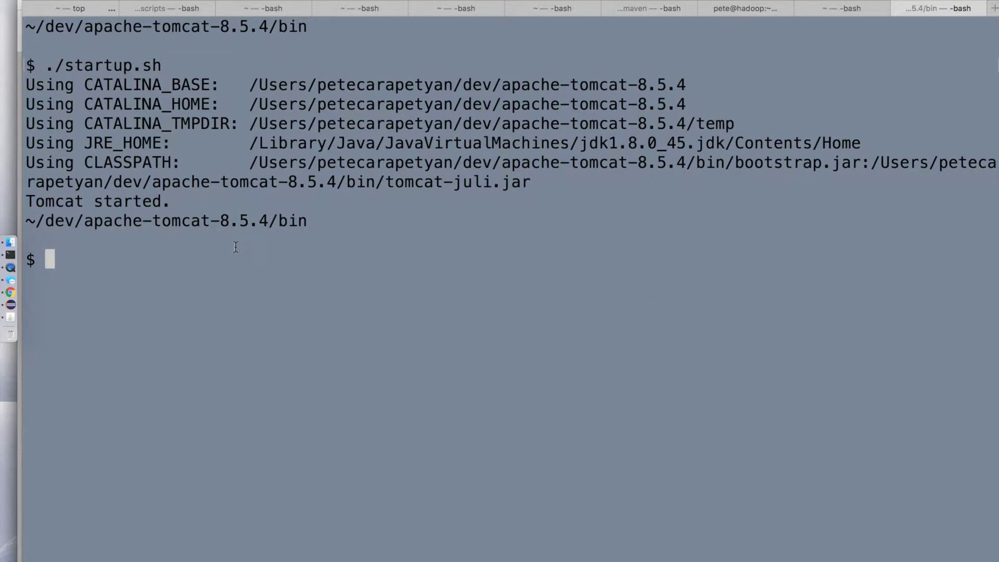
key(super+shift+bracketleft)
key(Return)
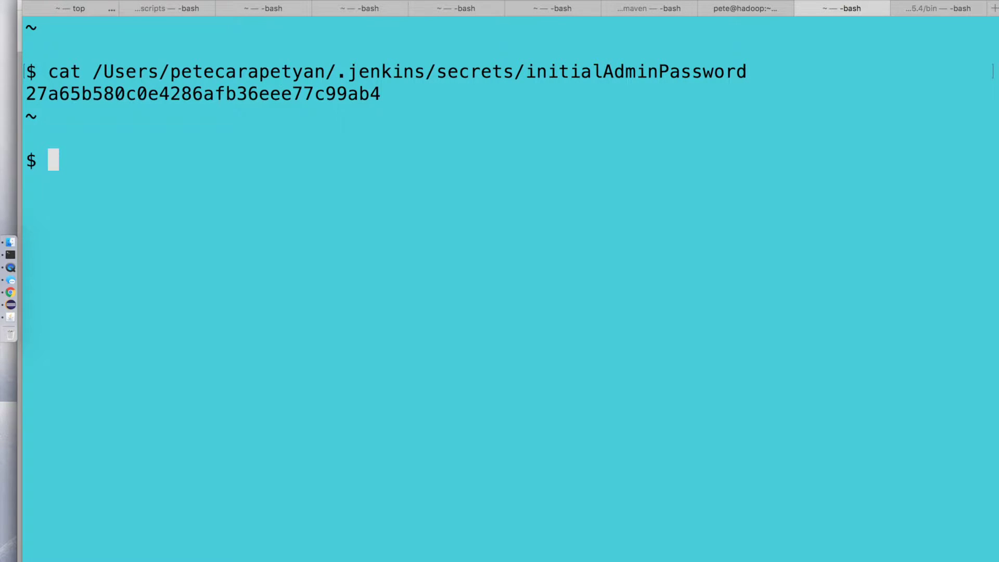
Step: Copy the printed initial admin password, paste it into the Administrator password field in Chrome, and continue to unlock Jenkins
drag(383, 94, 15, 94)
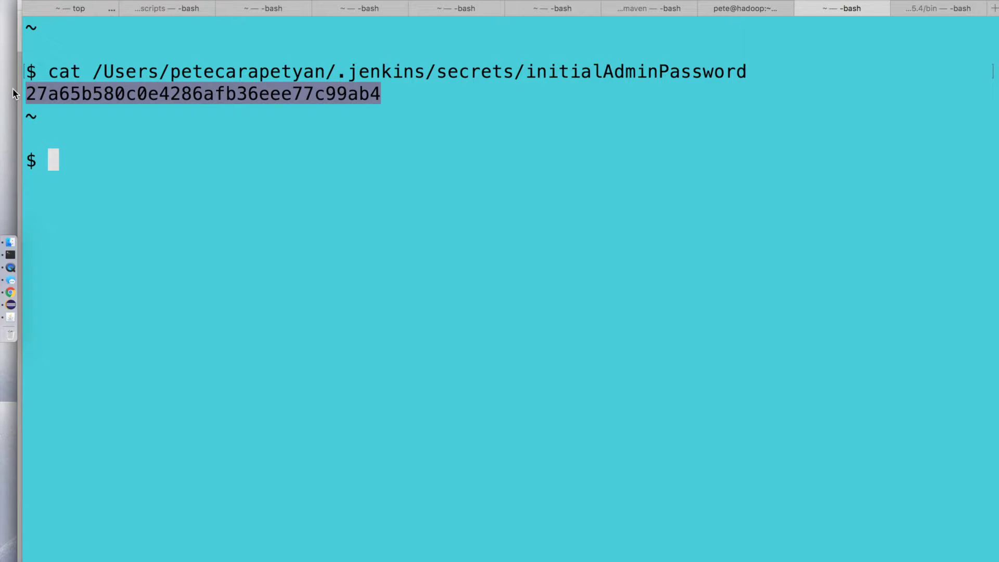
key(super+Tab)
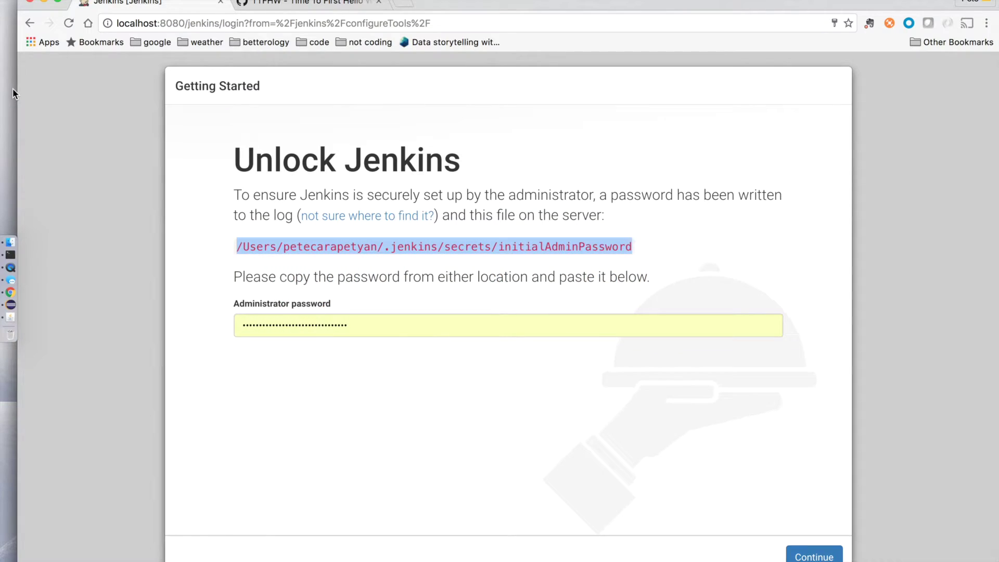
drag(354, 326, 231, 318)
key(super+v)
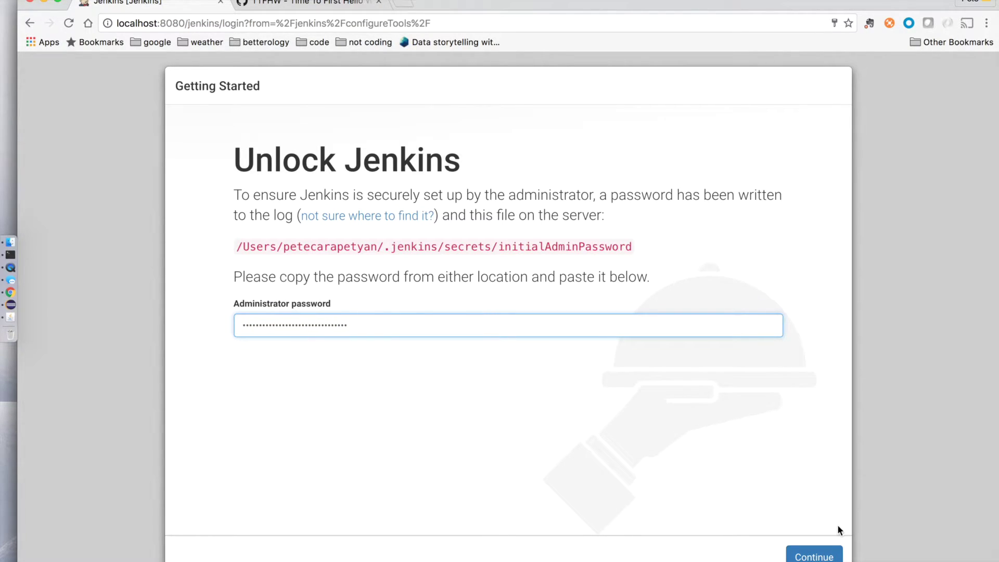
click(815, 555)
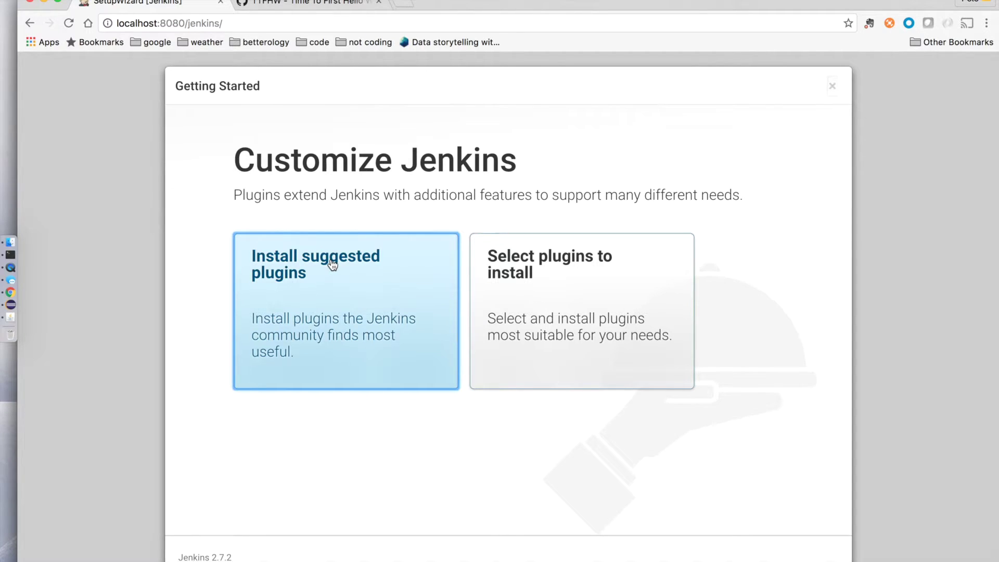
Step: Choose to select the plugins to install, and deselect the OWASP Markup Formatter, Ant and Gradle plugins
click(535, 261)
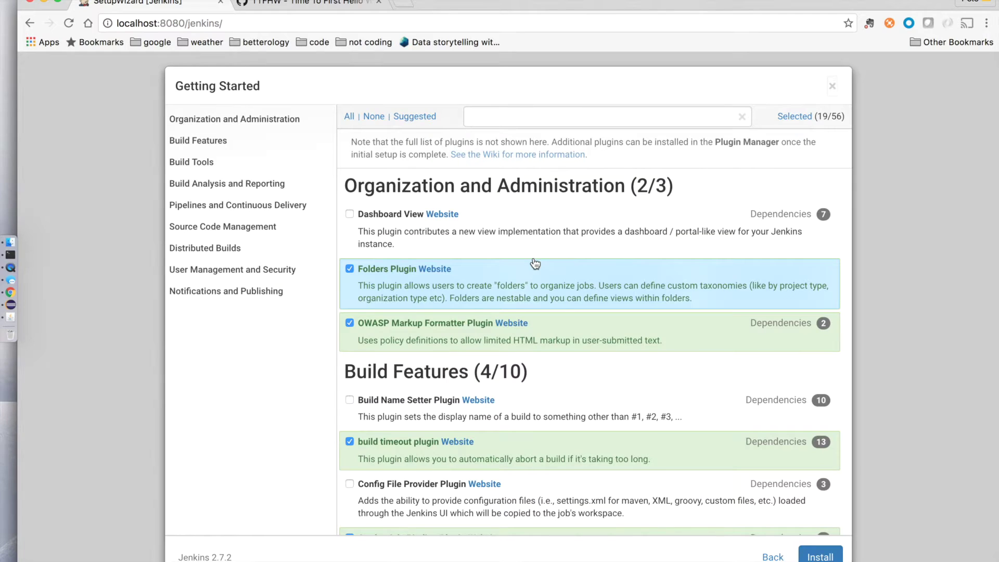
click(348, 322)
scroll(447, 394, down, 5)
scroll(447, 394, down, 1)
scroll(498, 397, down, 3)
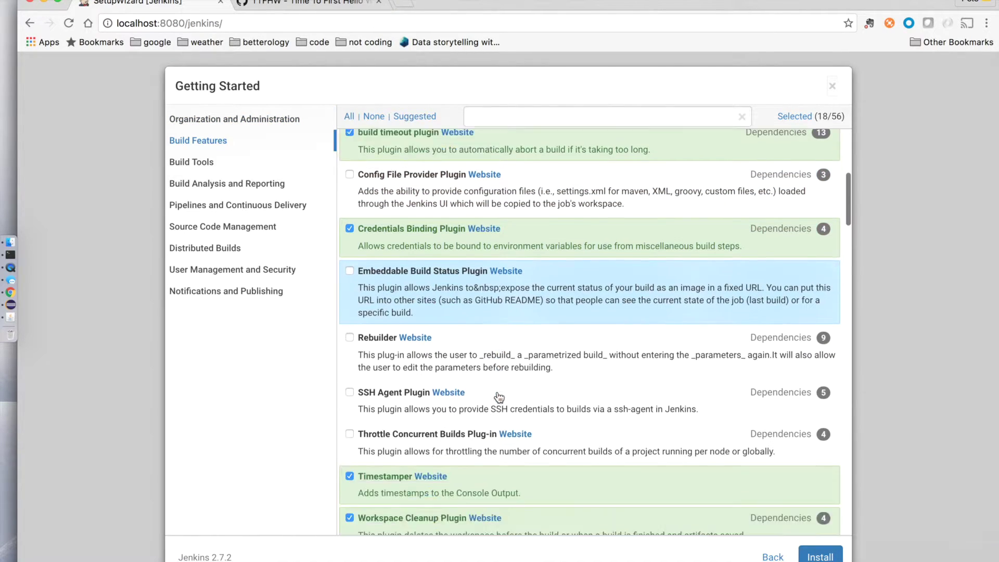
scroll(499, 397, down, 6)
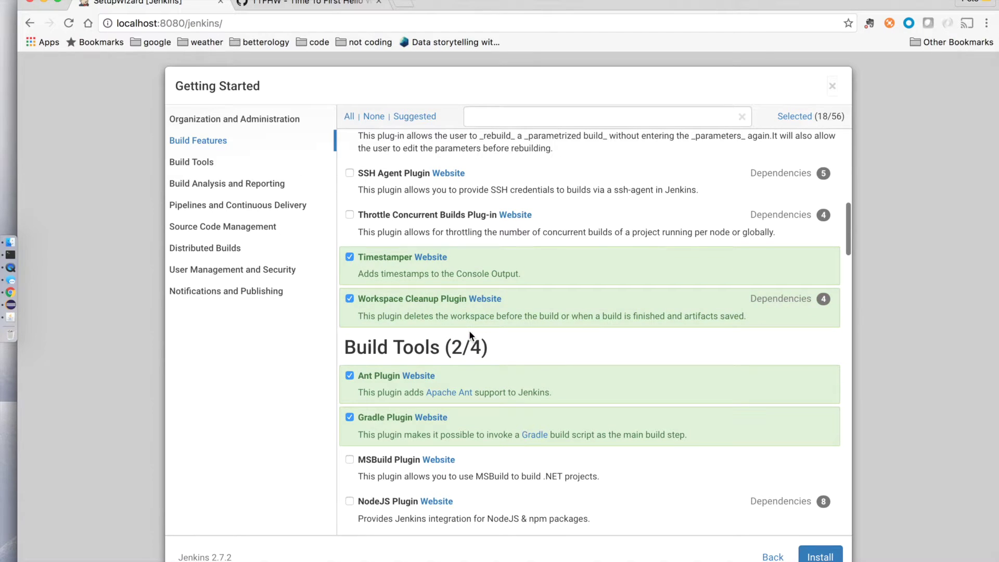
click(349, 376)
click(349, 417)
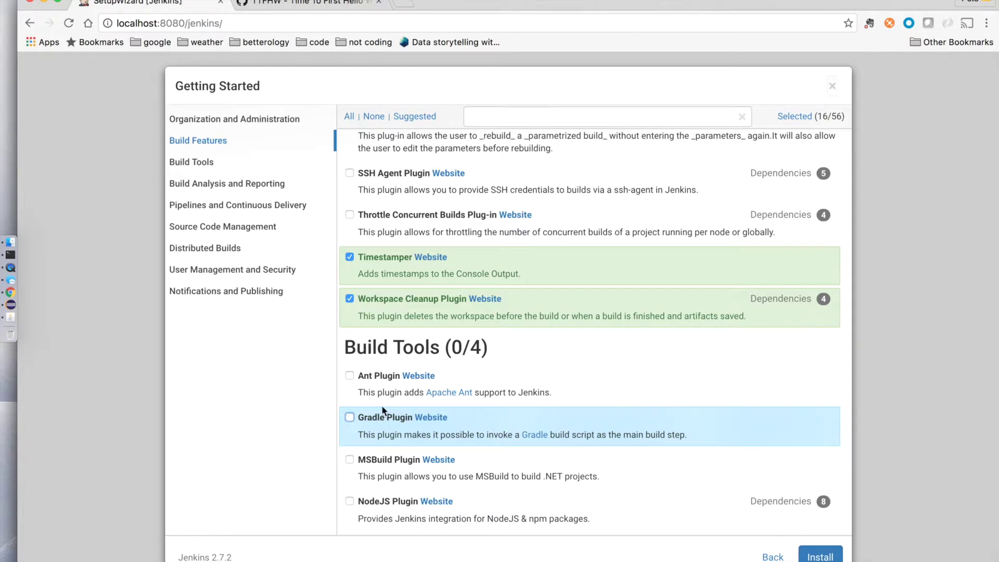
Step: Deselect five more suggested plugins in the sections below Pipelines and Continuous Delivery, keeping the Pipeline plugins and the Git plugin
scroll(497, 418, down, 7)
scroll(497, 418, down, 6)
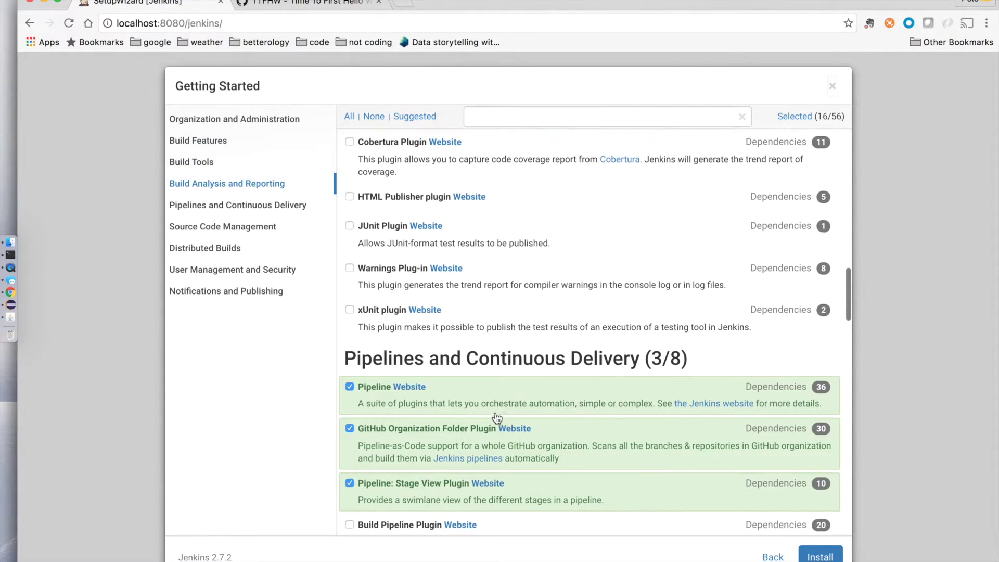
scroll(497, 419, down, 20)
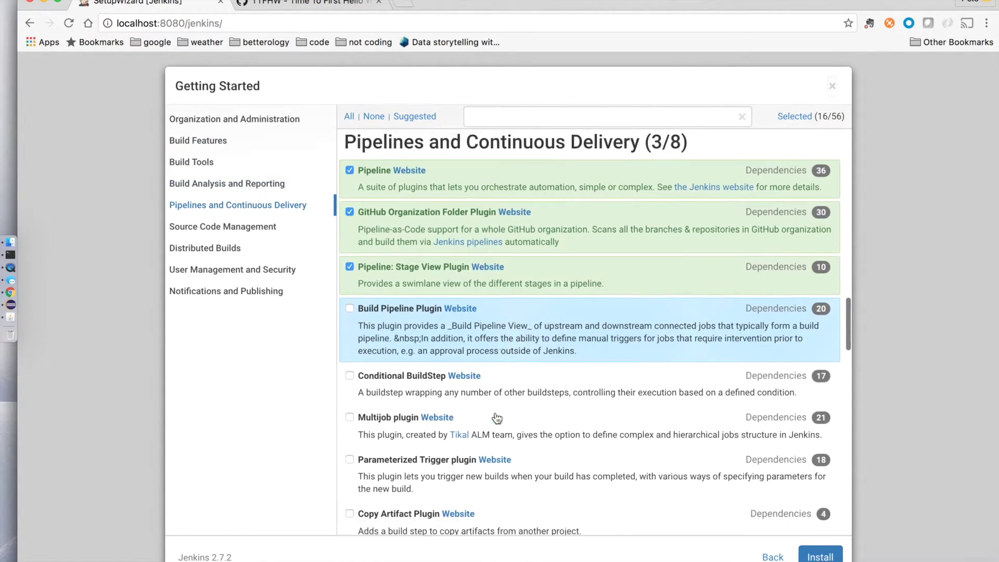
click(349, 343)
scroll(349, 343, down, 8)
click(349, 282)
click(349, 400)
click(349, 443)
click(349, 484)
scroll(349, 484, down, 8)
click(349, 302)
click(348, 302)
Step: Add the GitHub plugin under Source Code Management to the selection and install the selected plugins
scroll(524, 276, up, 20)
scroll(524, 276, down, 9)
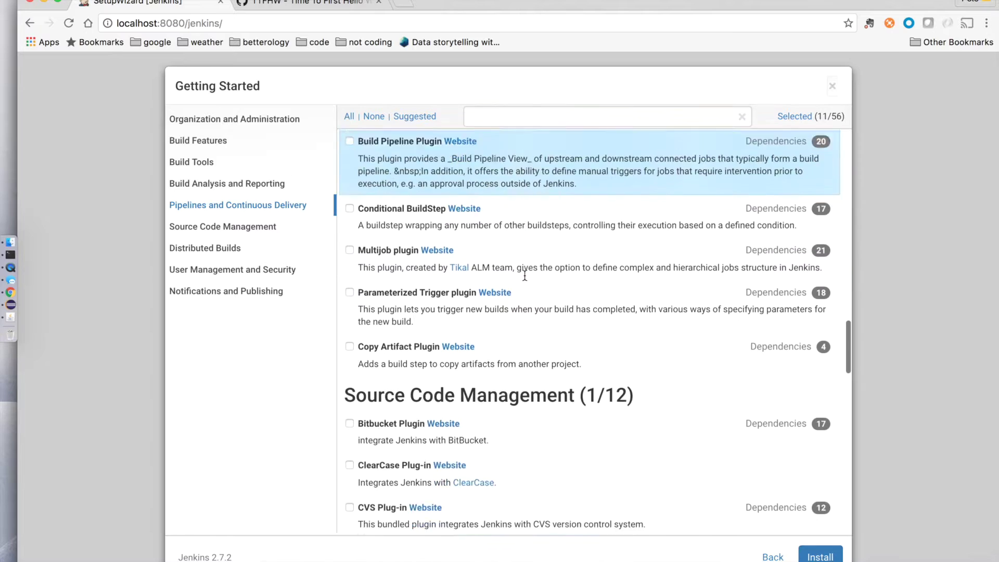
click(350, 463)
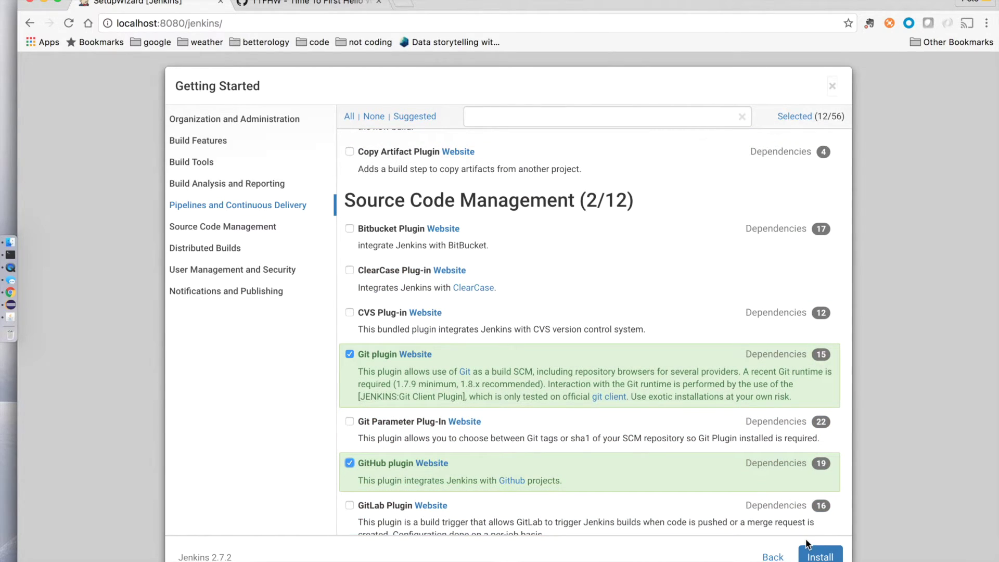
click(815, 556)
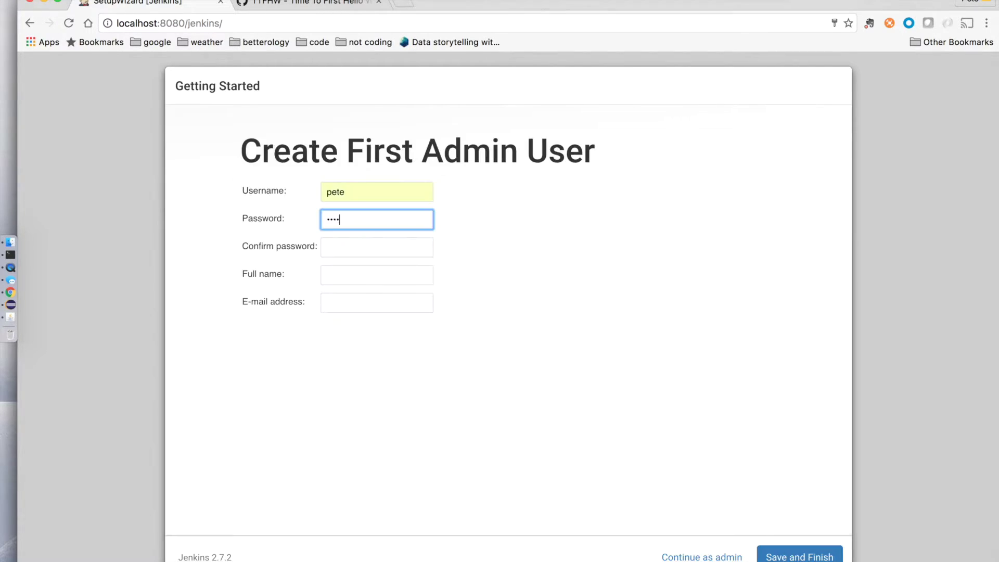
Step: Enter the account password for the first admin user and repeat it in the Confirm password field
text(****)
key(Tab)
text(********)
key(Tab)
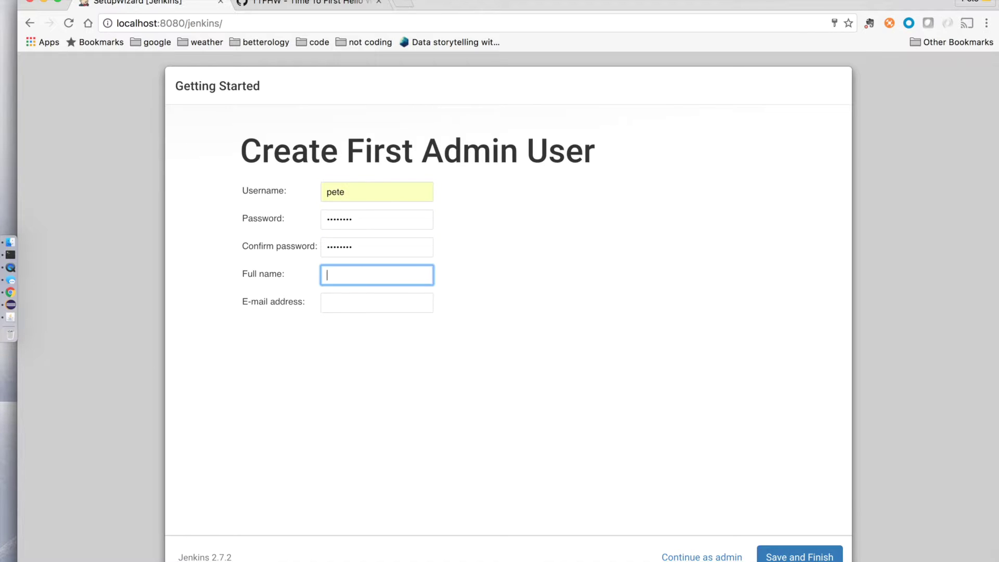
Step: Fill in the admin user's full name and e-mail address, save the account and start using Jenkins
text(p)
click(348, 298)
click(349, 303)
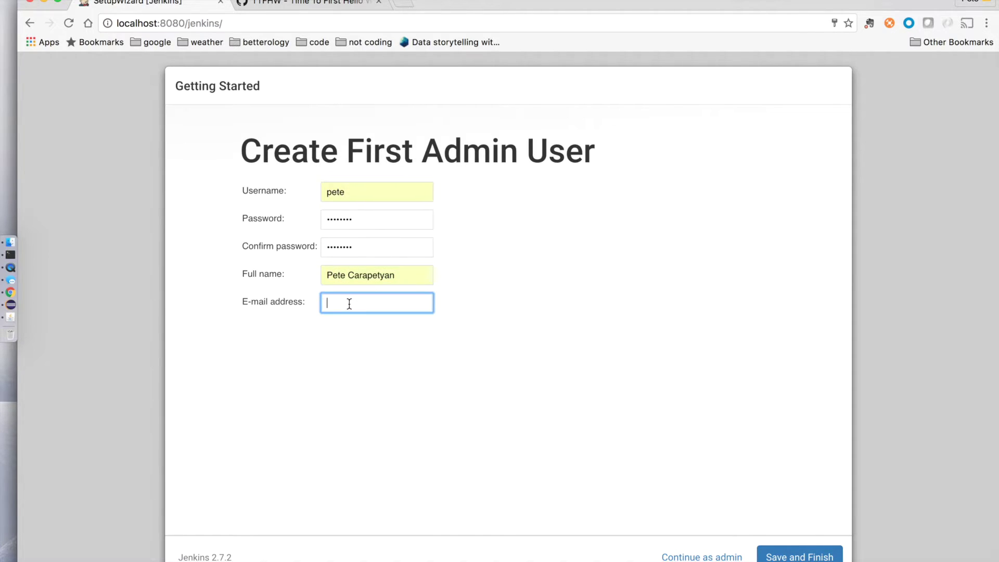
click(359, 323)
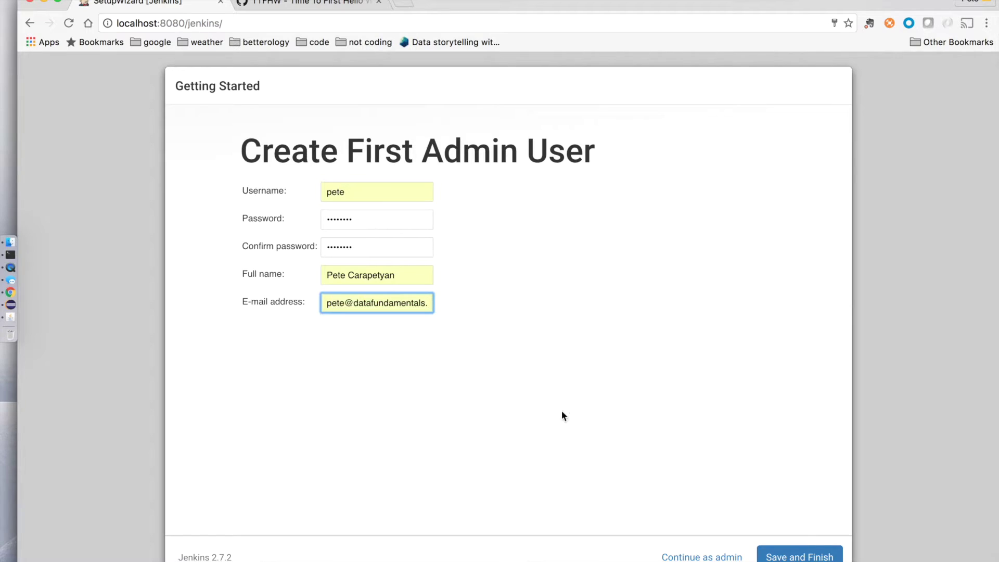
click(815, 555)
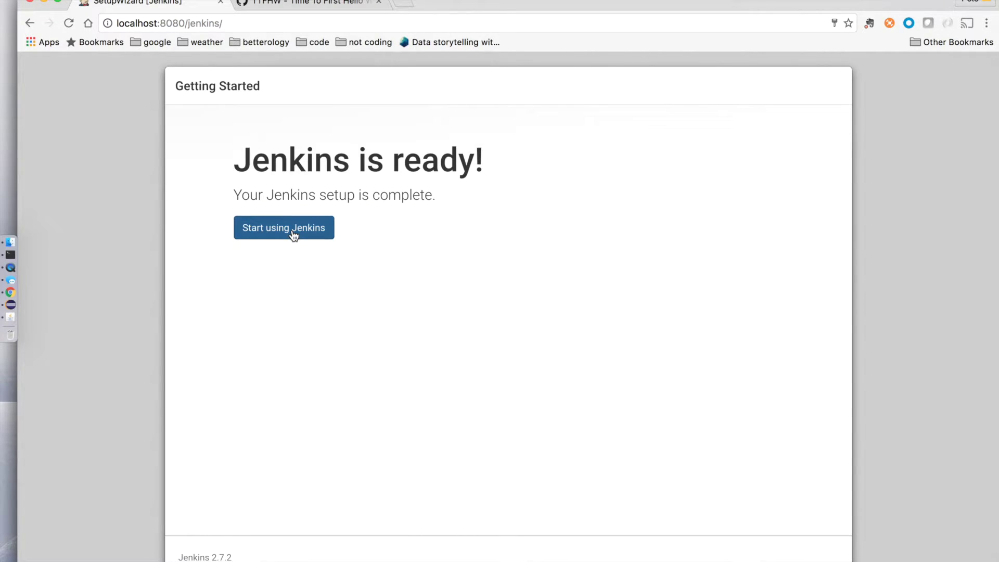
click(294, 234)
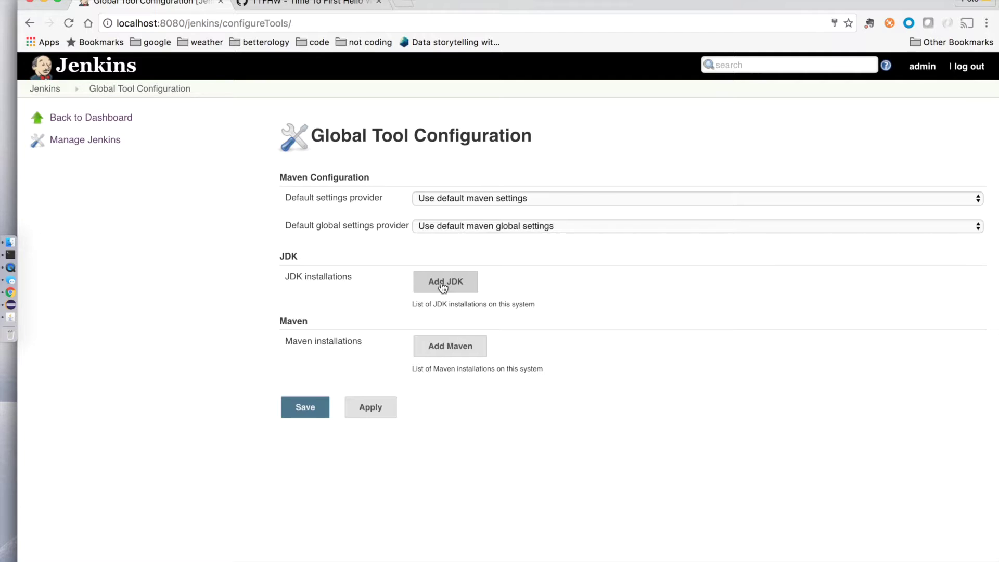
Step: Add a JDK installation named jdk8 in the Global Tool Configuration and turn off its automatic installation
click(528, 296)
text(jdk8)
click(527, 318)
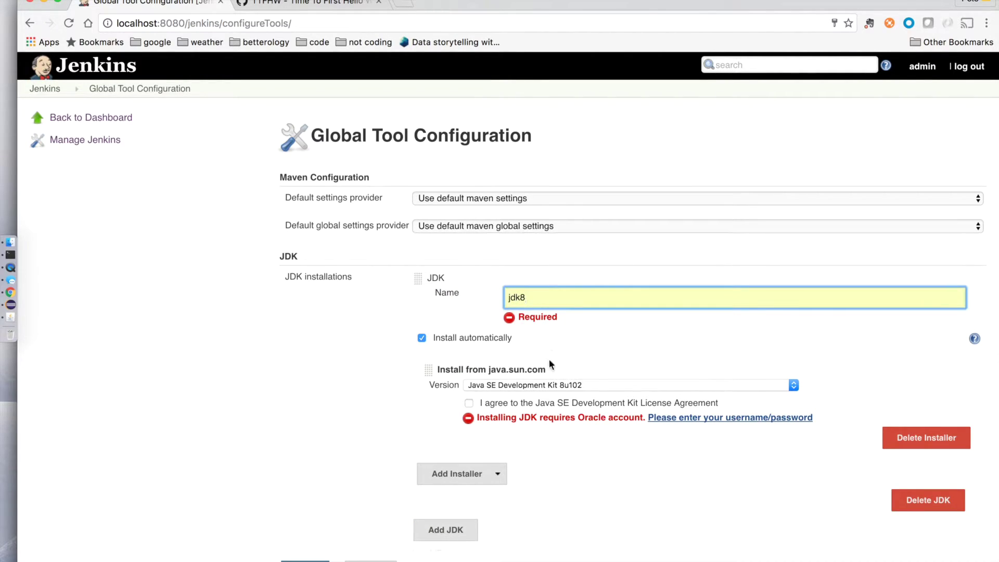
click(422, 337)
click(420, 326)
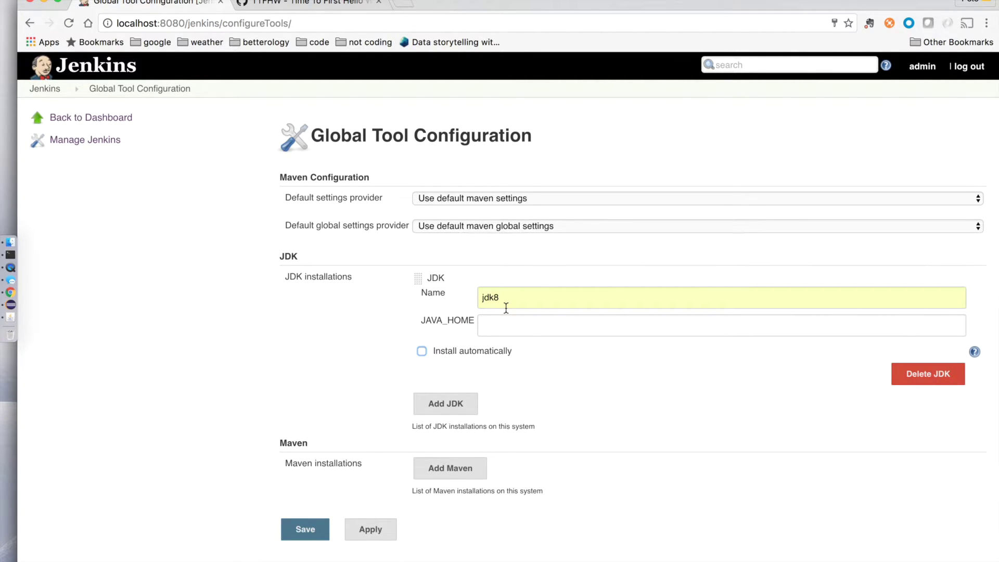
Step: Copy the path /Library/Java/JavaVirtualMachines/jdk1.8.0_45.jdk/Contents/Home from Terminal and paste it as the JAVA_HOME of jdk8 in Chrome
key(super+Tab)
key(super+shift+bracketright)
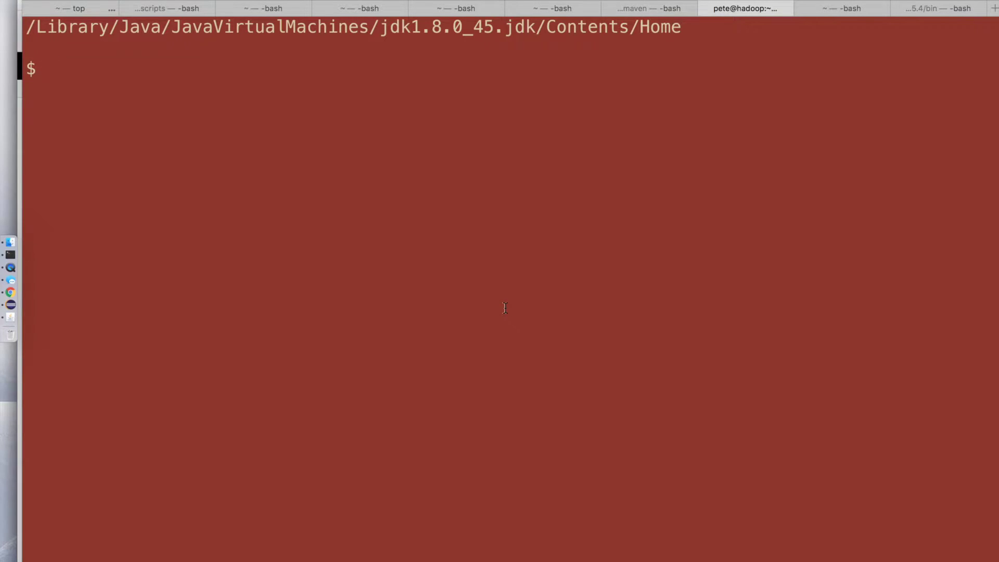
drag(681, 27, 28, 27)
key(super+c)
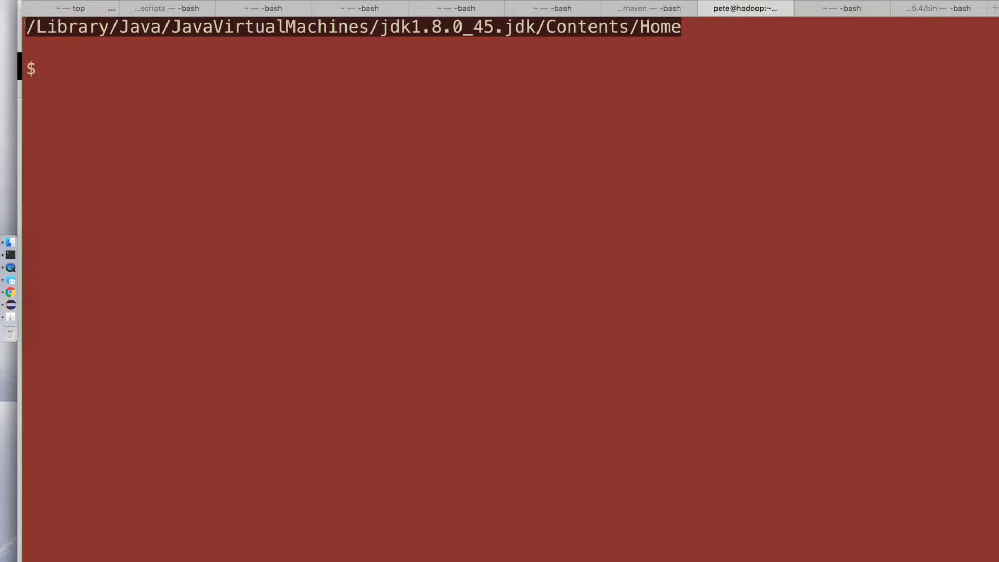
key(super+Tab)
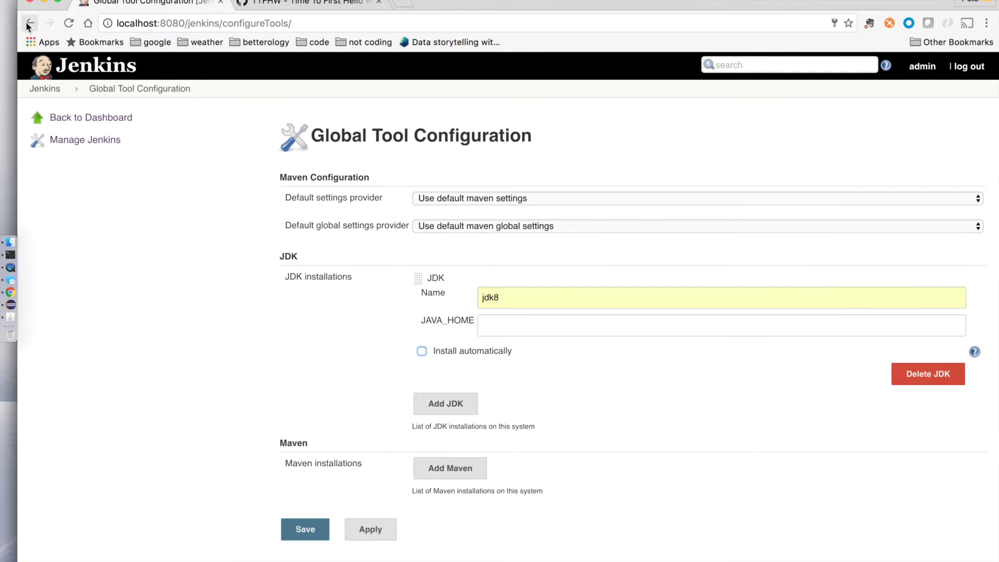
click(533, 319)
key(super+v)
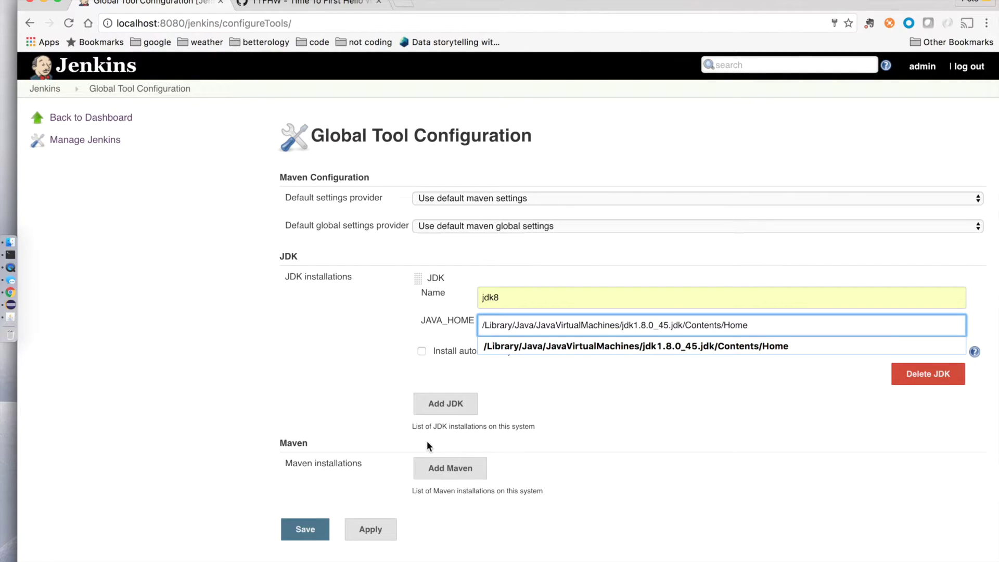
Step: Add a Maven installation named M3 and turn off its automatic installation
click(453, 470)
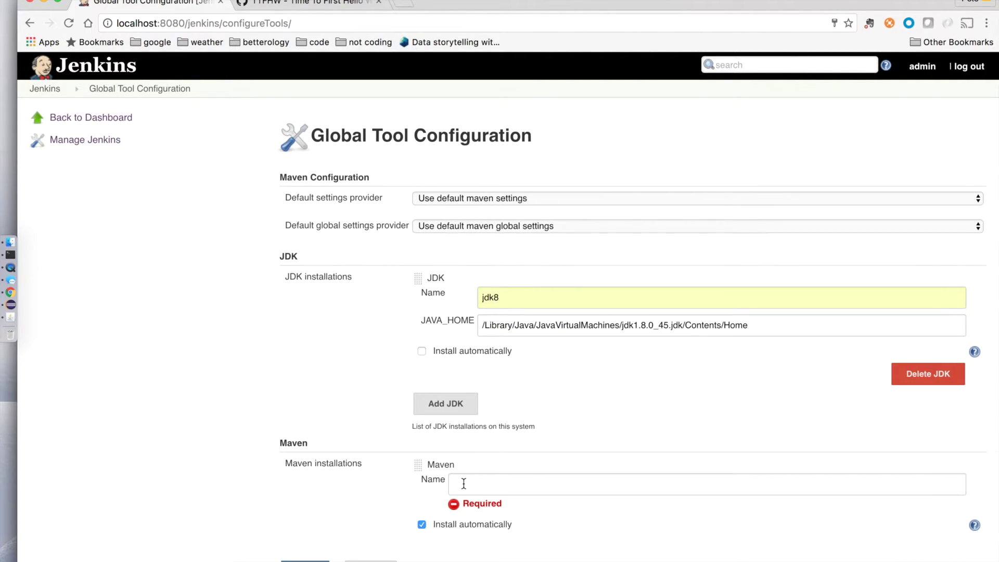
click(464, 483)
text(M3)
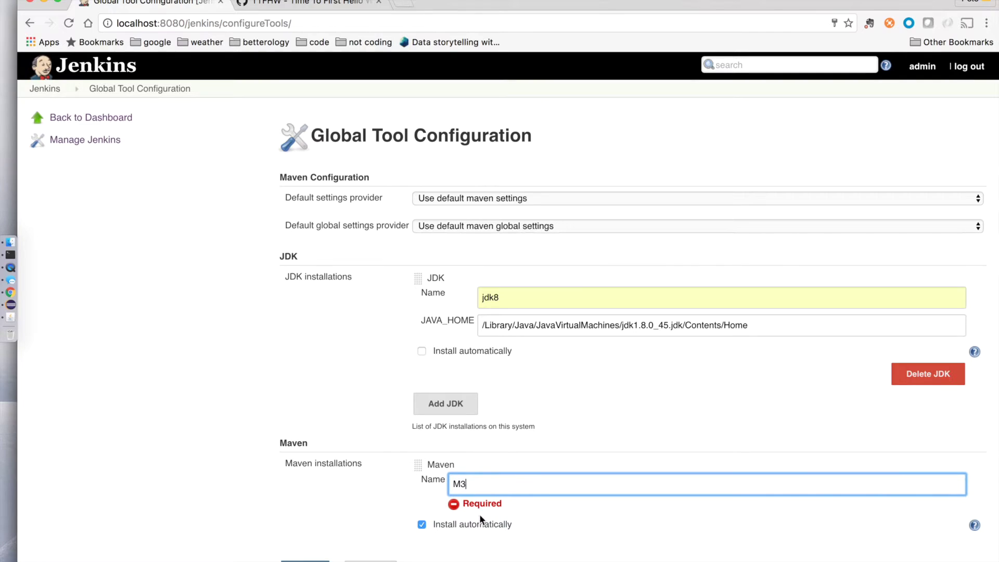
click(421, 524)
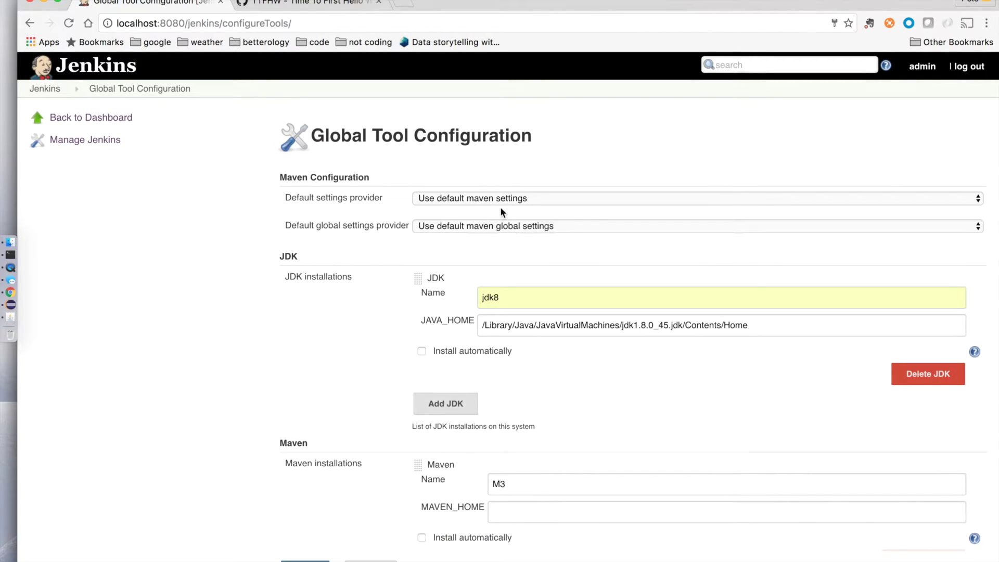
Step: Copy the path /usr/local/apache-maven from Terminal, paste it as M3's MAVEN_HOME in Chrome, and save the tool configuration
key(super+Tab)
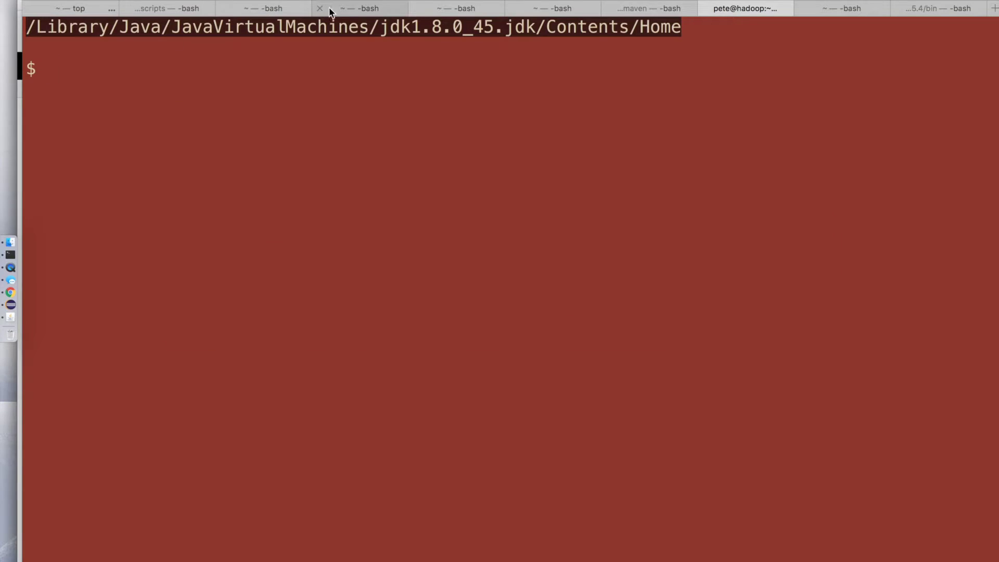
click(665, 10)
drag(298, 28, 23, 29)
key(super+c)
key(super+Tab)
click(520, 513)
key(super+v)
scroll(589, 413, down, 5)
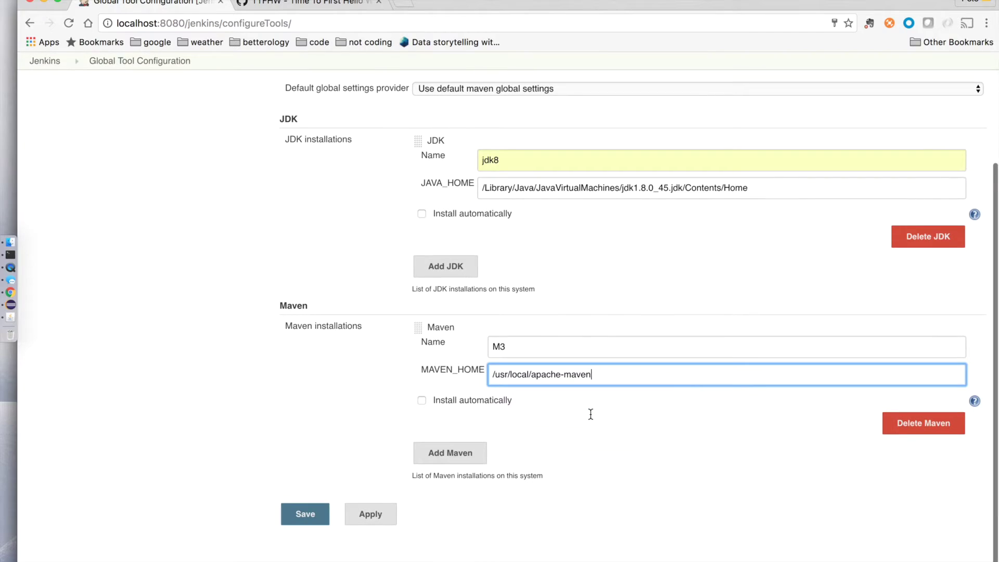
click(311, 514)
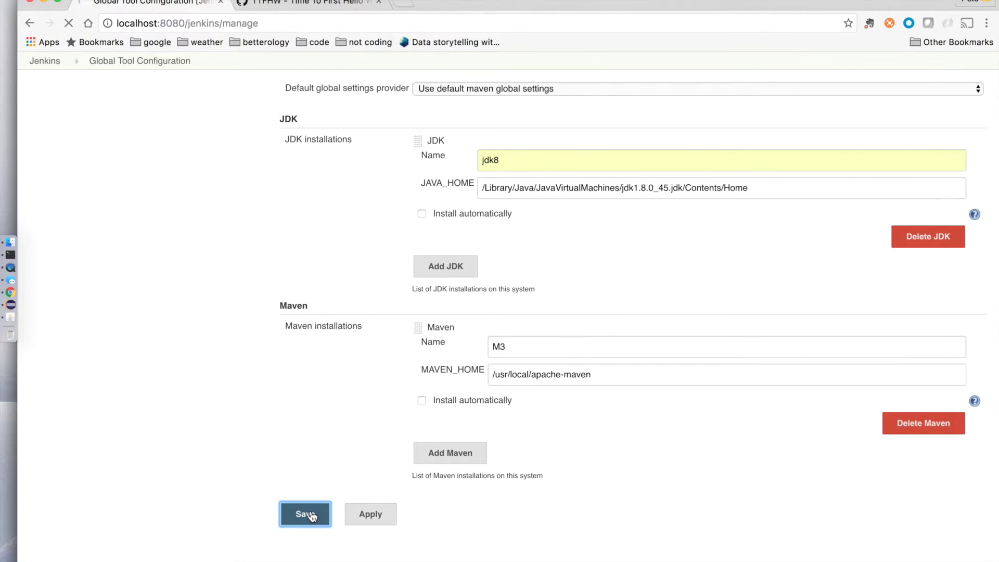
Step: Return to the Jenkins dashboard and start creating a new item
click(96, 66)
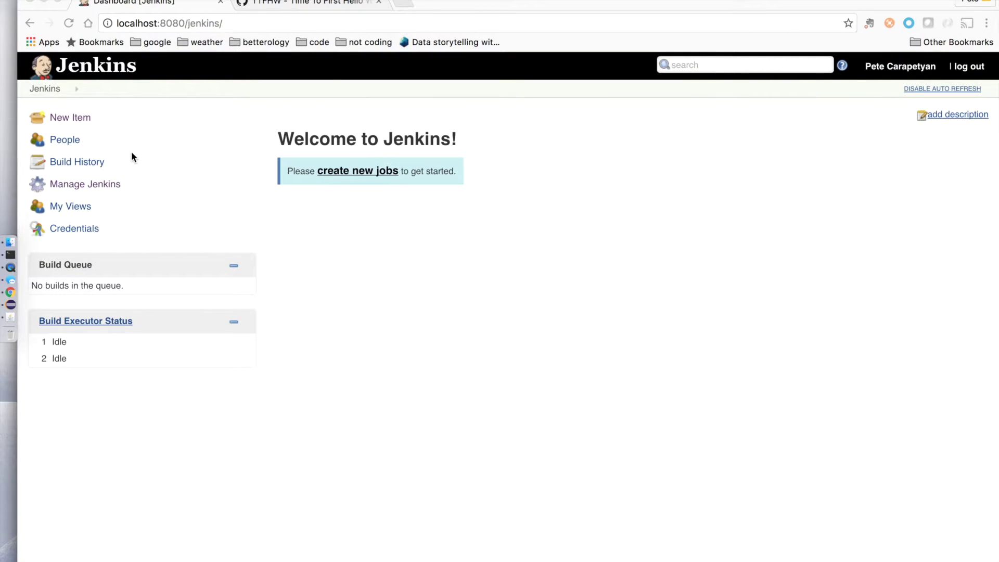
click(64, 117)
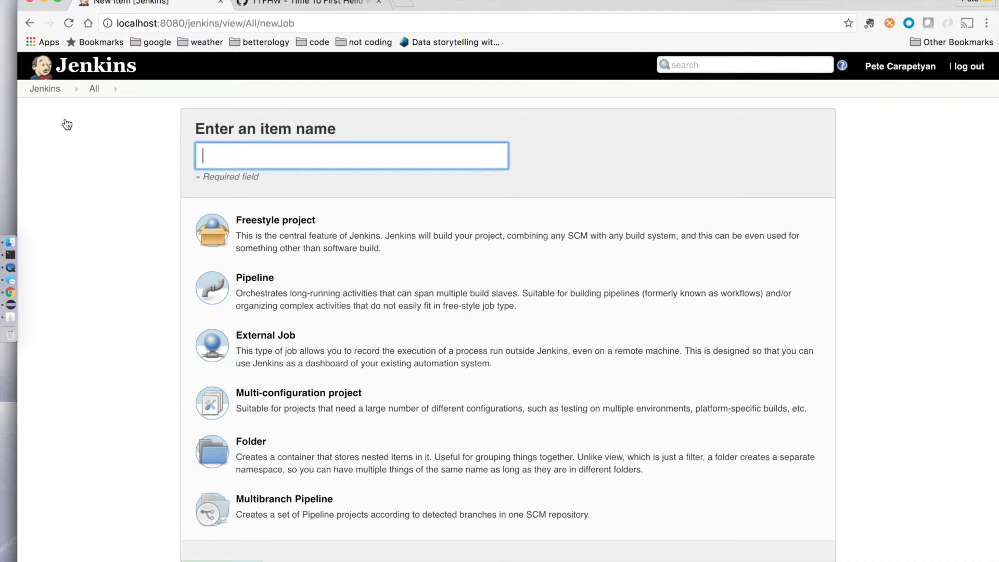
key(super+Tab)
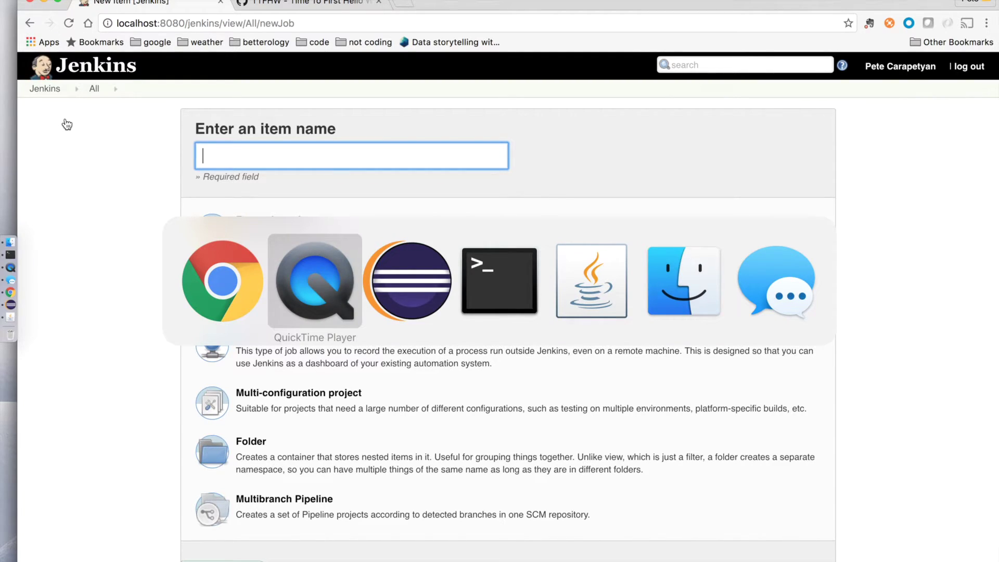
key(Escape)
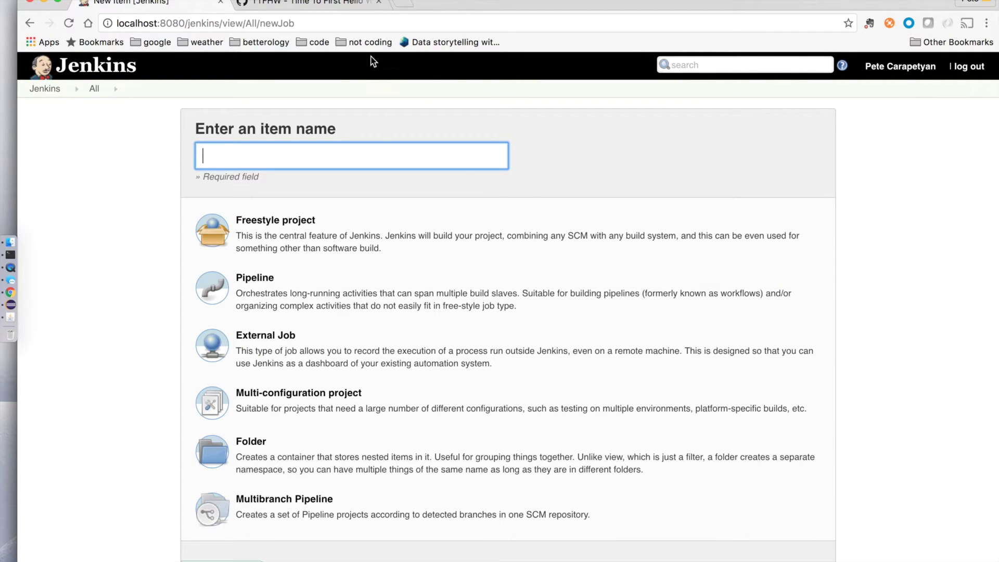
Step: Open the jenkins_pipeline_hello repository of the TTFHW organization on GitHub separately and copy its name
click(302, 3)
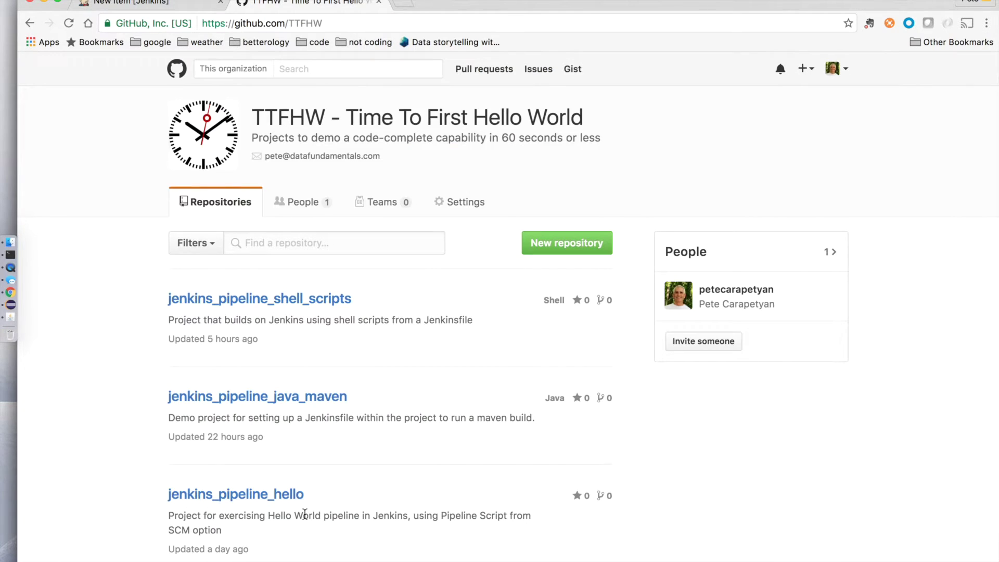
super+click(285, 496)
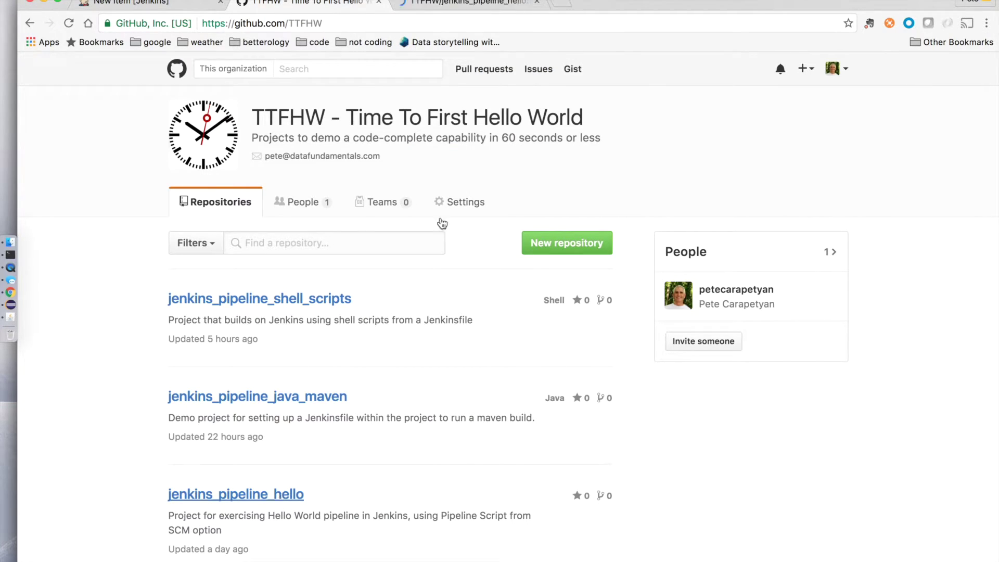
click(479, 10)
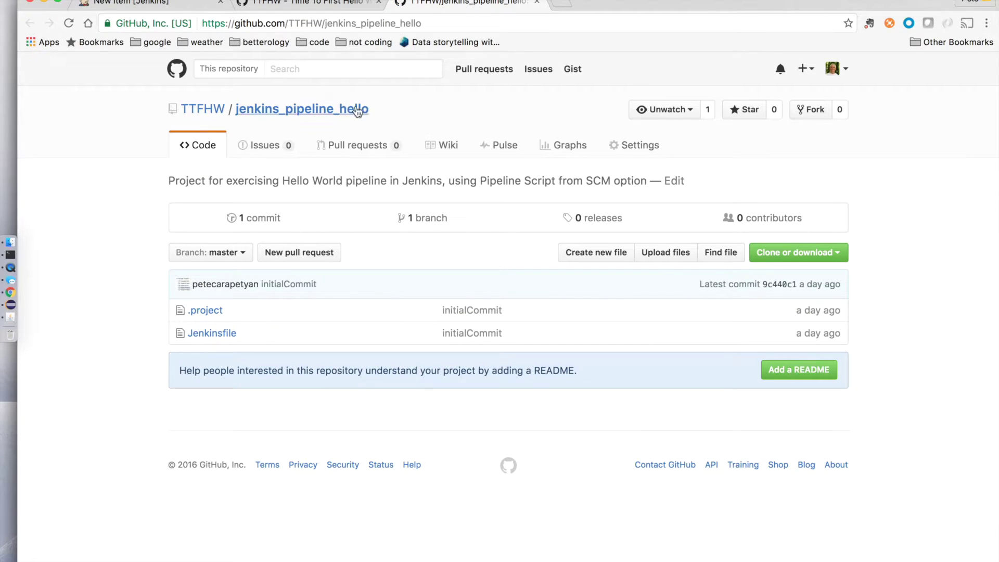
drag(379, 116, 236, 113)
key(super+c)
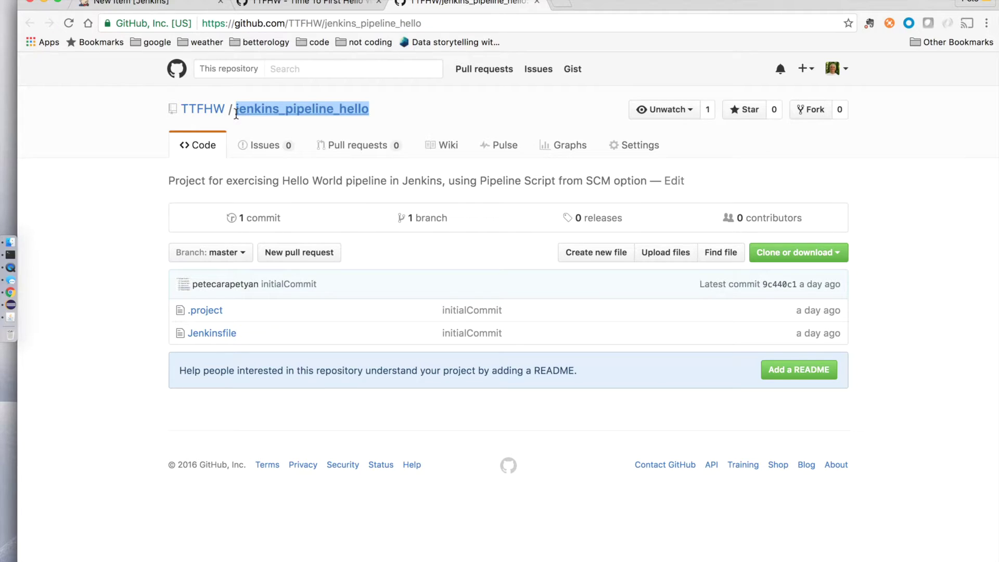
Step: Paste jenkins_pipeline_hello as the new Jenkins item's name and create it as a Pipeline project
key(super+Tab)
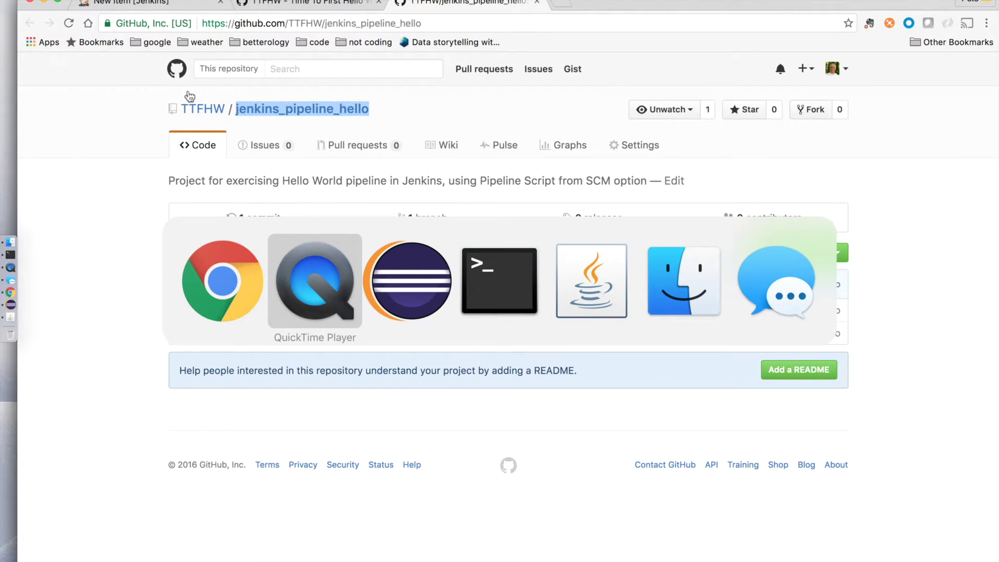
key(Escape)
click(153, 4)
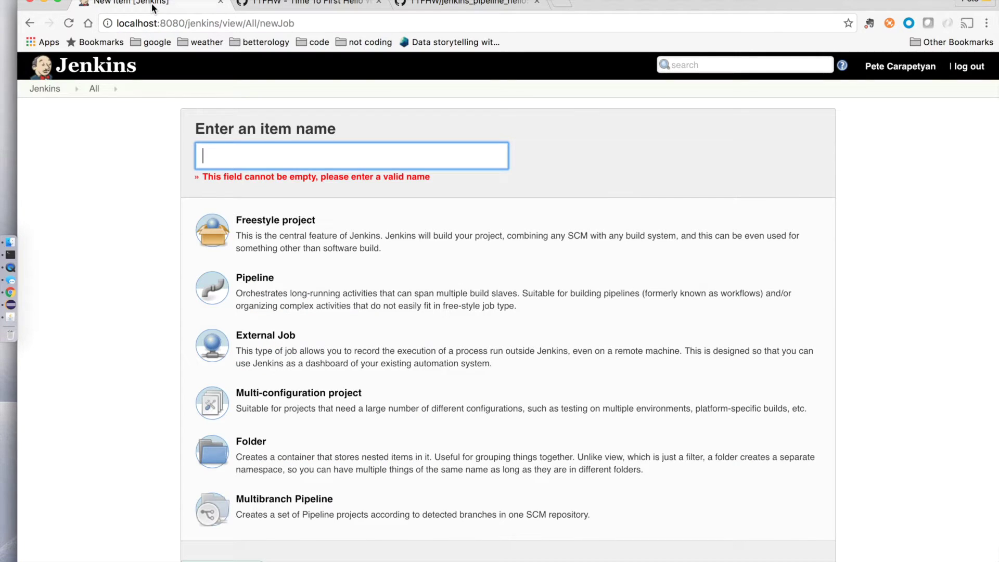
key(super+v)
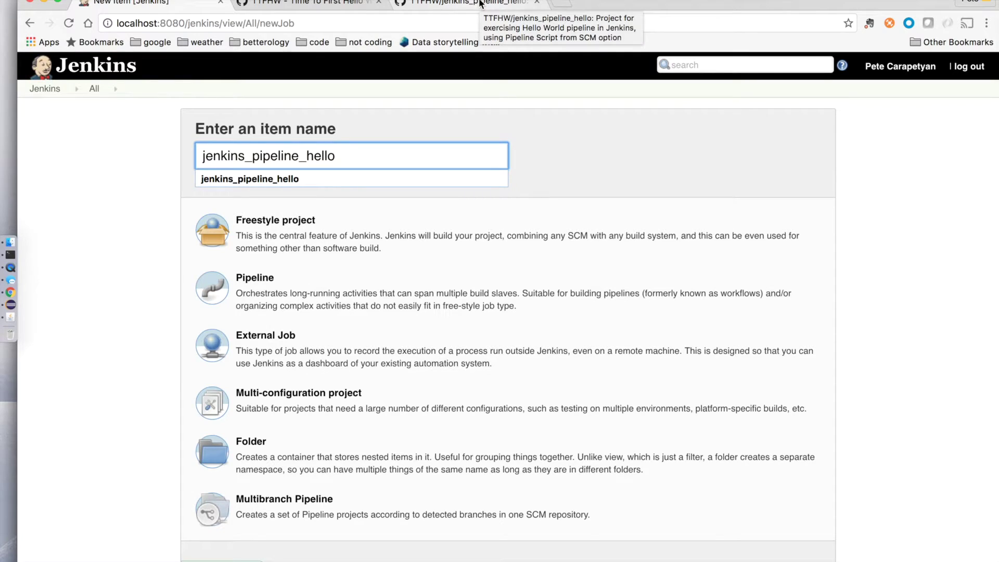
click(285, 286)
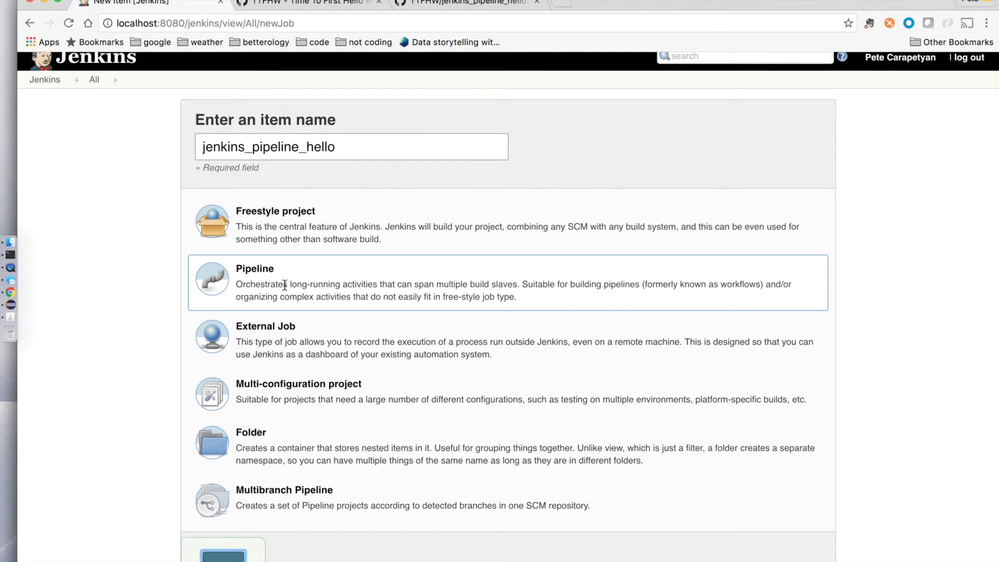
click(223, 554)
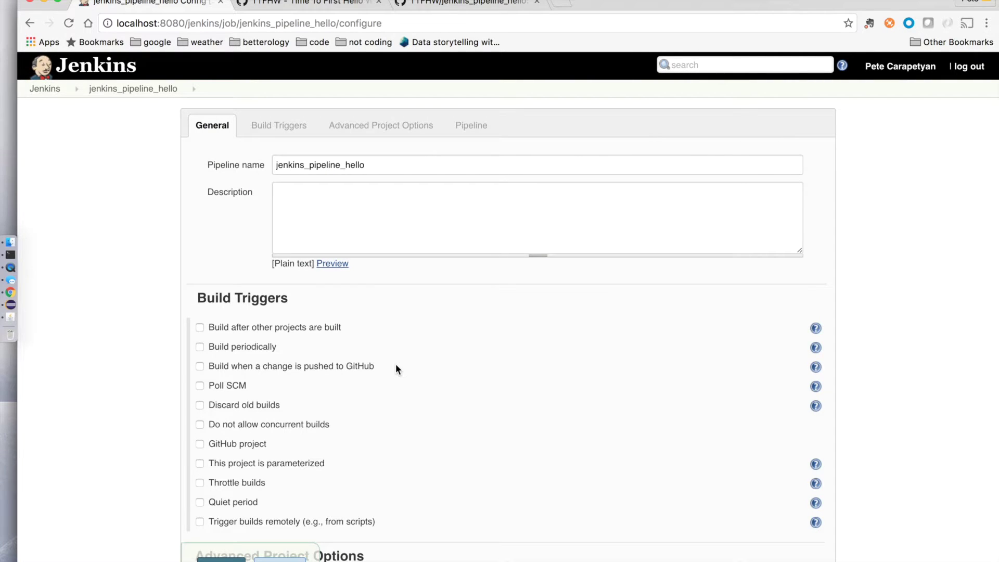
Step: Set the definition of the jenkins_pipeline_hello pipeline to Pipeline script from SCM
scroll(397, 359, down, 5)
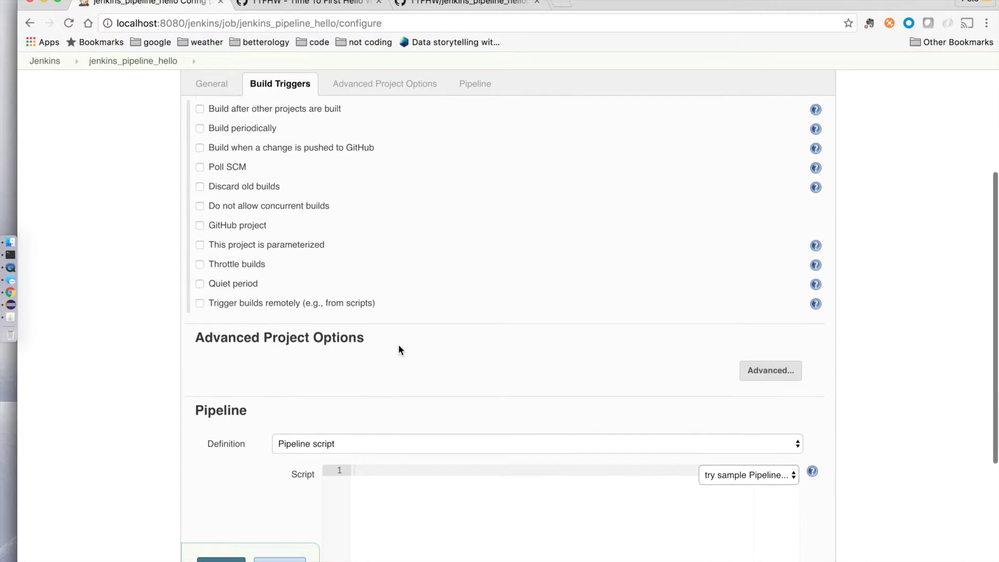
scroll(398, 345, down, 2)
click(402, 359)
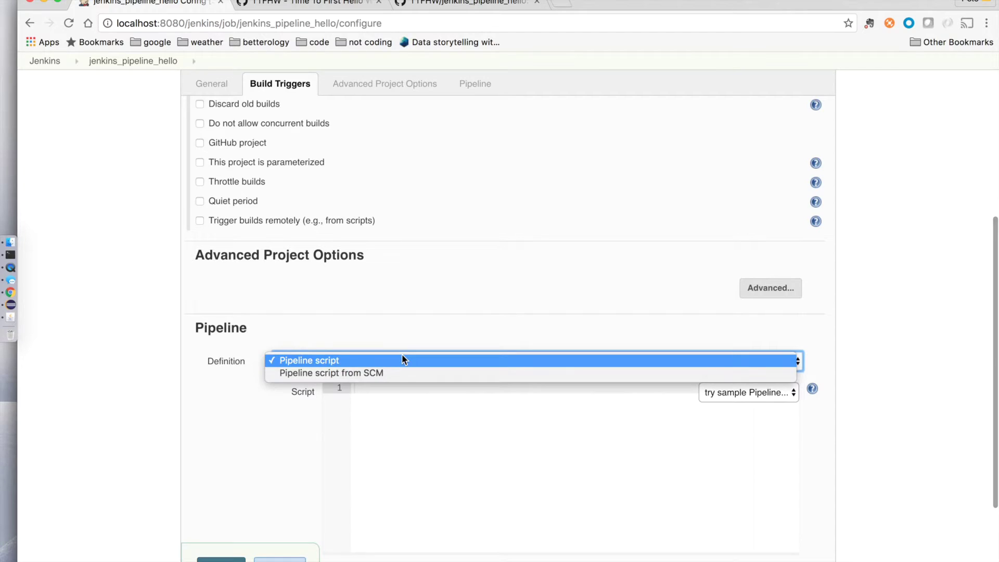
click(386, 373)
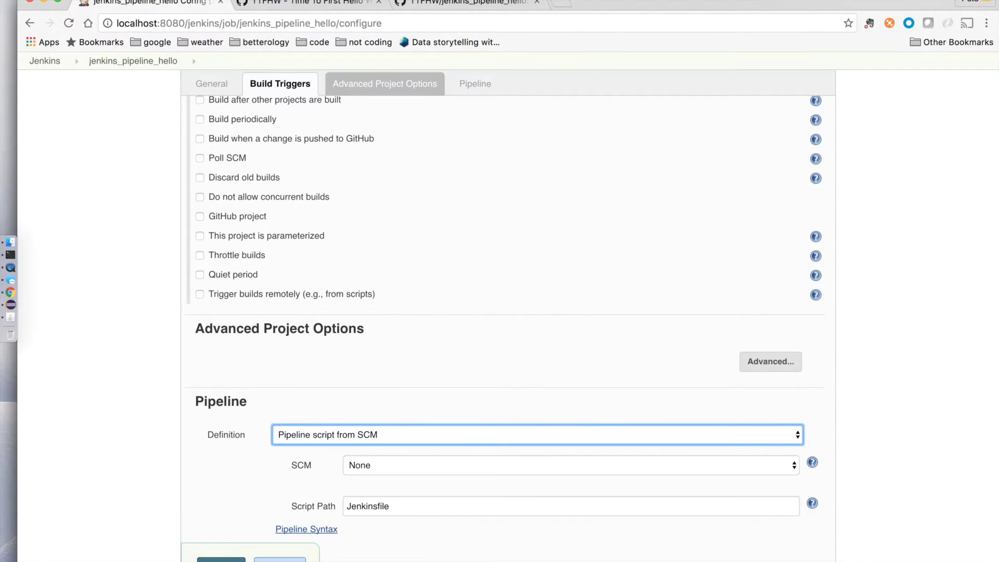
Step: Copy the HTTPS clone URL of the jenkins_pipeline_hello repository on GitHub
click(439, 2)
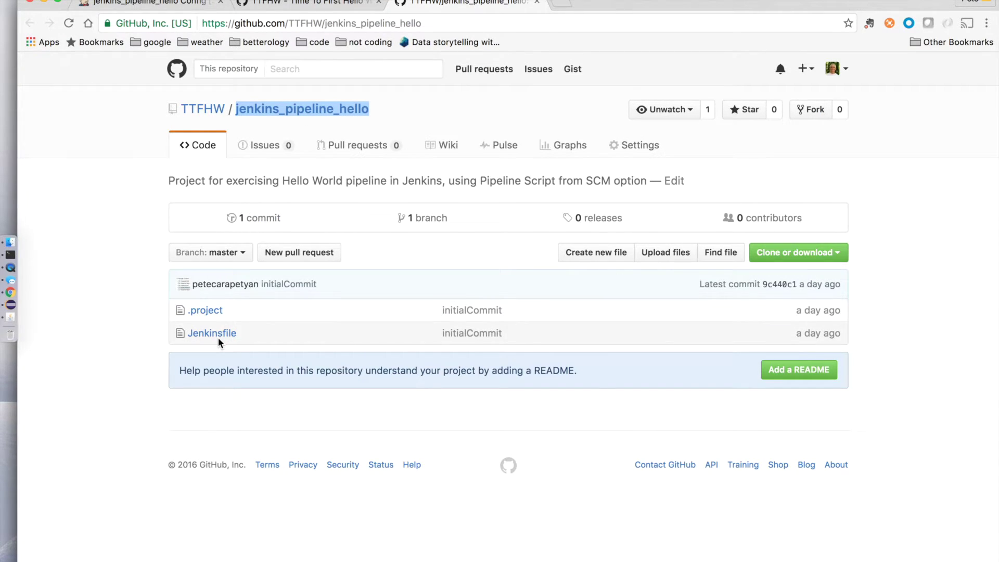
click(783, 250)
click(749, 322)
key(super+c)
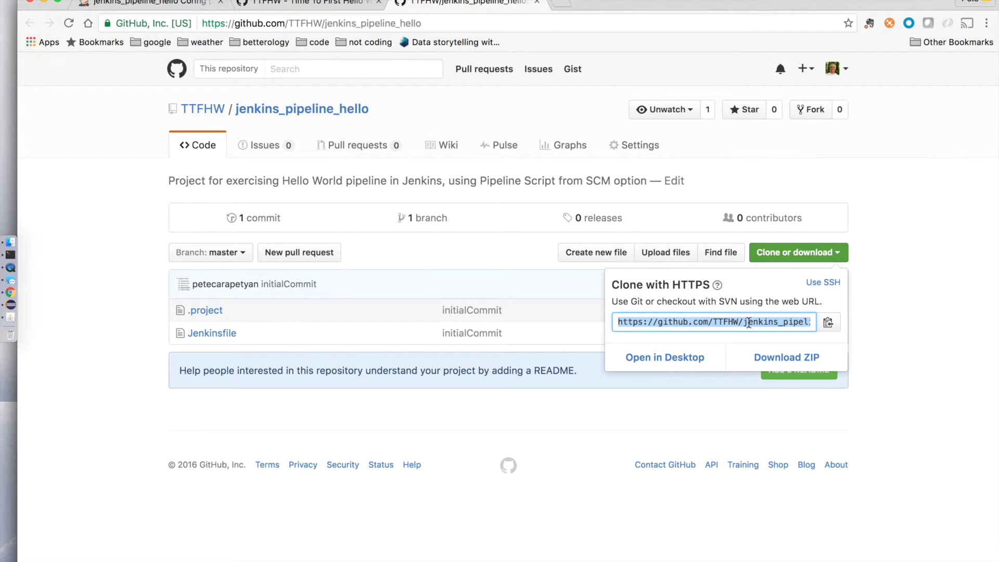
key(super+Tab)
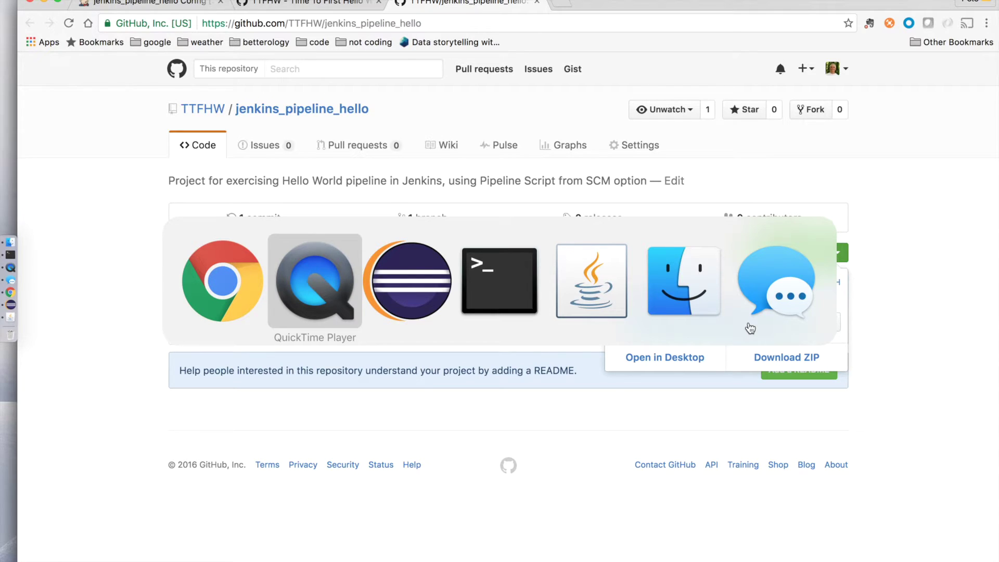
key(Escape)
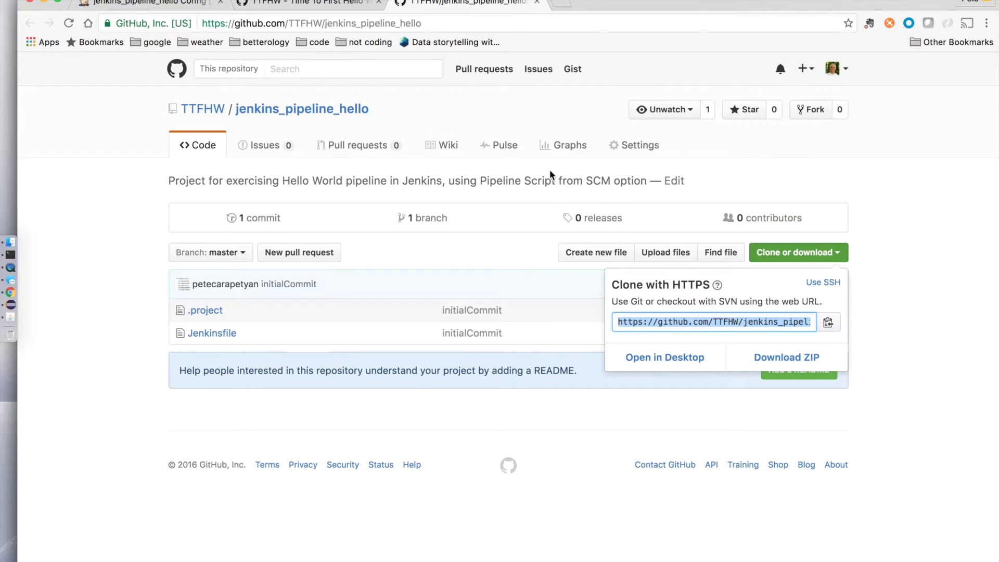
click(135, 5)
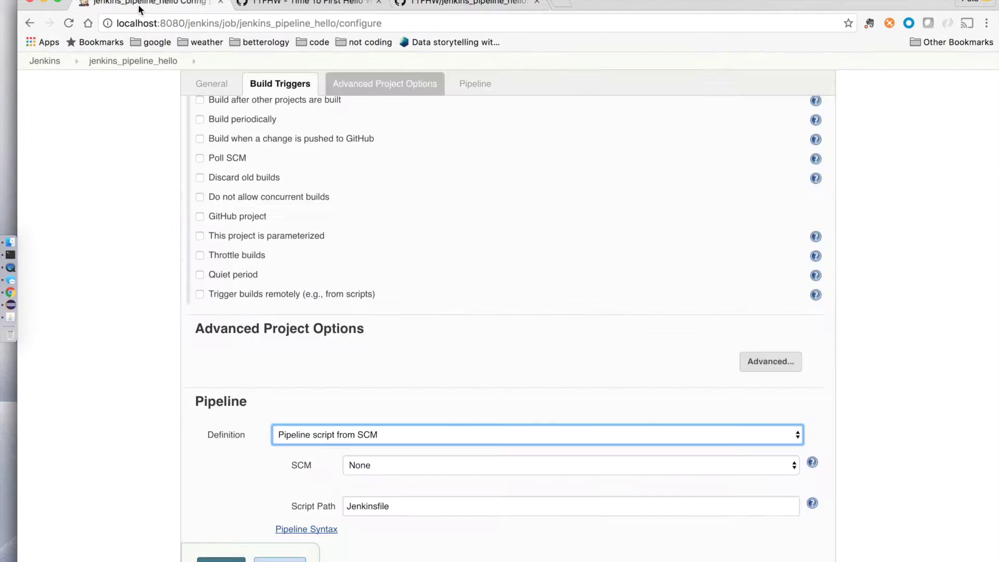
click(389, 467)
key(Escape)
click(383, 477)
click(583, 509)
key(super+v)
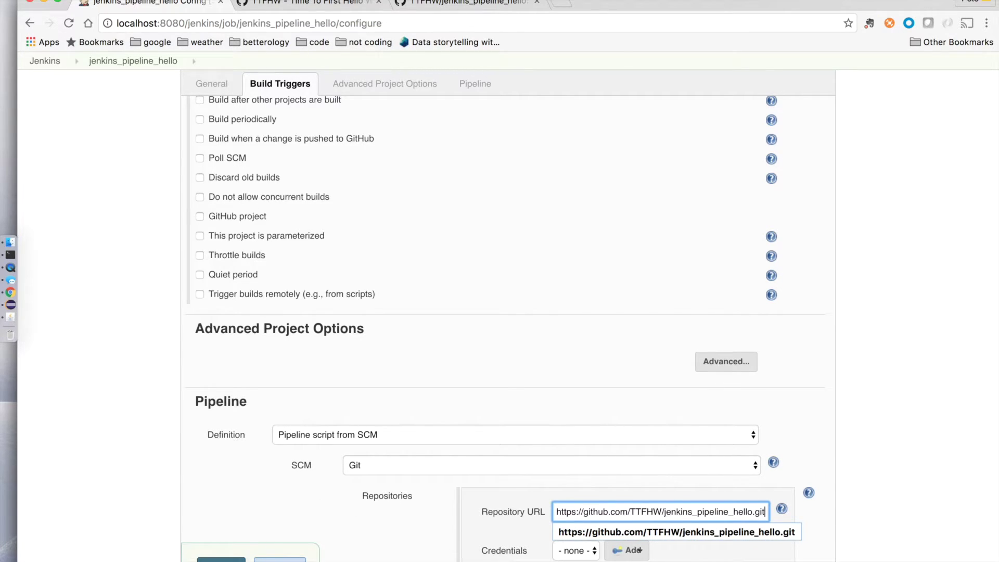
Step: Save the jenkins_pipeline_hello configuration and start a build of it
click(221, 560)
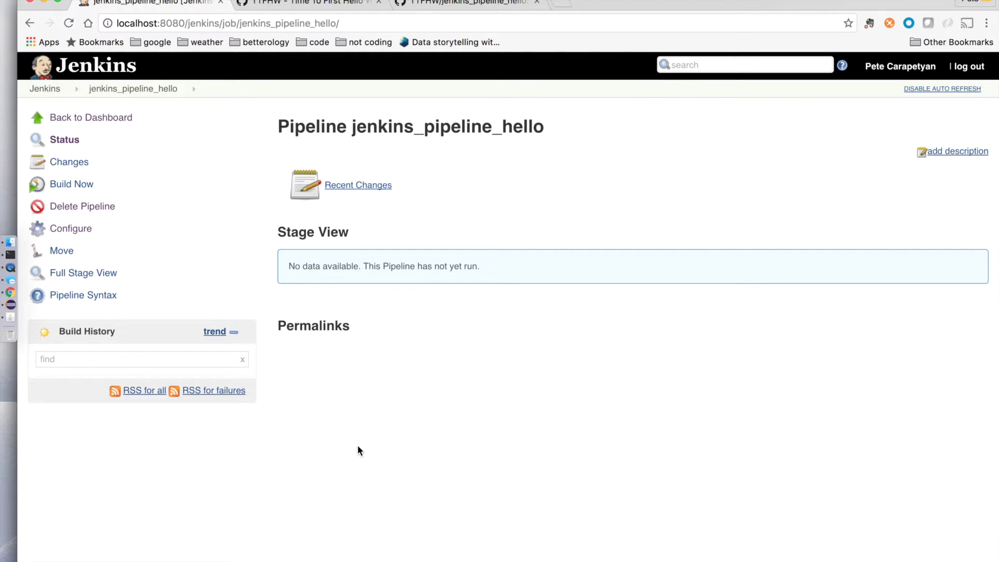
click(77, 186)
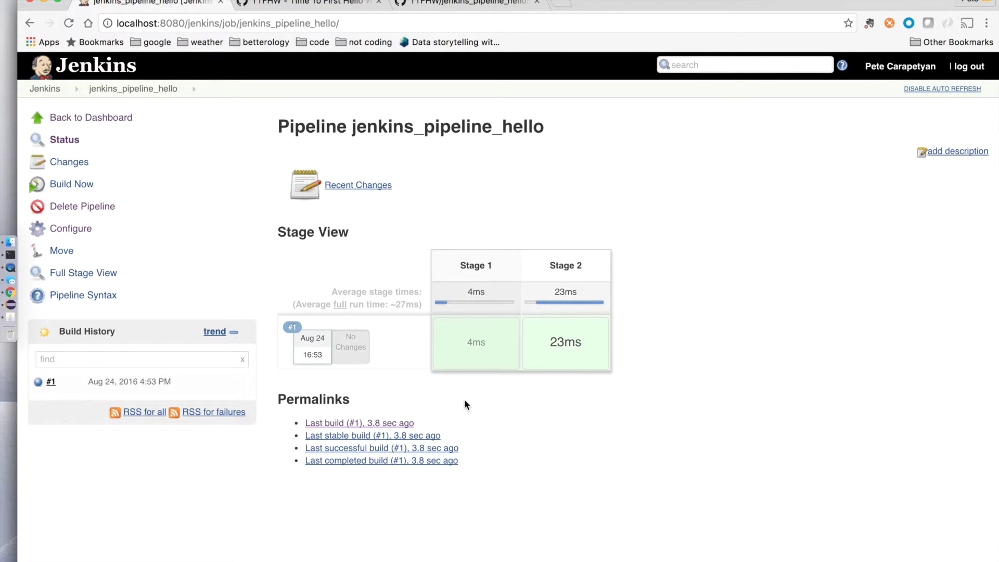
mouse_move(561, 343)
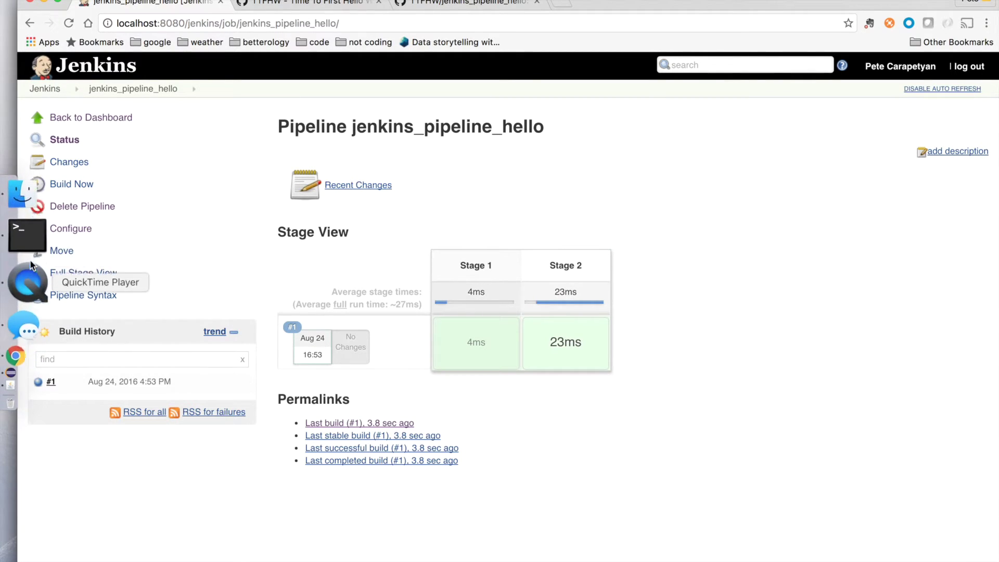
Step: Open the Jenkinsfile in the jenkins_pipeline_hello GitHub repository and examine its two echo lines
click(456, 2)
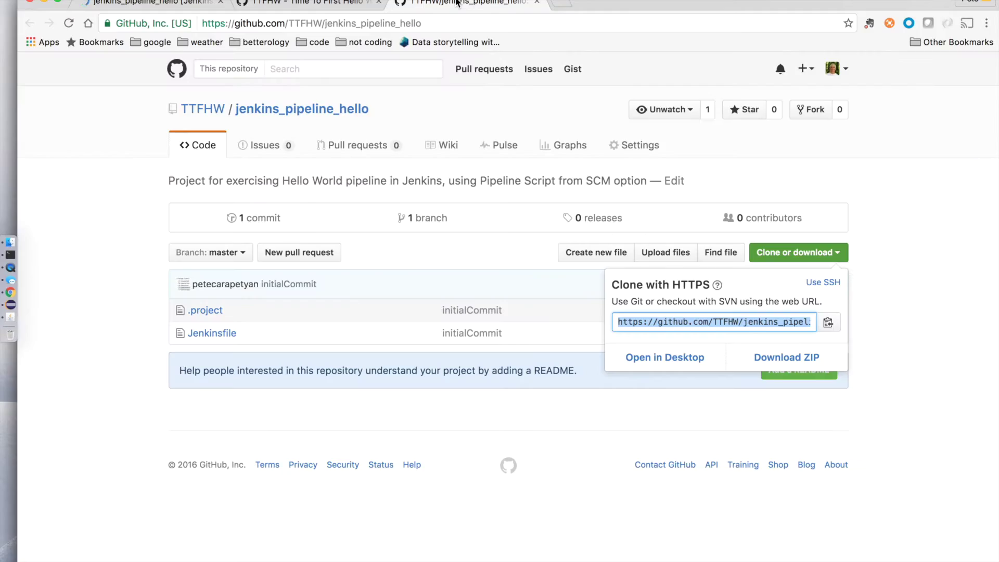
click(209, 334)
click(210, 333)
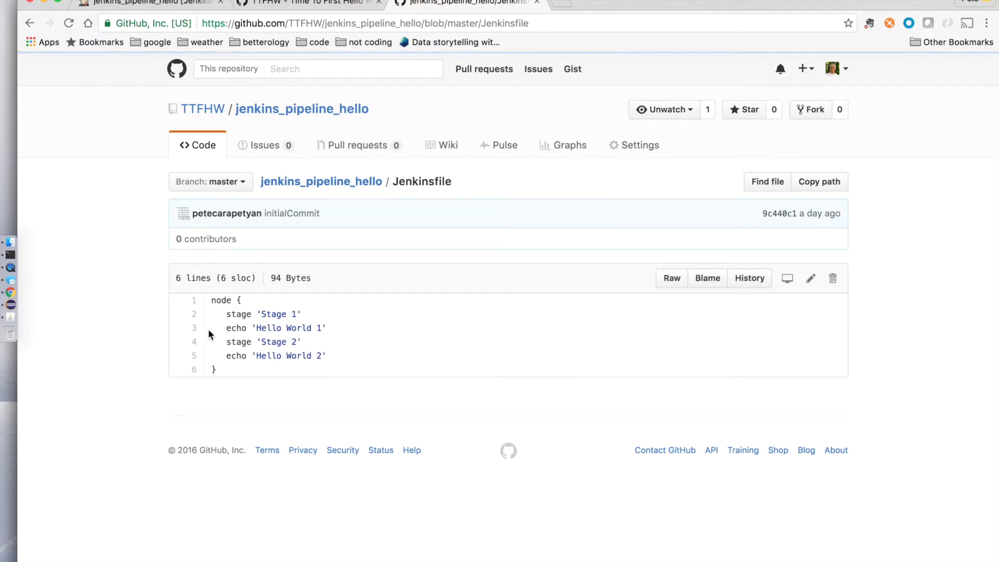
drag(326, 326, 227, 330)
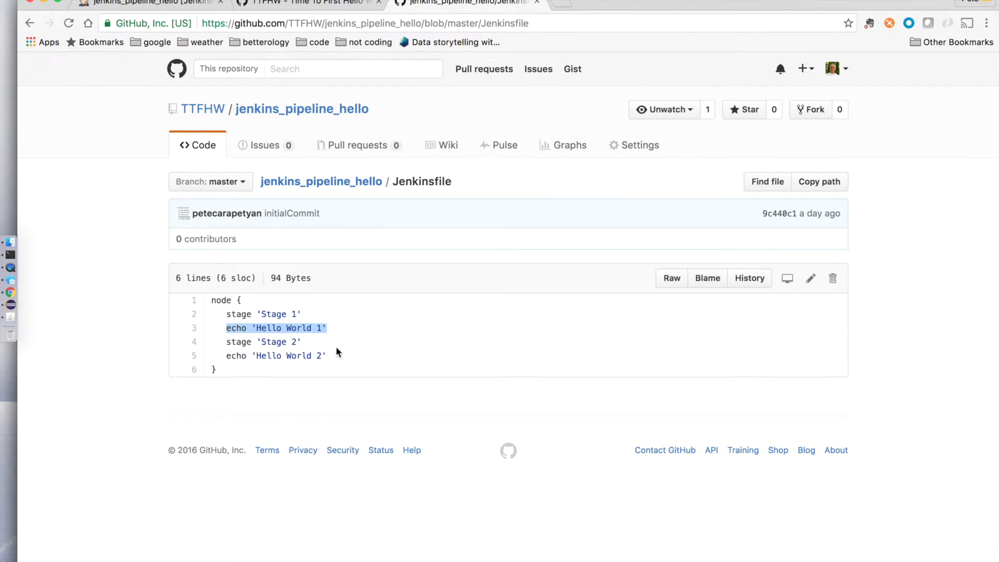
drag(324, 355, 226, 355)
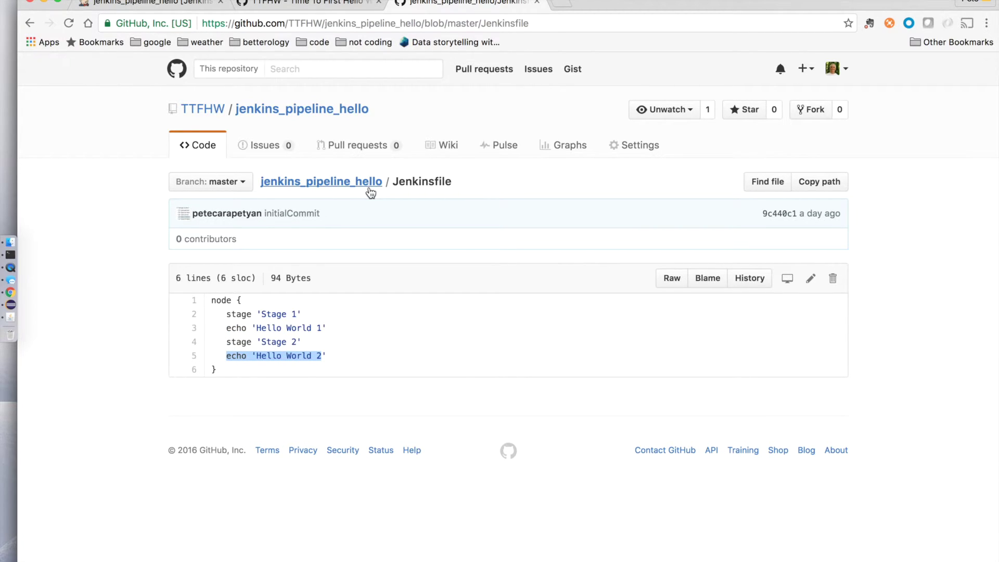
Step: Return to the Jenkins dashboard and start creating a new item
click(167, 7)
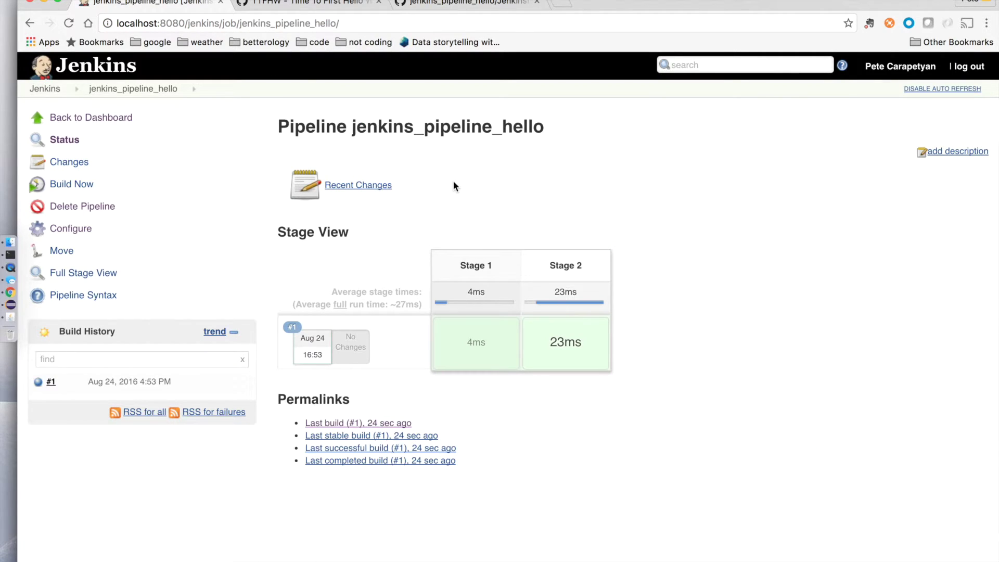
click(44, 90)
click(68, 118)
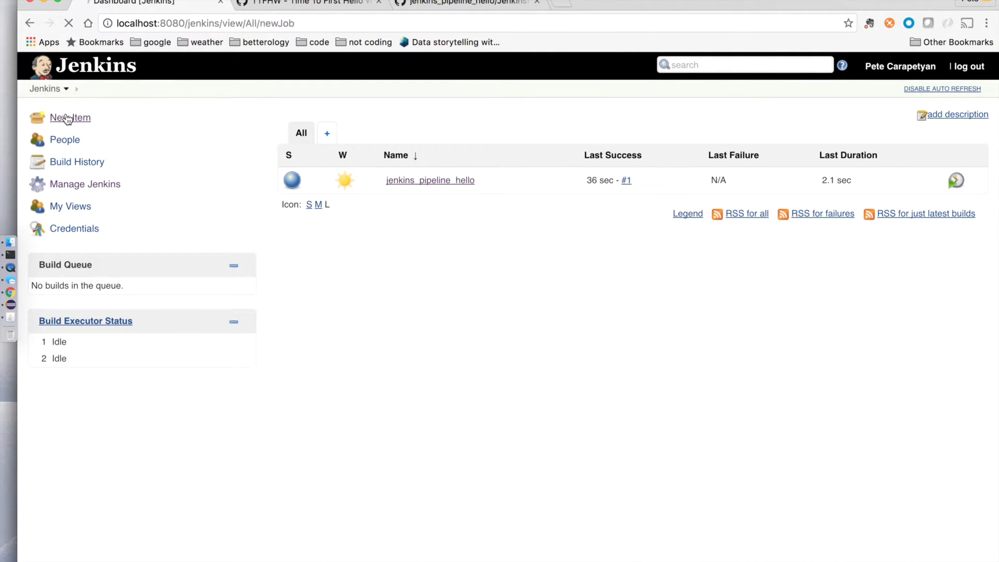
Step: Open the jenkins_pipeline_java_maven repository of the TTFHW organization on GitHub separately and copy its name
click(307, 3)
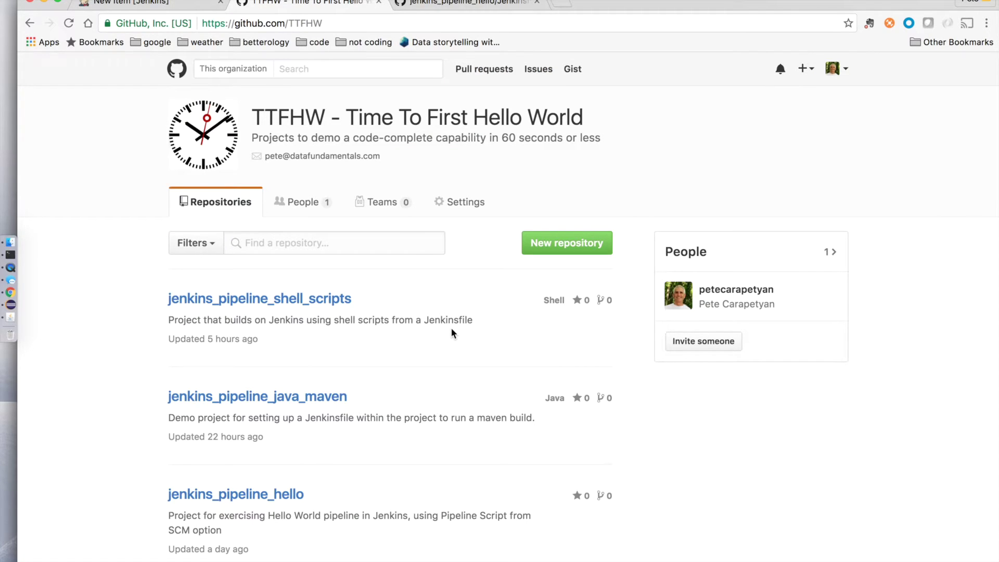
super+click(318, 400)
click(468, 3)
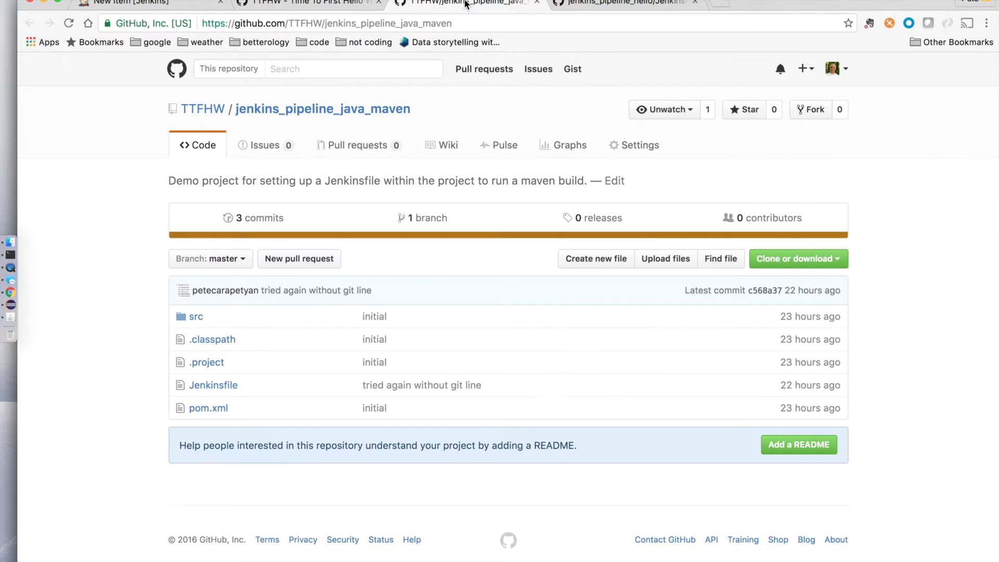
drag(415, 117, 235, 111)
key(super+c)
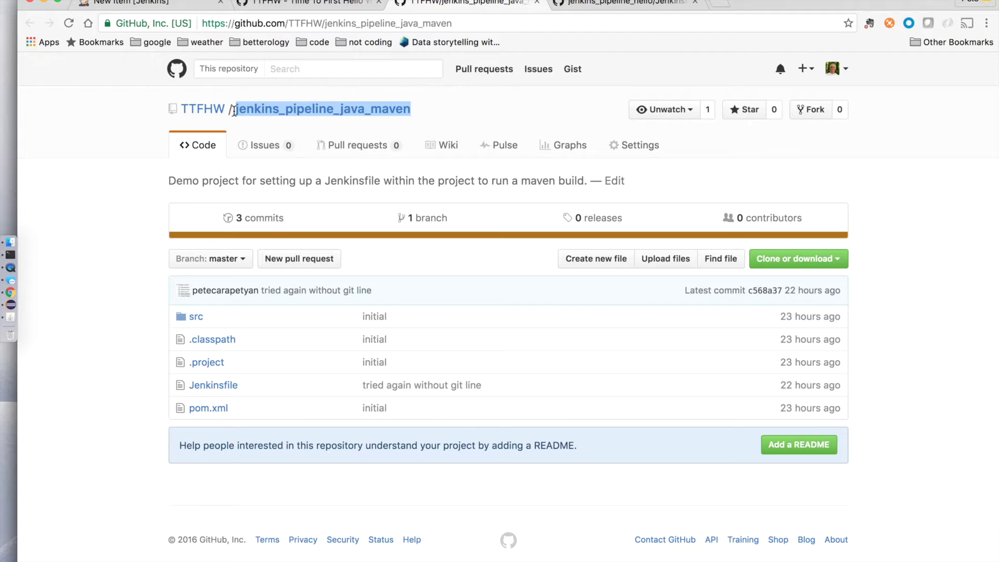
Step: Paste jenkins_pipeline_java_maven as the new Jenkins item's name and create it as a Pipeline project
click(174, 2)
key(super+v)
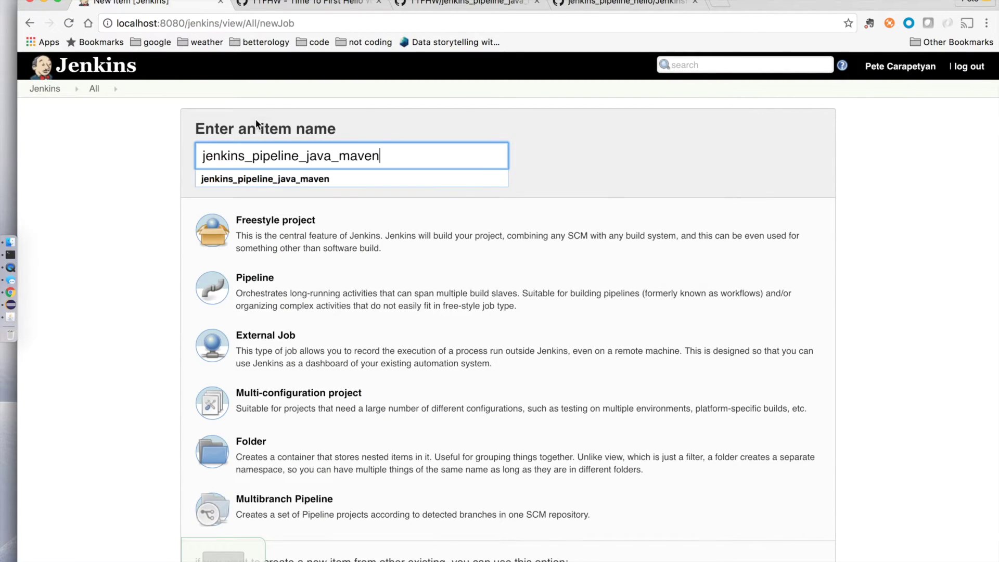
click(267, 281)
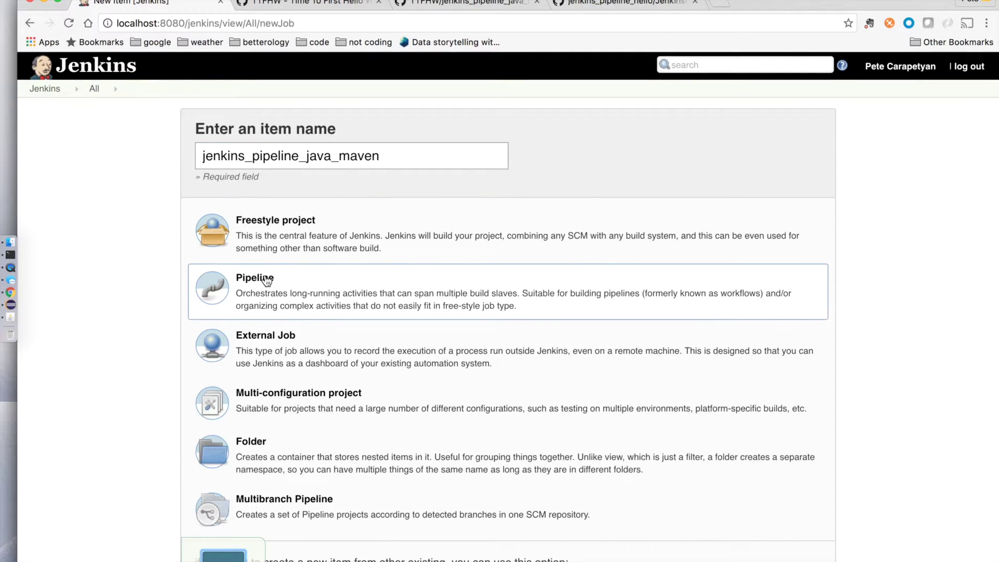
click(223, 557)
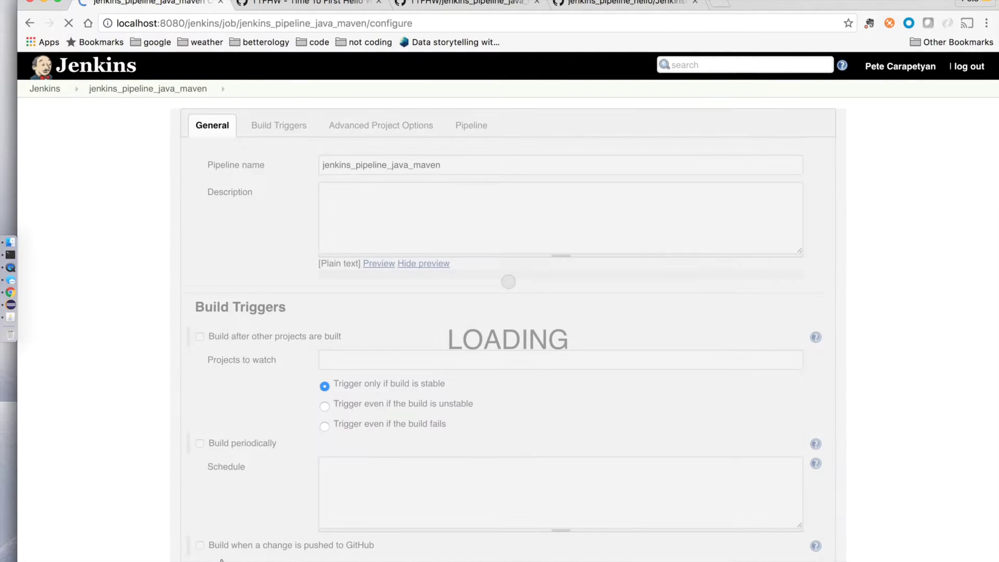
Step: Set the jenkins_pipeline_java_maven pipeline's definition to Pipeline script from SCM with Git as the SCM
scroll(453, 458, down, 6)
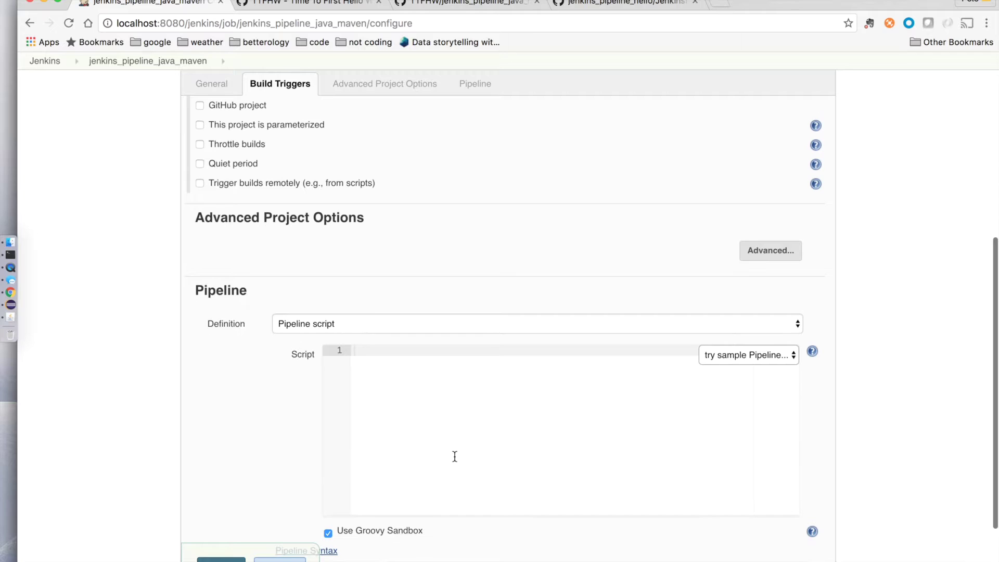
click(460, 324)
click(401, 336)
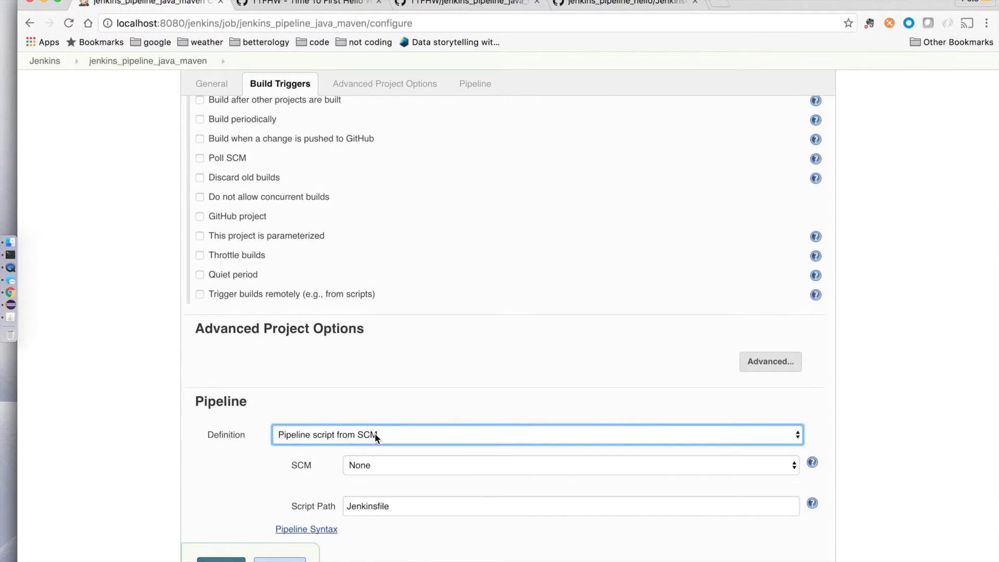
click(379, 464)
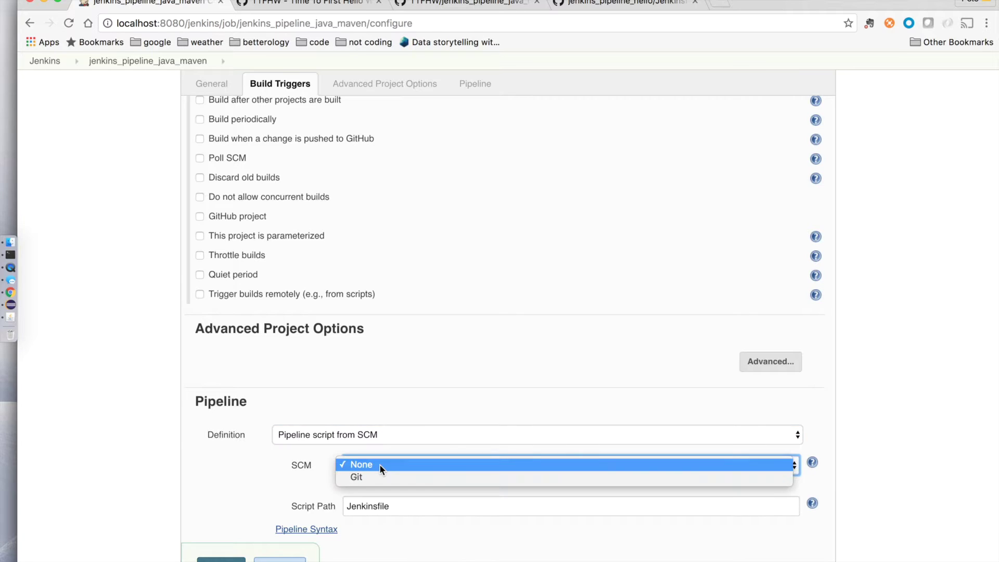
click(379, 476)
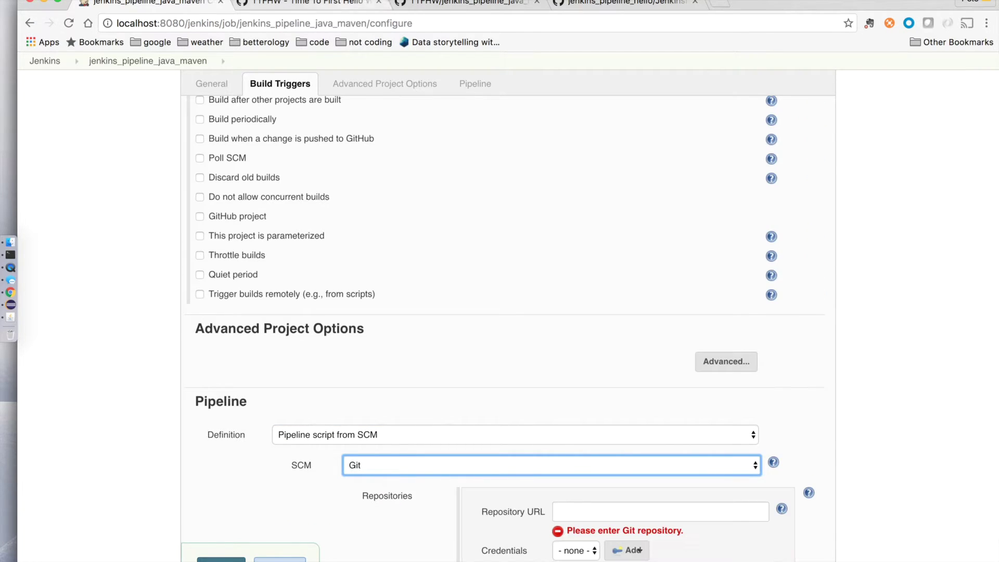
Step: Copy the HTTPS clone URL of the jenkins_pipeline_java_maven repository on GitHub
click(463, 3)
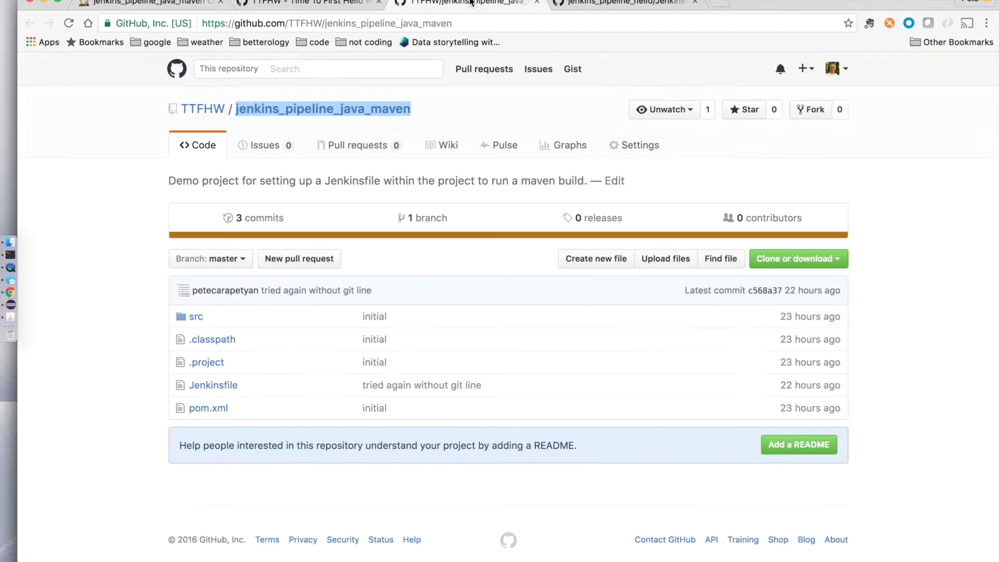
click(789, 258)
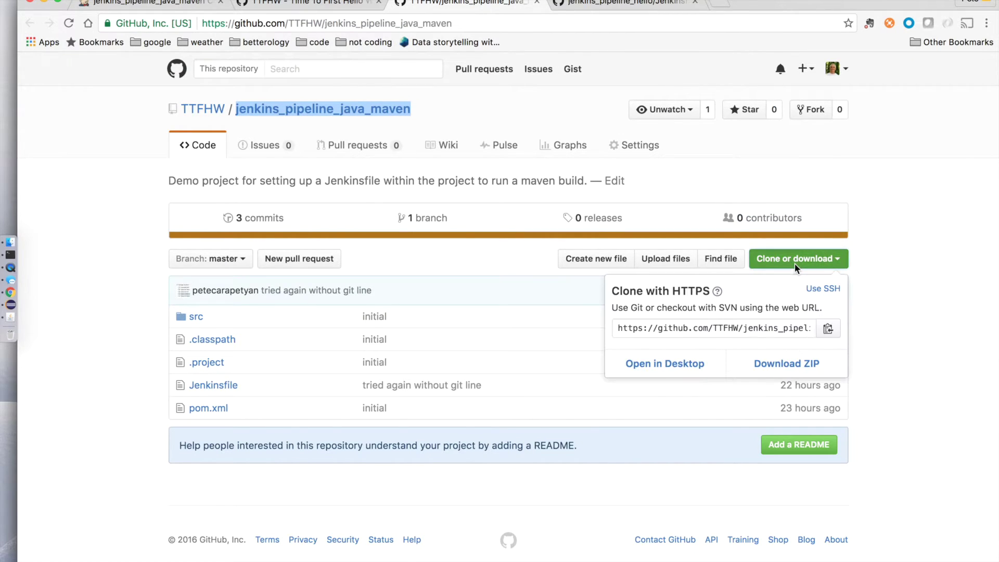
click(757, 334)
key(super+c)
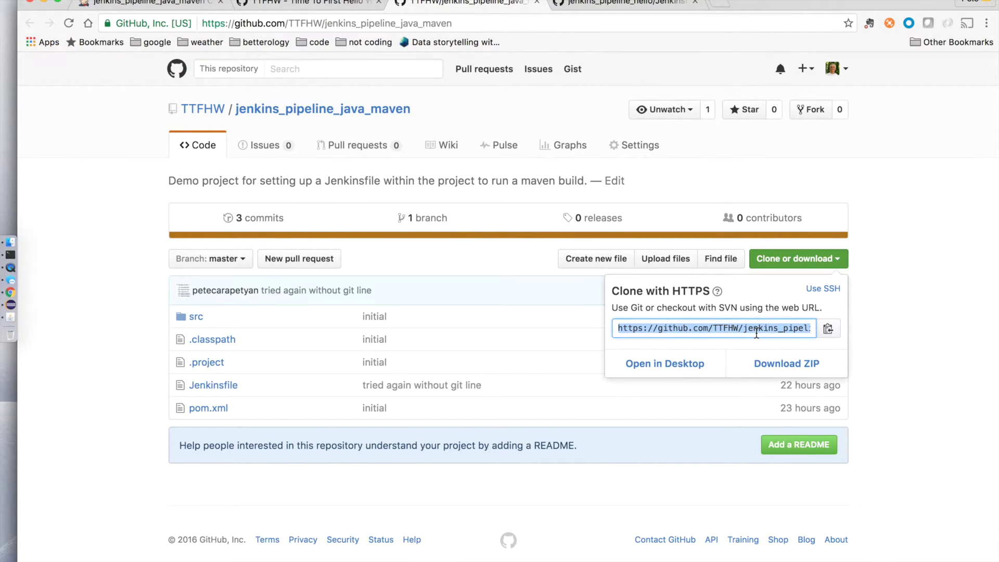
click(190, 4)
click(577, 509)
key(super+v)
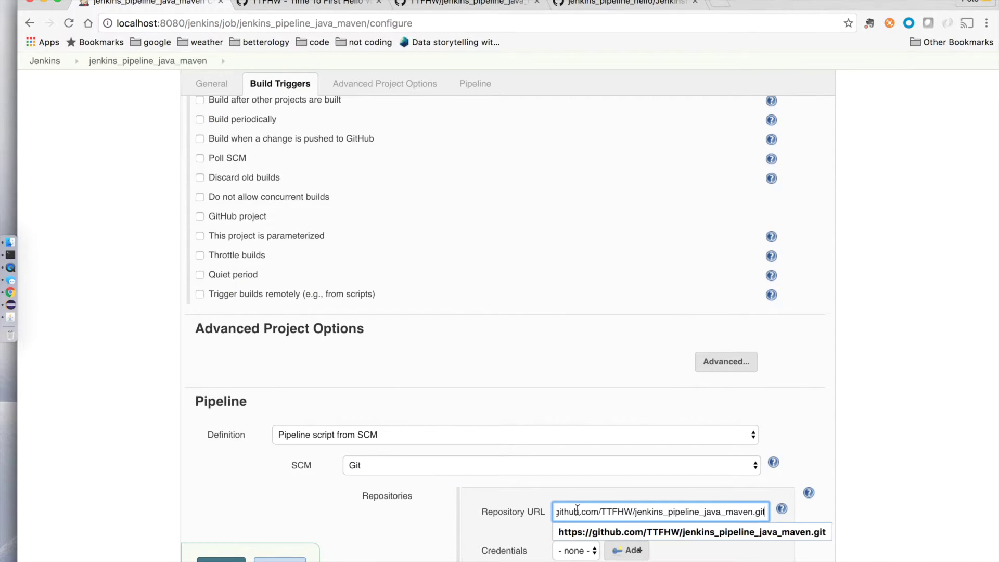
key(Return)
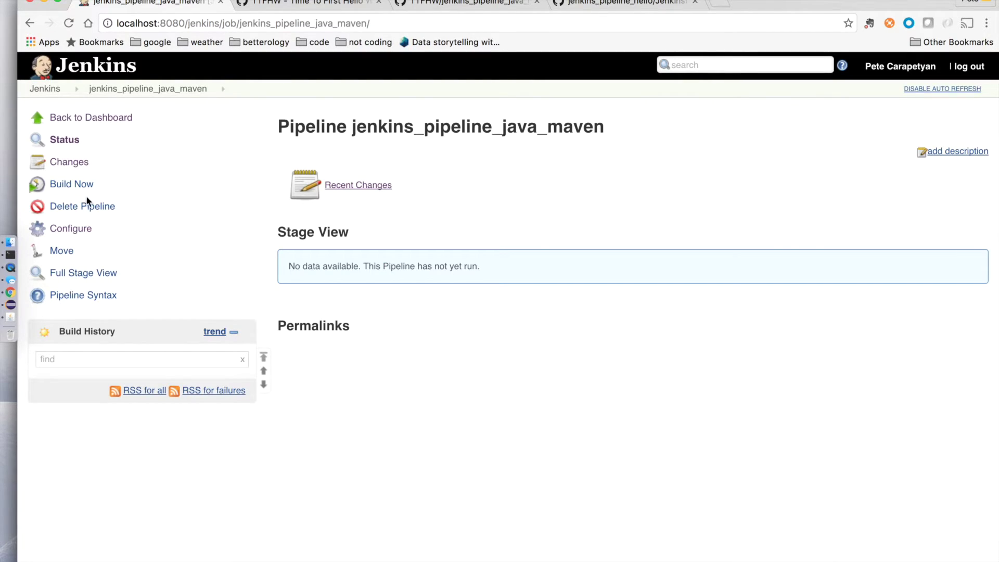
click(81, 187)
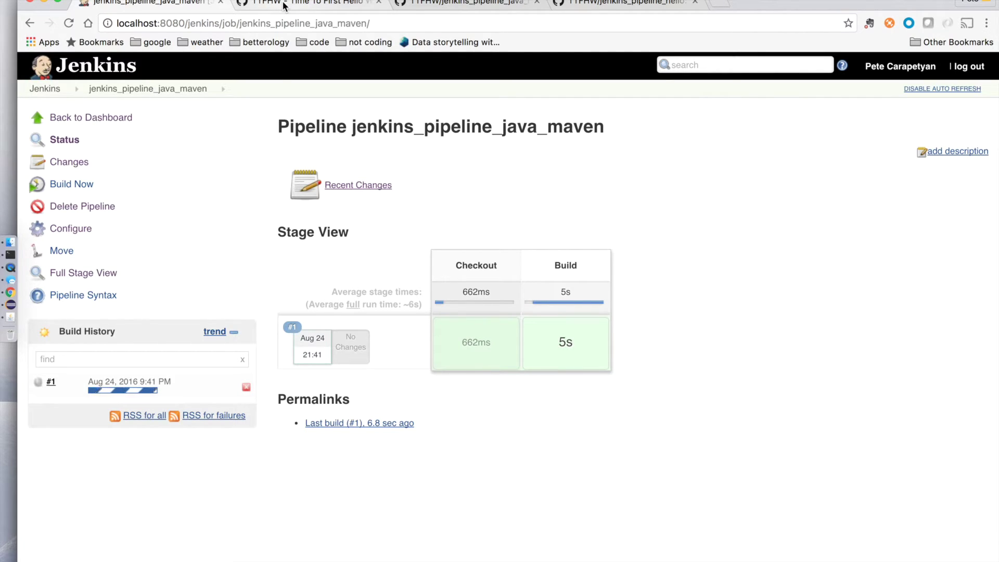
Step: Start a new Jenkins item and get the name jenkins_pipeline_shell_scripts from its TTFHW repository page on GitHub
click(46, 91)
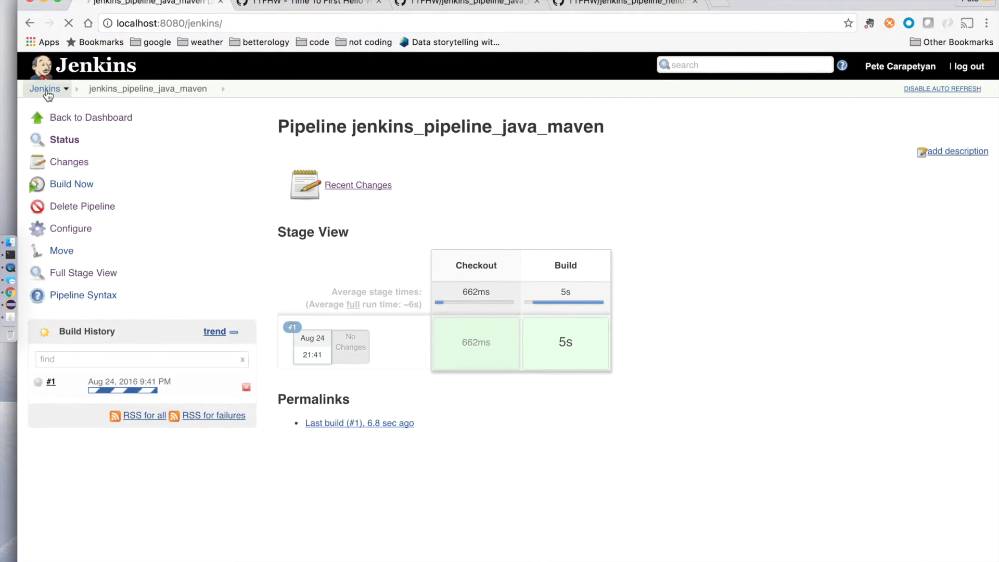
click(65, 117)
click(286, 3)
super+click(291, 400)
click(468, 3)
double_click(322, 108)
Step: Create the jenkins_pipeline_shell_scripts Pipeline project in Jenkins and set its definition to Pipeline script from SCM with Git
click(125, 3)
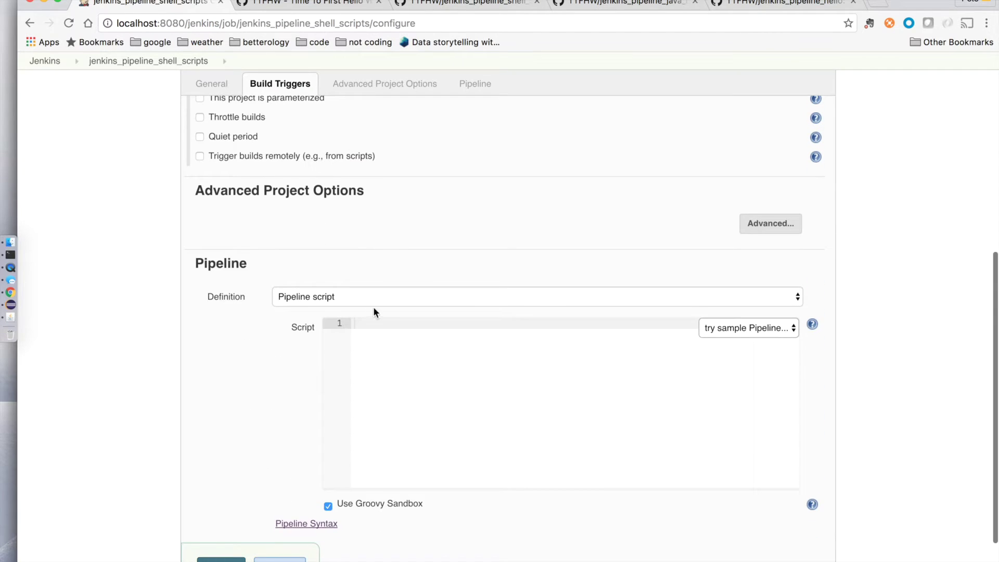
click(373, 295)
click(373, 307)
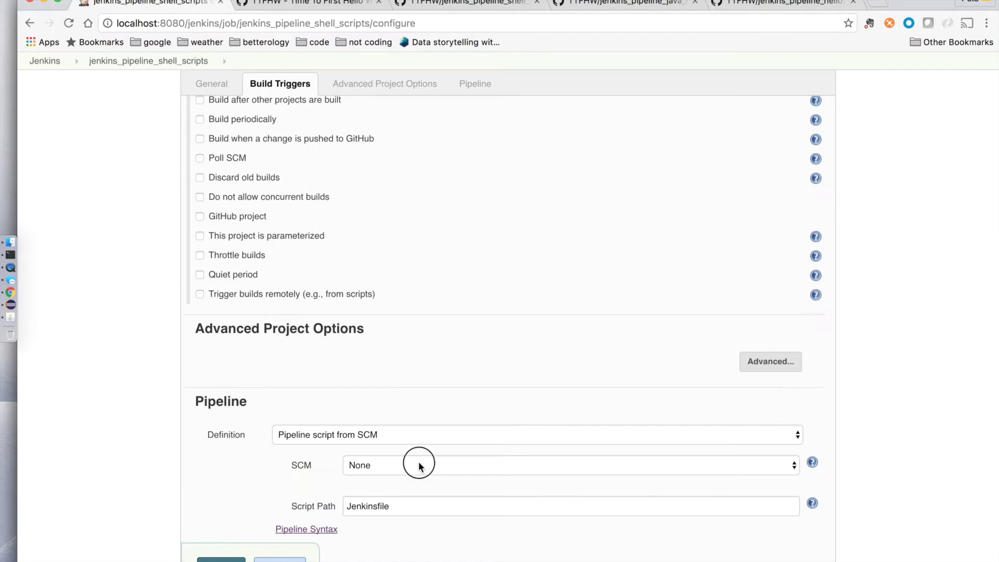
click(419, 465)
click(419, 479)
Step: Copy the HTTPS clone URL of jenkins_pipeline_shell_scripts from GitHub and enter it as the Jenkins pipeline's repository URL
click(479, 4)
click(770, 258)
click(827, 328)
click(141, 4)
click(660, 512)
text(https://github.com/TTFHW/jenkins_pipeline_shell_scripts.git)
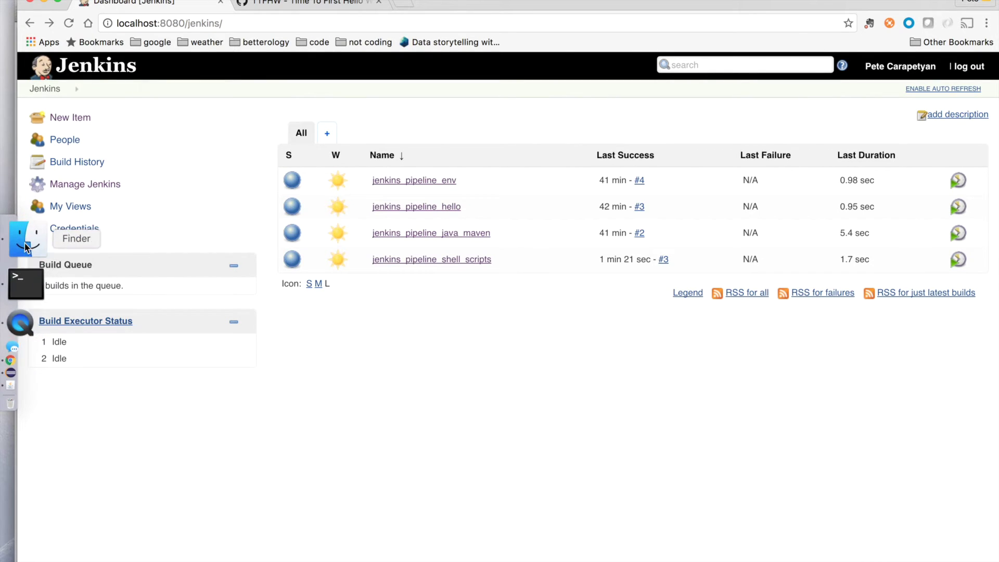
Step: Switch to Eclipse and highlight the text Hello World 1 in the jenkins_pipeline_hello project's Jenkinsfile
click(26, 297)
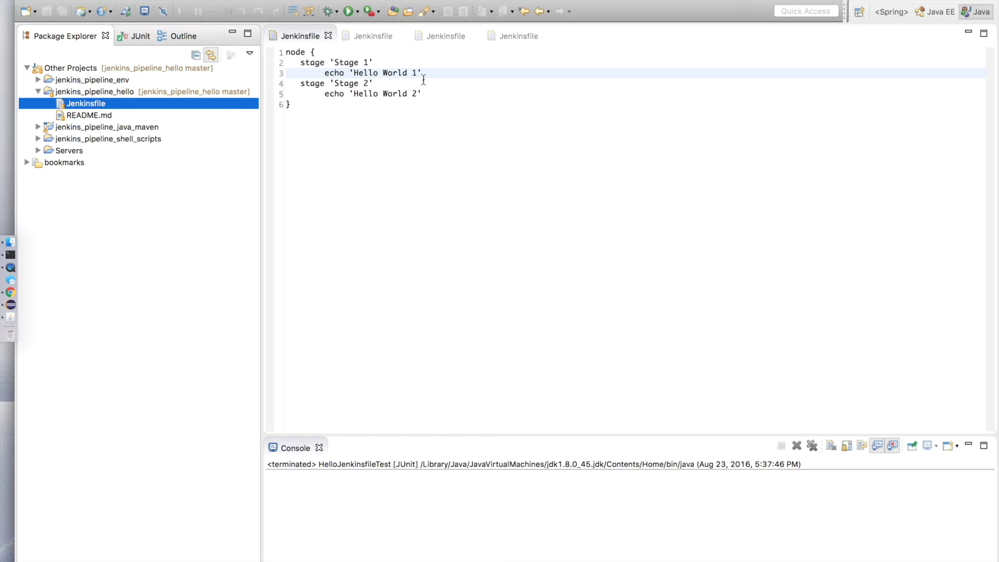
drag(416, 73, 355, 71)
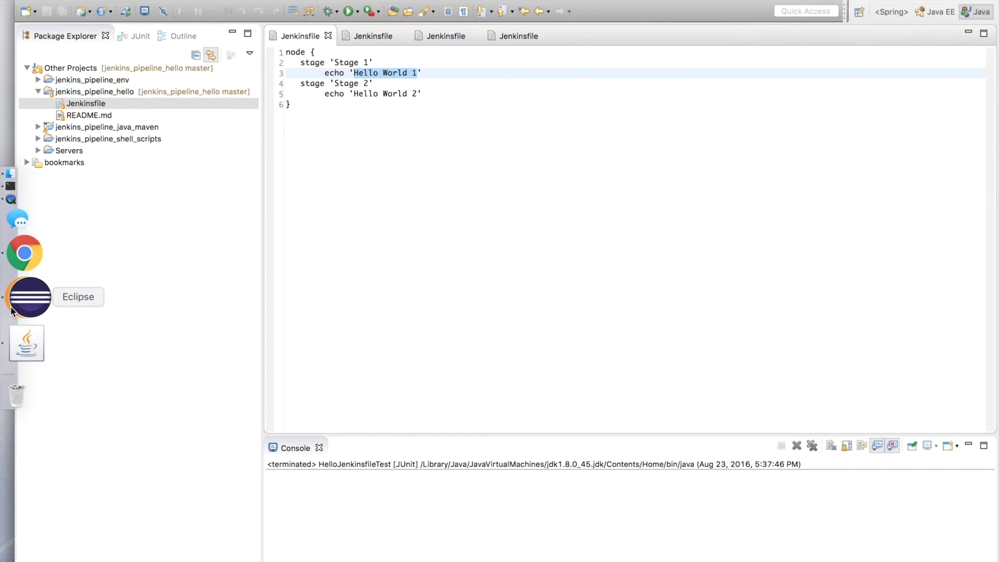
Step: Switch to Jenkins in Chrome and start a new build of the jenkins_pipeline_hello pipeline
click(27, 297)
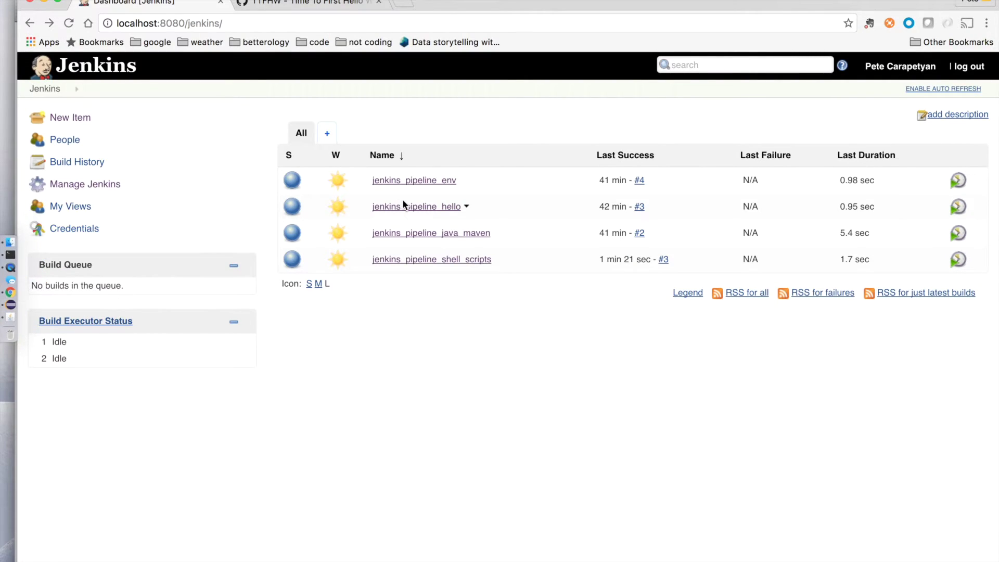
click(419, 208)
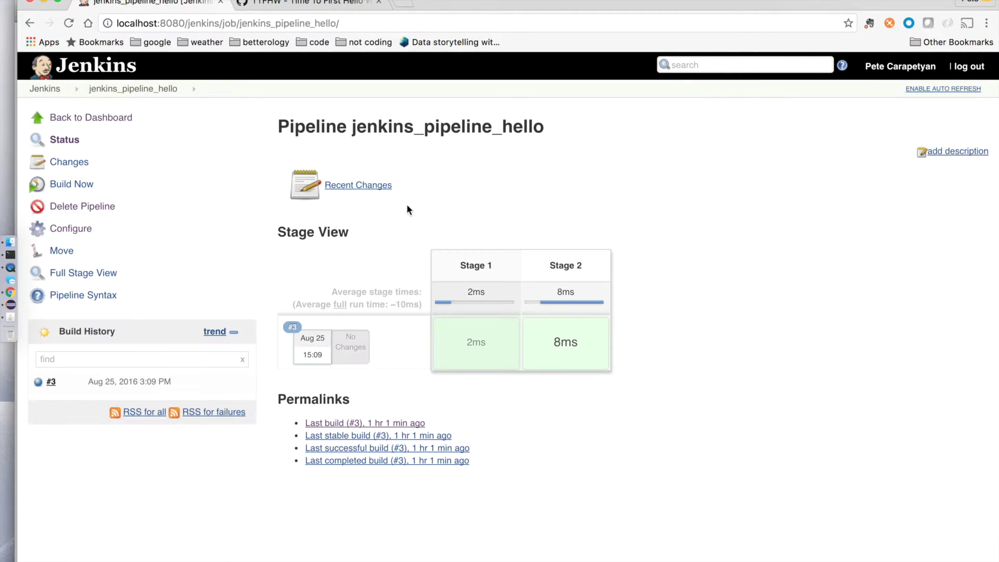
click(66, 190)
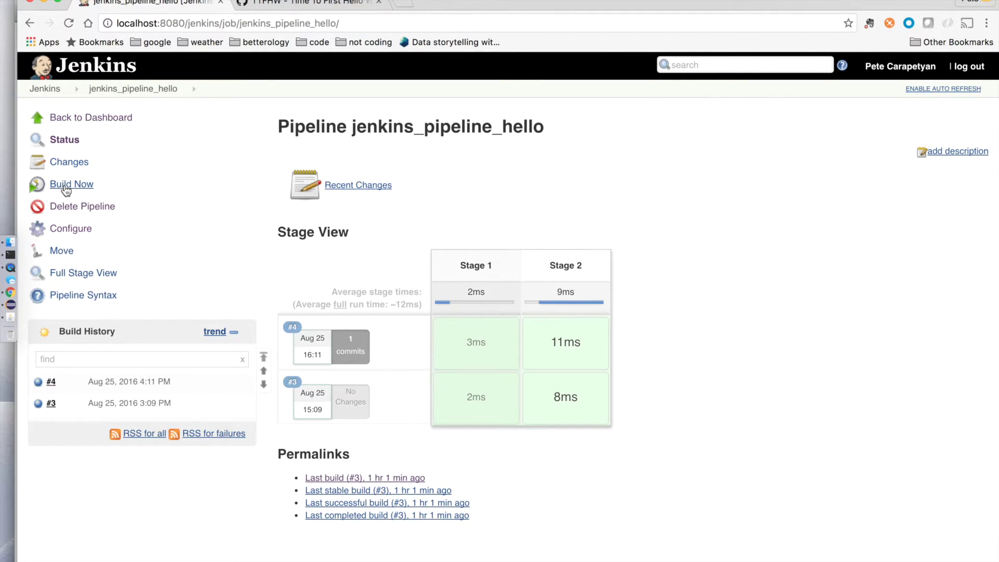
Step: Read the Stage 1 and Stage 2 logs of the newest jenkins_pipeline_hello build, closing each log after viewing
mouse_move(486, 345)
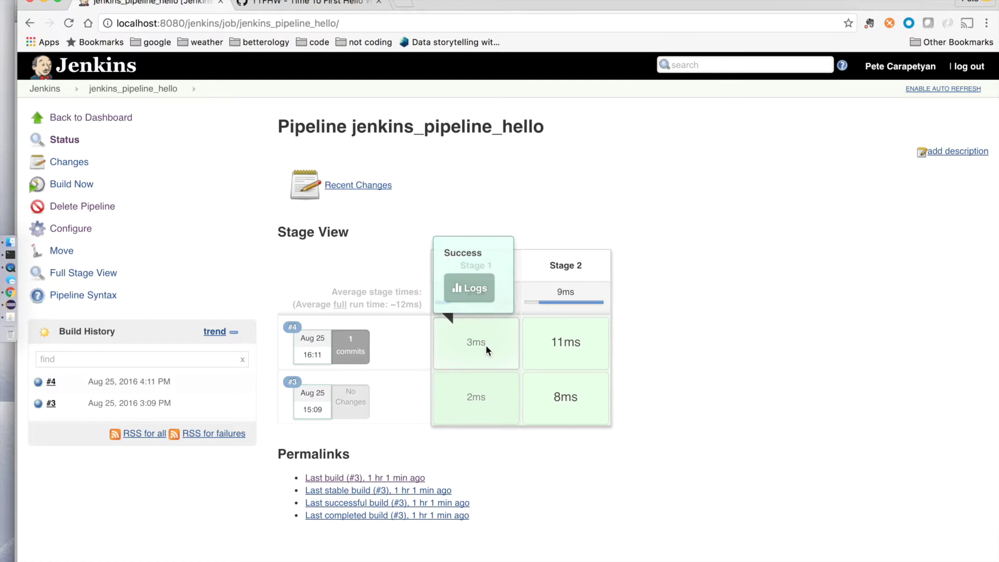
click(485, 291)
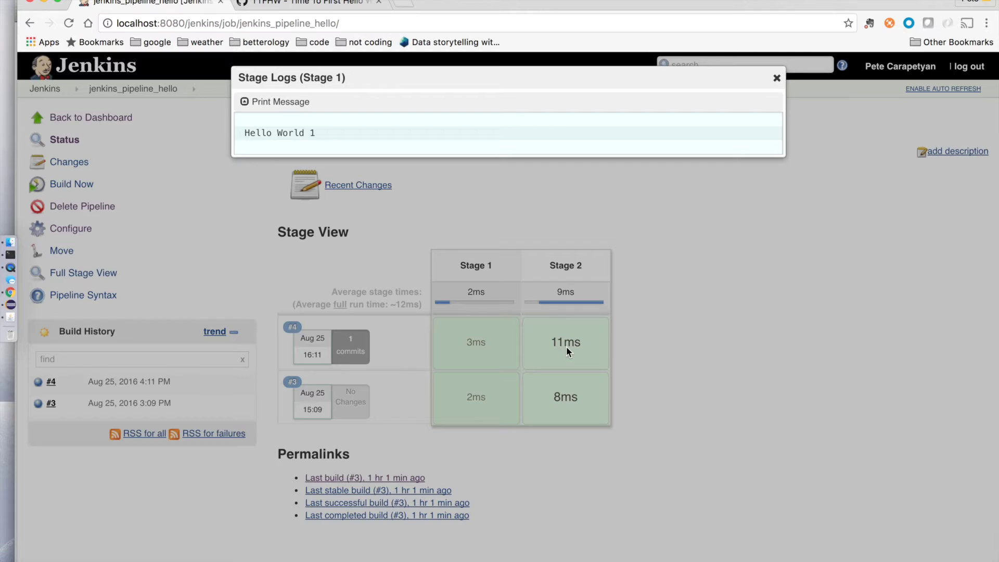
click(776, 78)
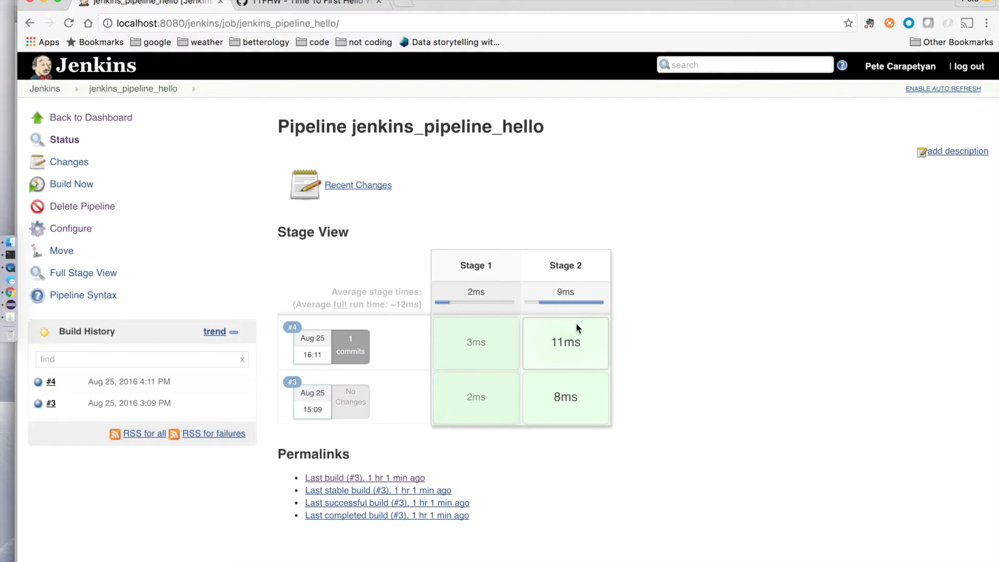
mouse_move(571, 331)
click(565, 289)
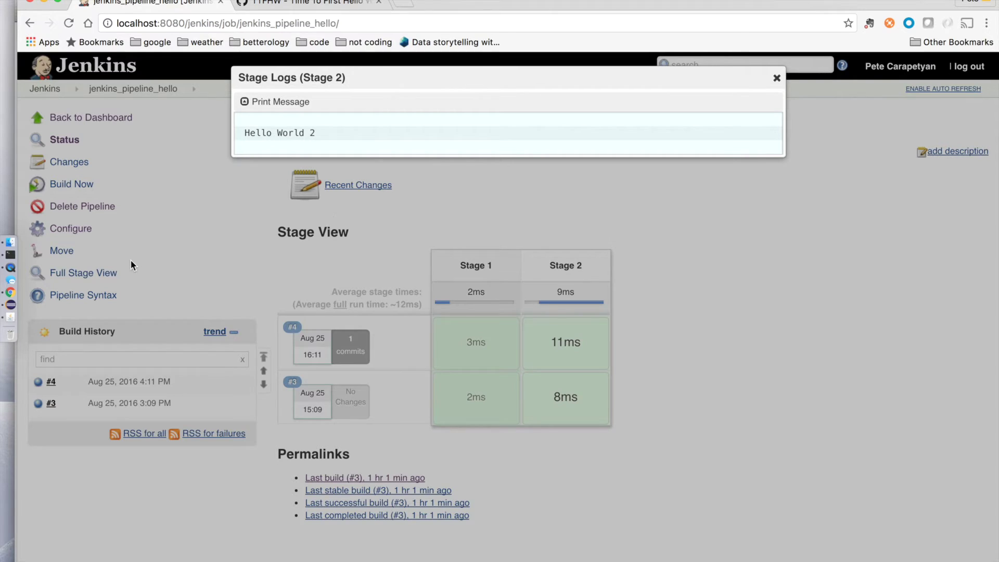
click(776, 79)
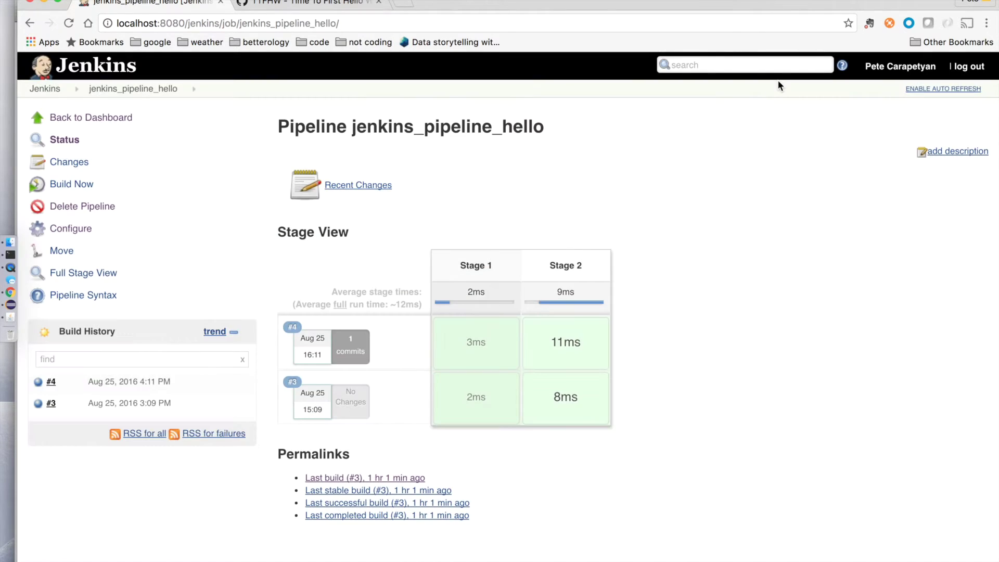
Step: Open the jenkins_pipeline_java_maven pipeline in Jenkins, then highlight the git url, mvnHome and mvn clean package lines of its Jenkinsfile in Eclipse
click(40, 91)
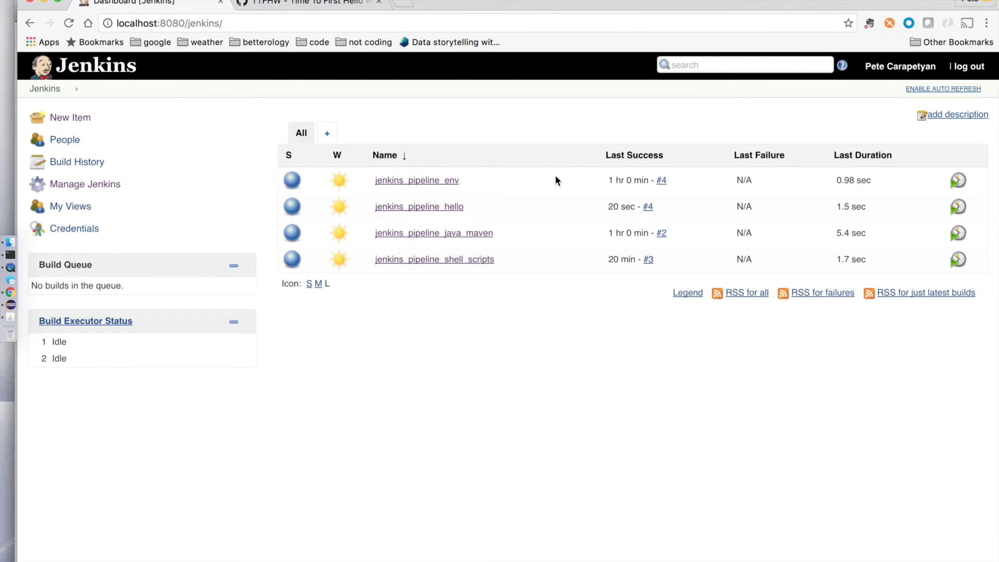
click(475, 233)
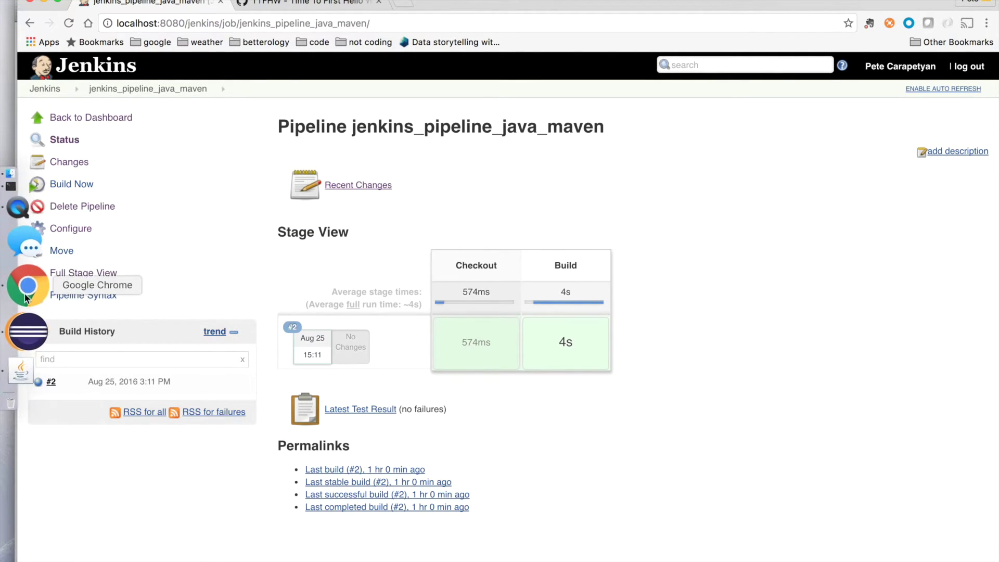
click(26, 305)
click(365, 36)
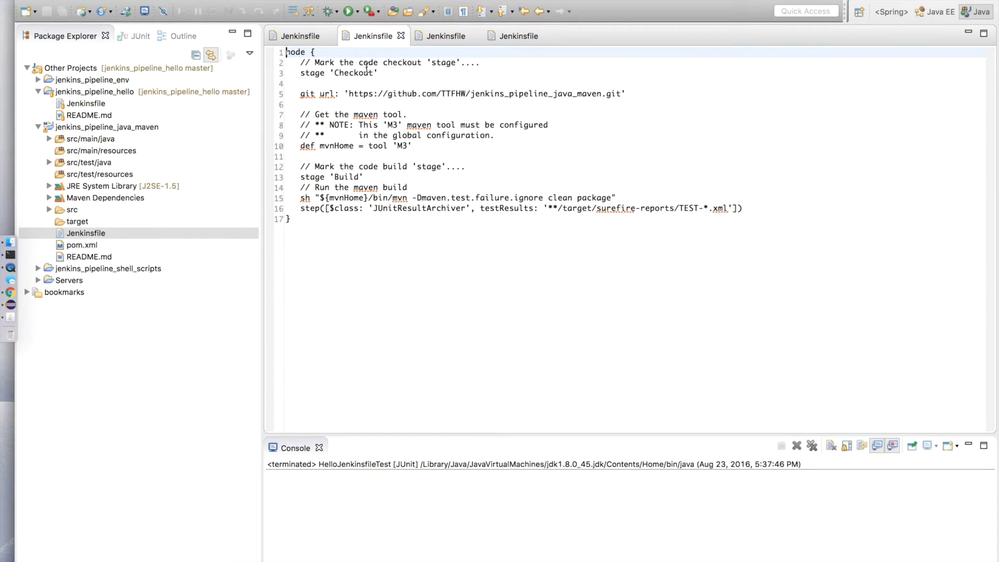
drag(388, 73, 296, 73)
drag(630, 93, 291, 95)
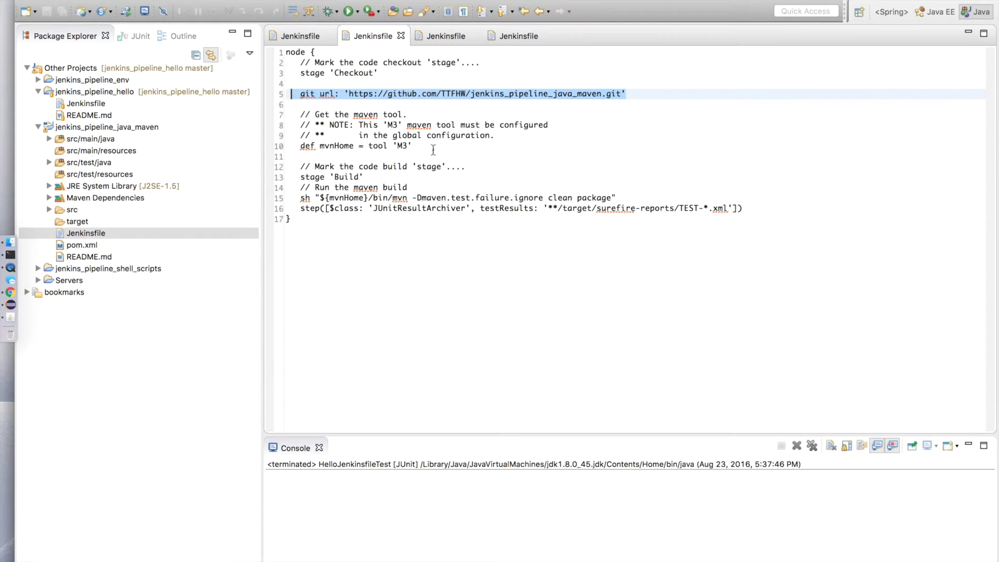
drag(413, 145, 299, 146)
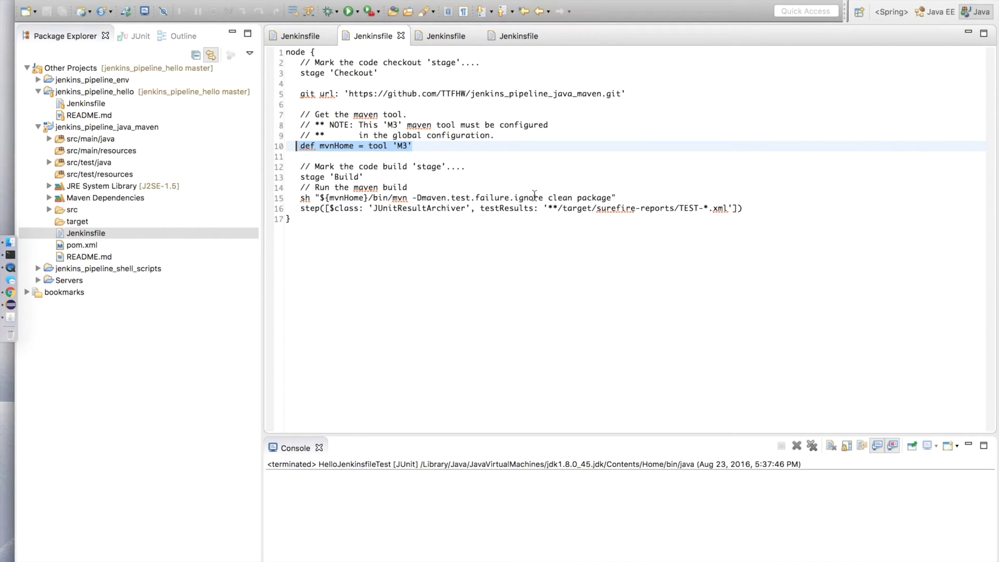
drag(641, 189, 642, 192)
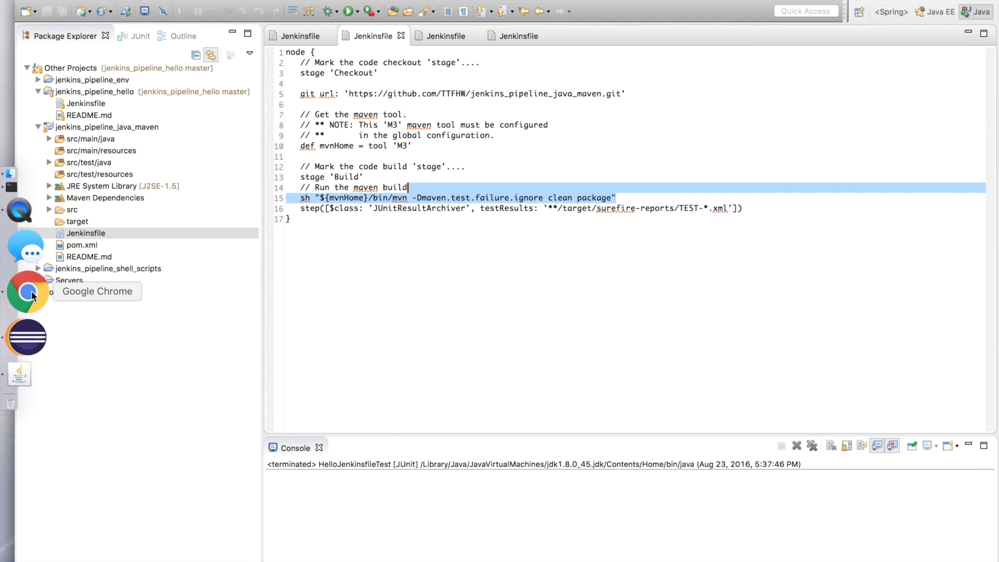
Step: Switch to Chrome, build jenkins_pipeline_java_maven, and read the Git log of the new build's Checkout stage
click(26, 289)
click(79, 186)
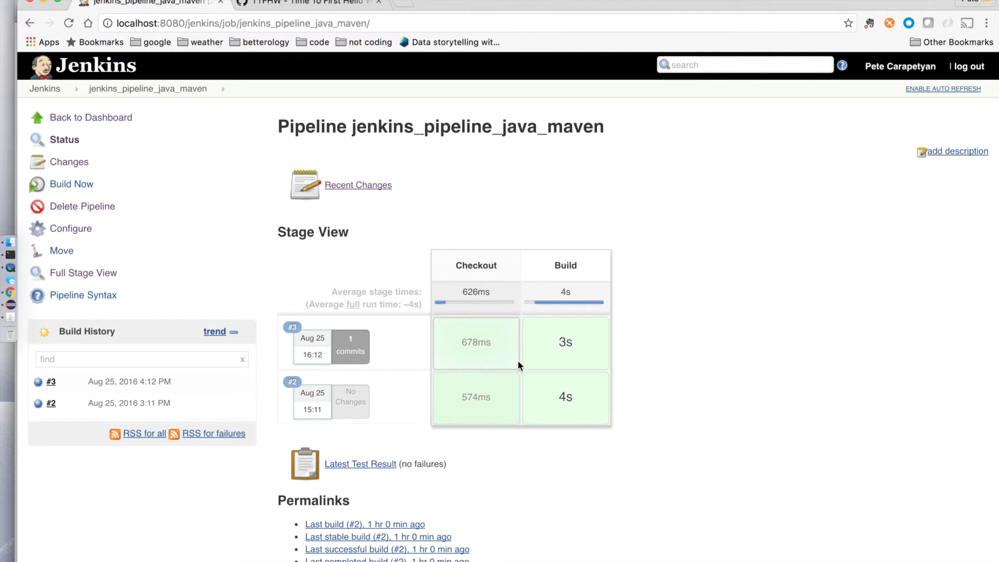
mouse_move(481, 357)
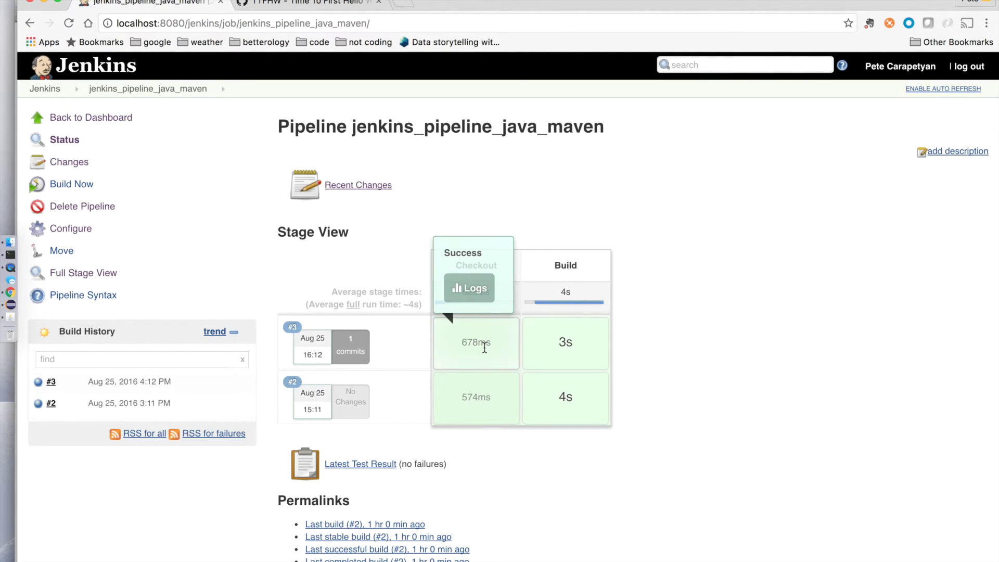
click(475, 289)
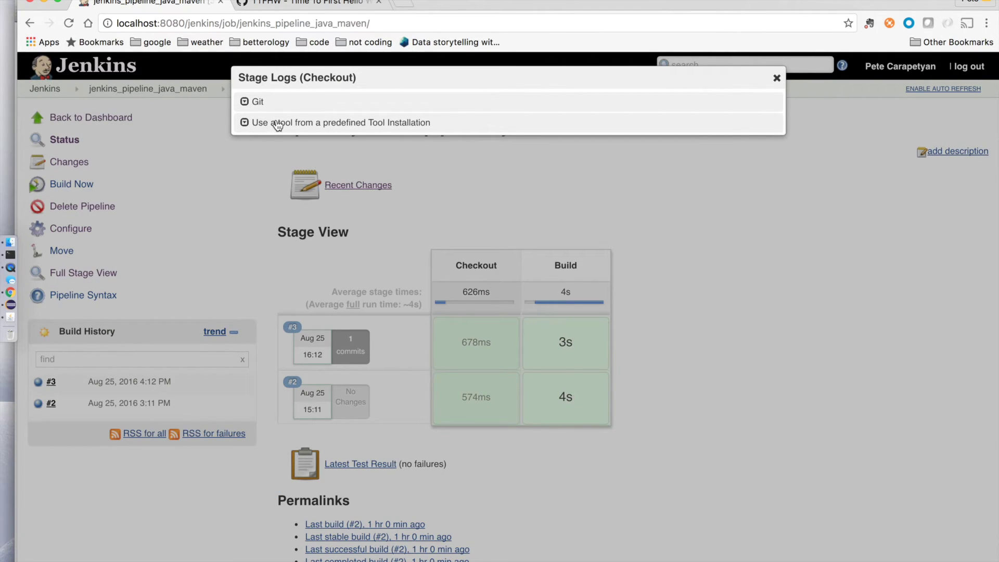
click(259, 103)
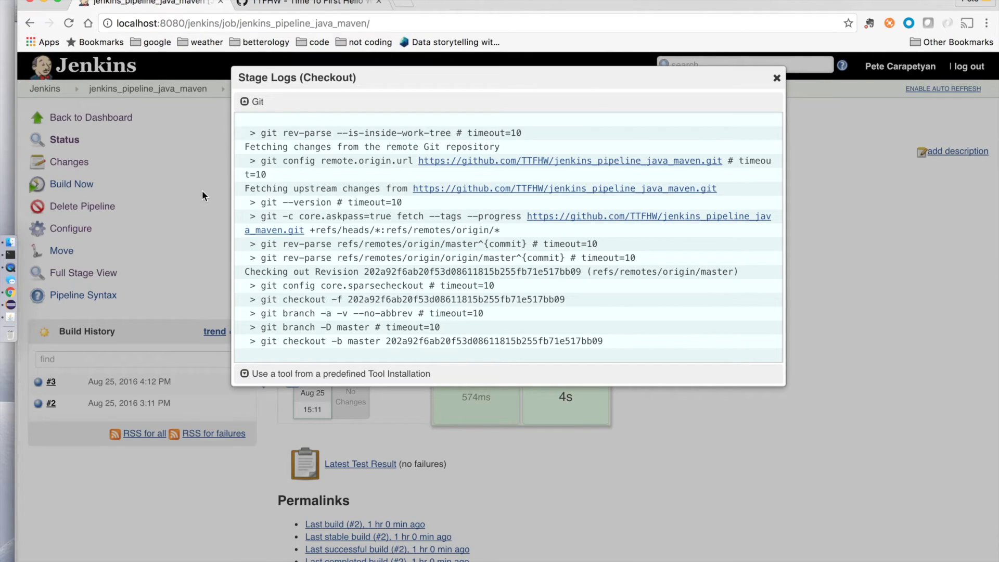
click(776, 78)
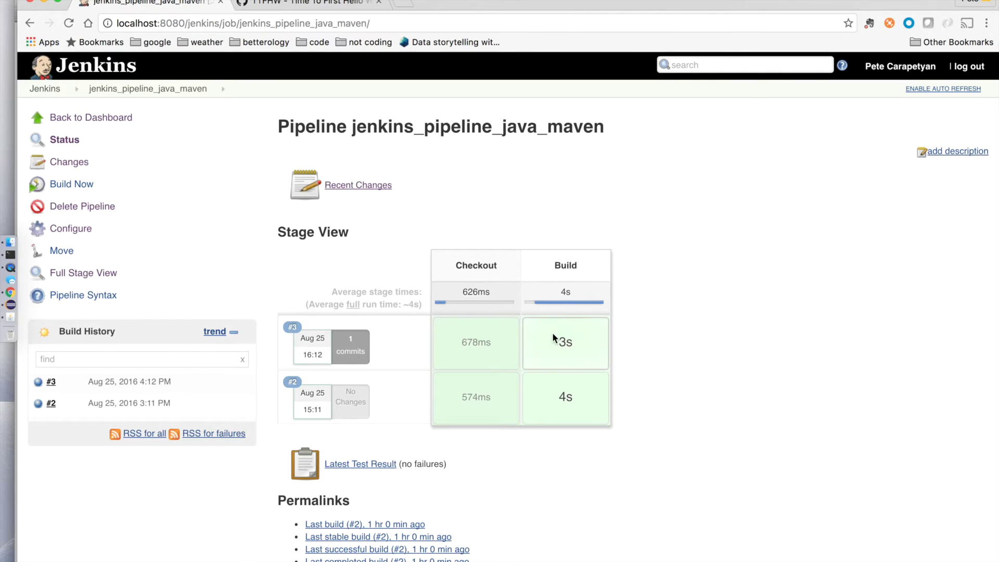
Step: Examine the General Build Step and Shell Script logs of the newest jenkins_pipeline_java_maven build's Build stage, down to the Maven test and build results
mouse_move(551, 332)
click(567, 289)
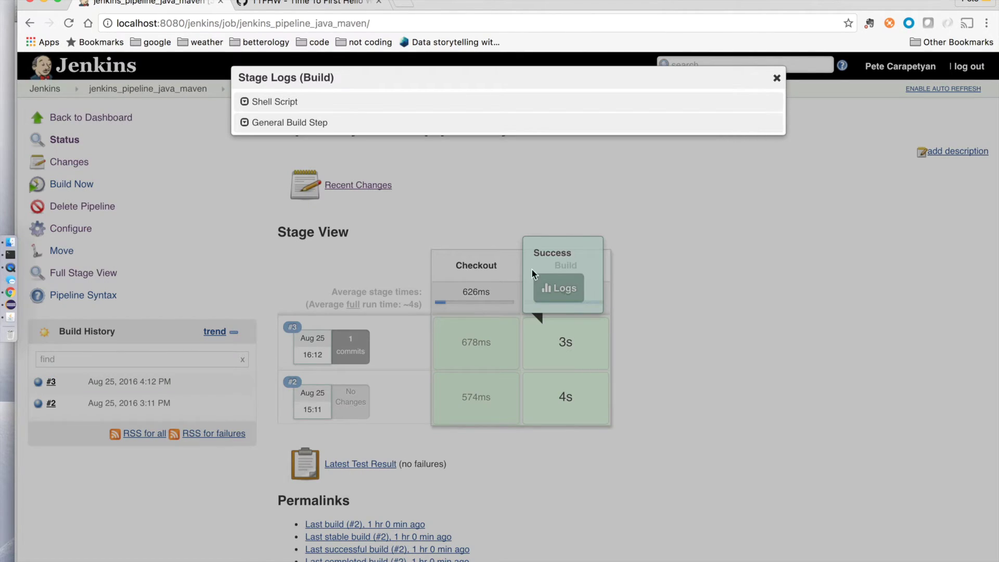
click(301, 124)
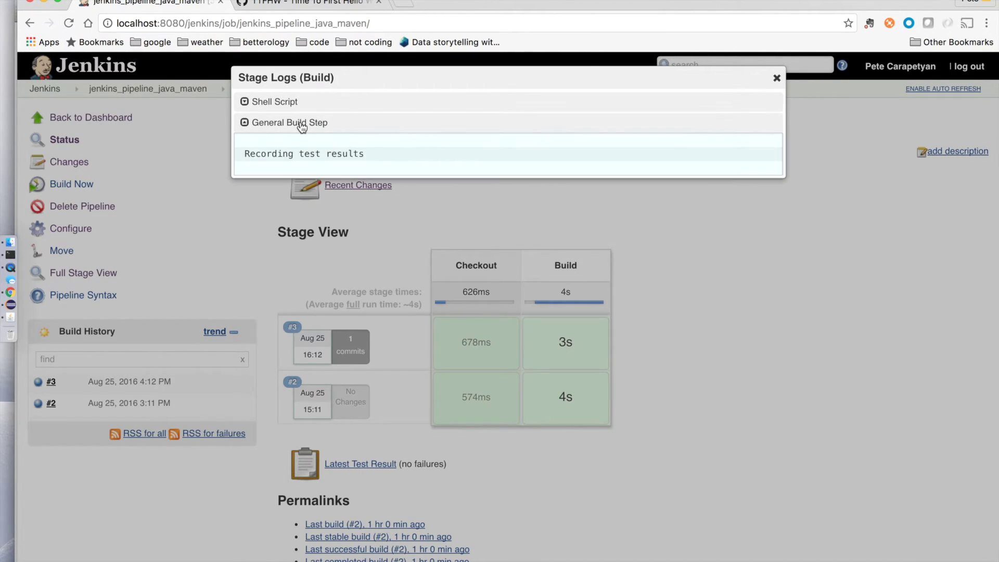
click(271, 104)
scroll(409, 221, down, 10)
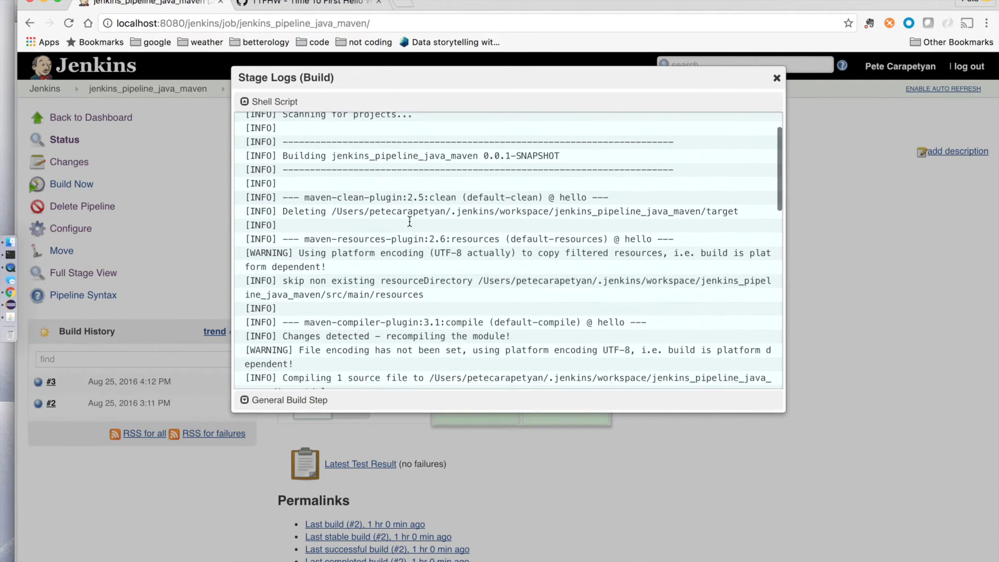
scroll(410, 221, down, 12)
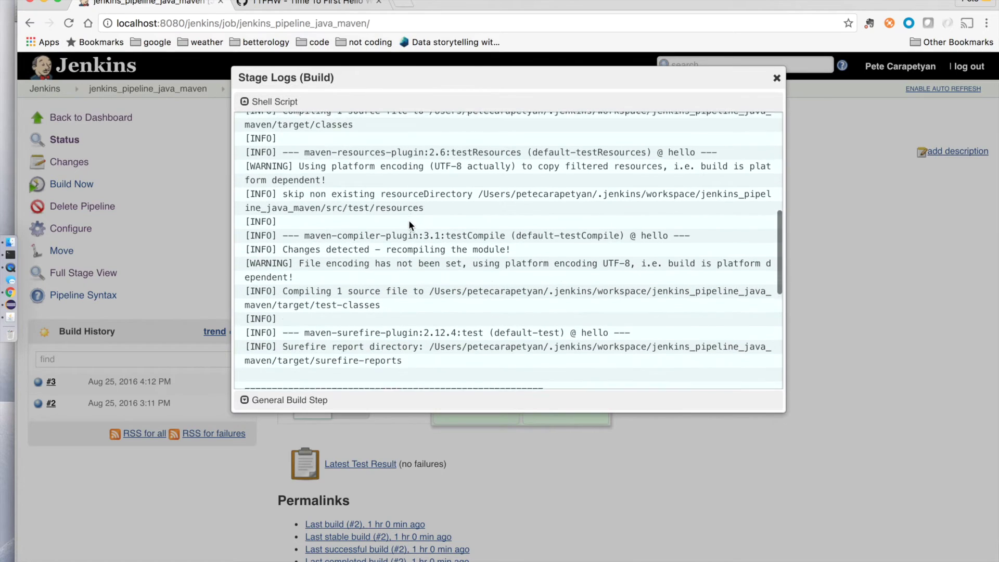
scroll(409, 224, down, 5)
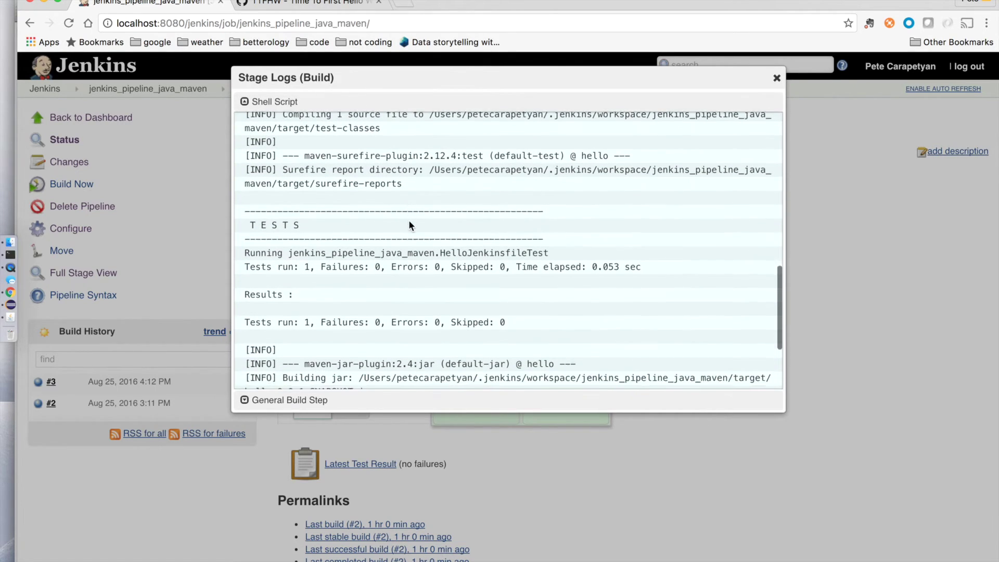
scroll(409, 225, down, 3)
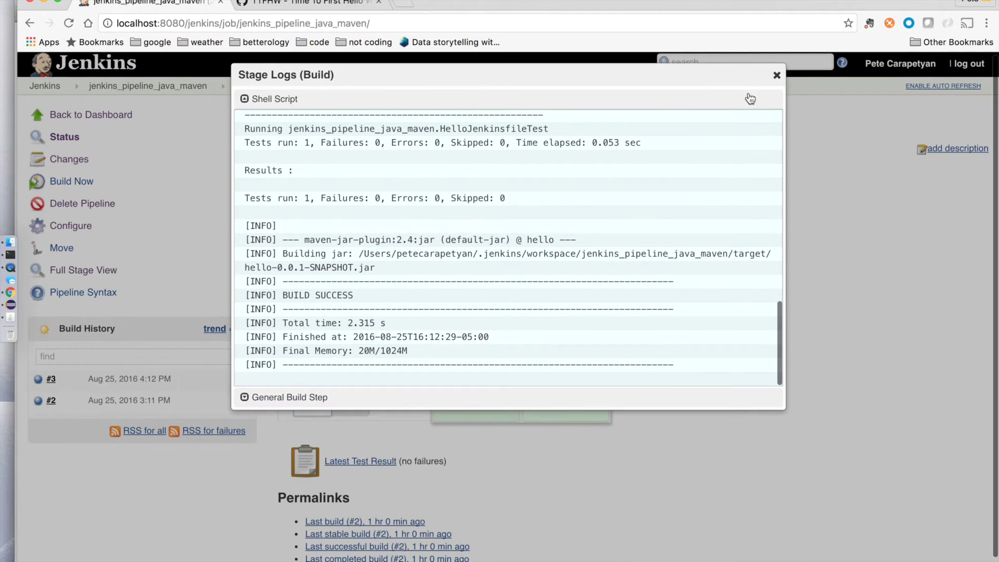
click(776, 76)
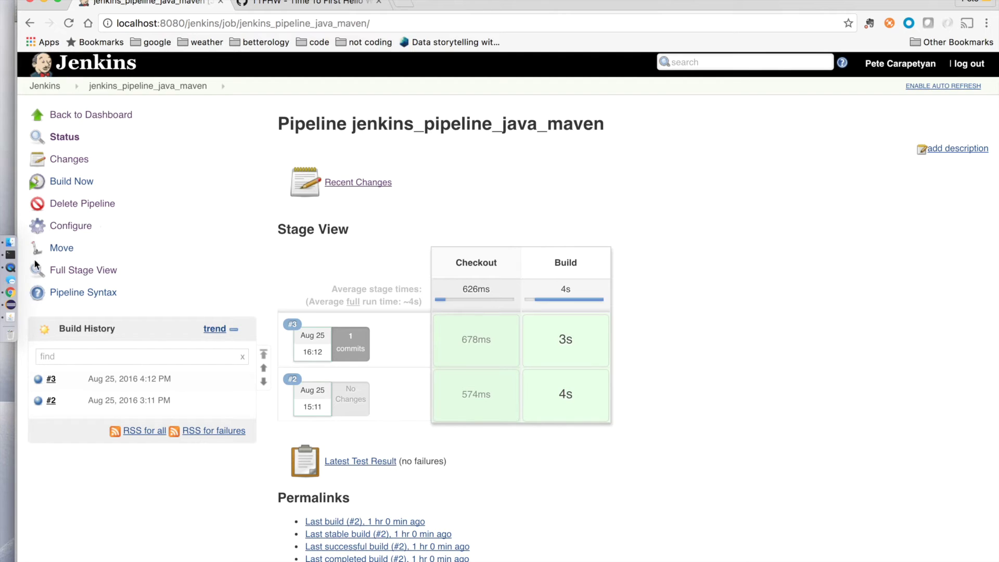
Step: Switch to Eclipse and highlight the git url and shell script lines in the Jenkinsfile of jenkins_pipeline_shell_scripts
click(11, 305)
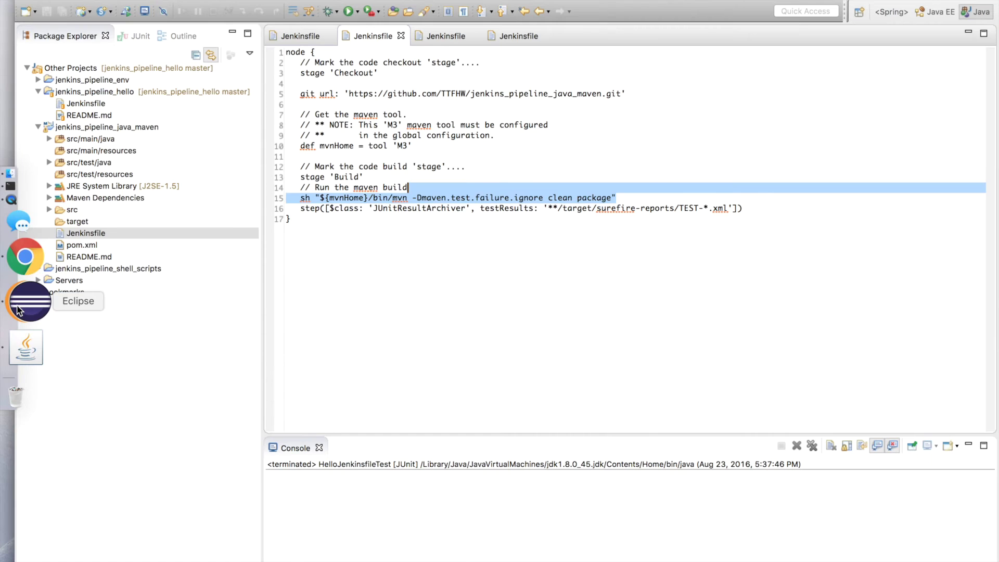
double_click(447, 34)
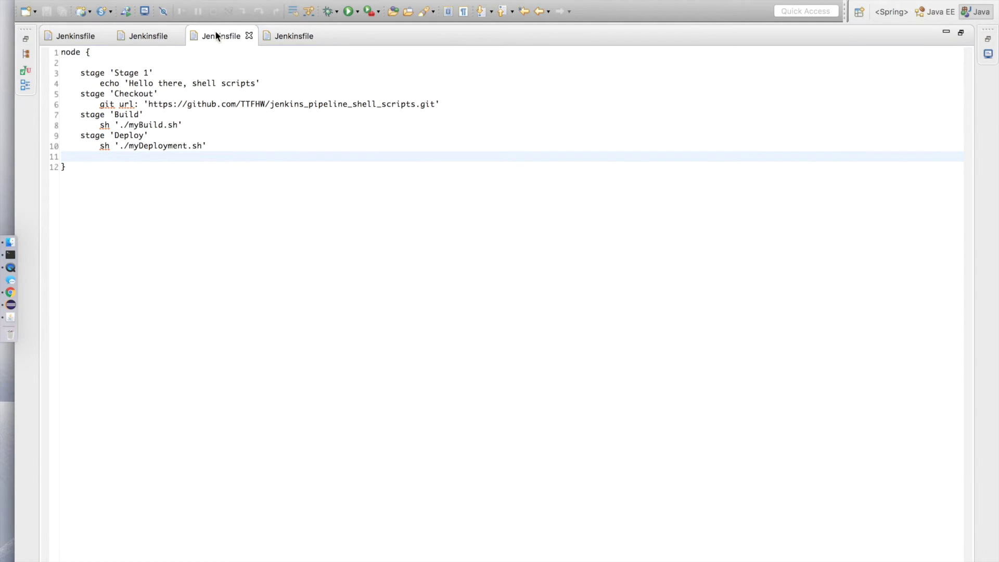
double_click(213, 36)
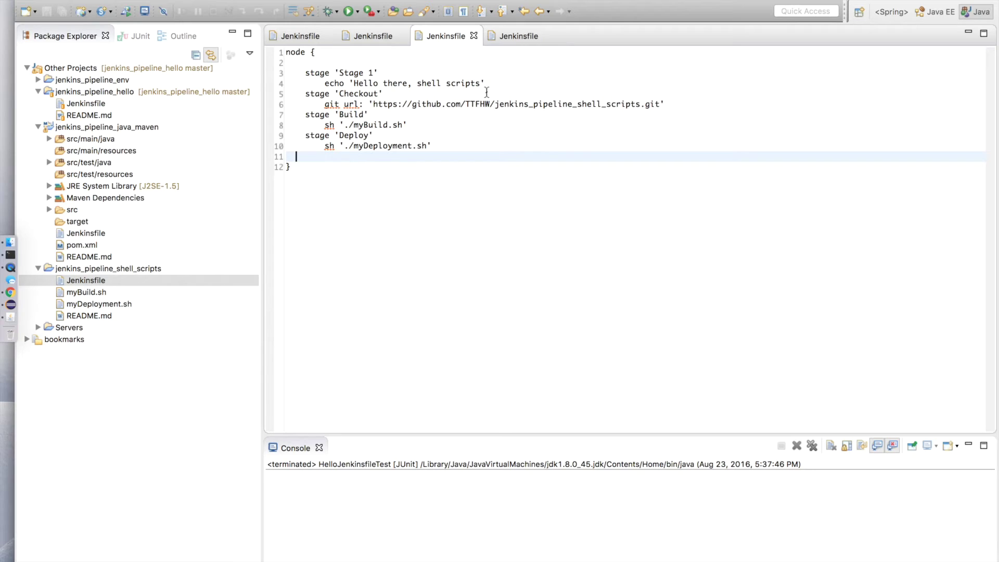
drag(669, 93, 673, 109)
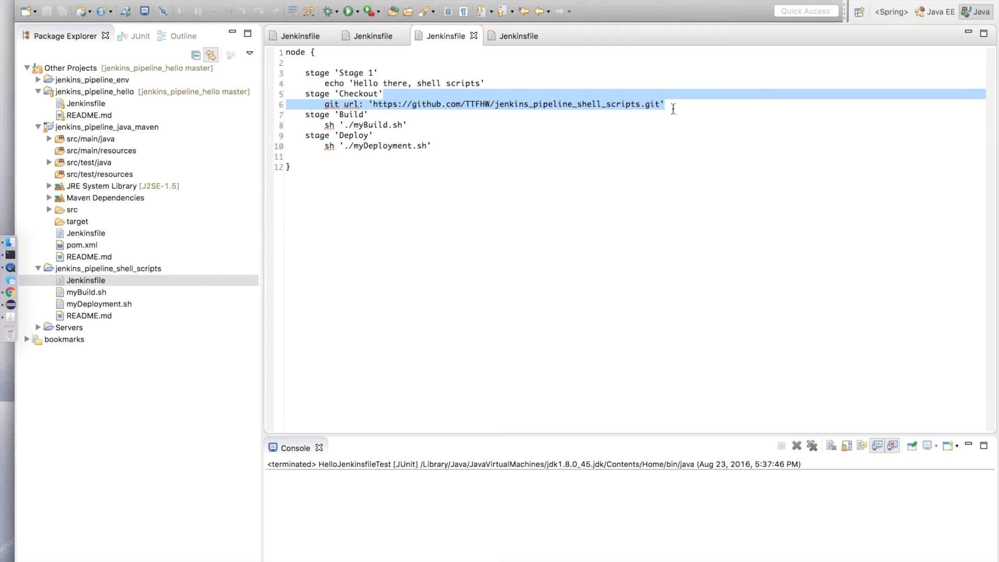
drag(424, 115, 457, 144)
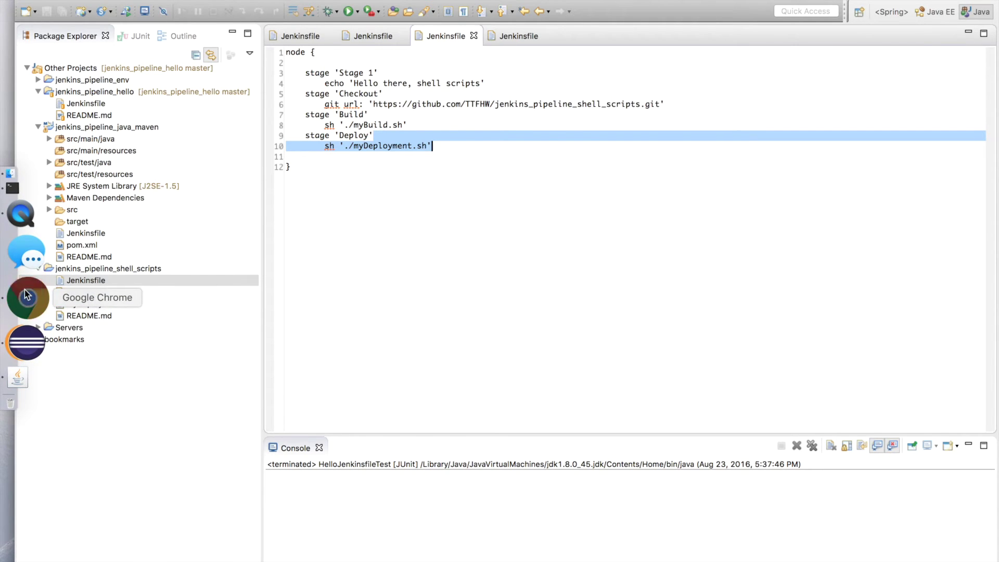
Step: Switch to Chrome, open the jenkins_pipeline_shell_scripts pipeline from the Jenkins dashboard, and build it
click(23, 297)
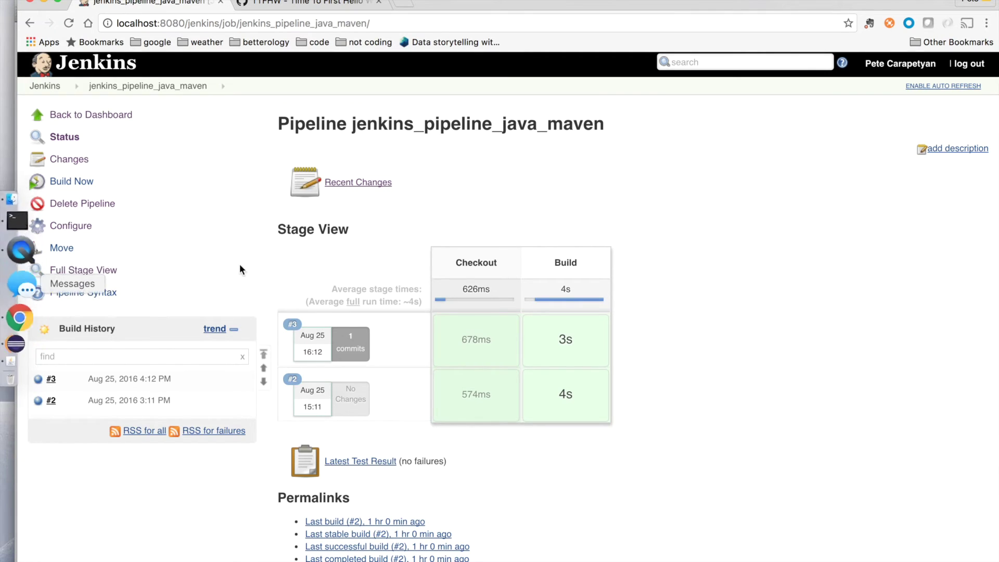
click(44, 87)
click(447, 260)
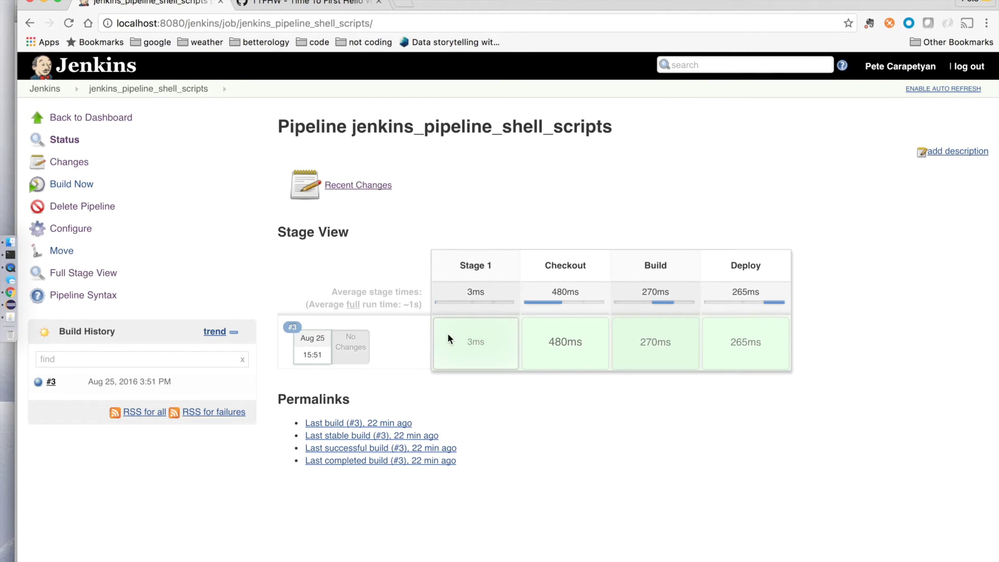
click(77, 187)
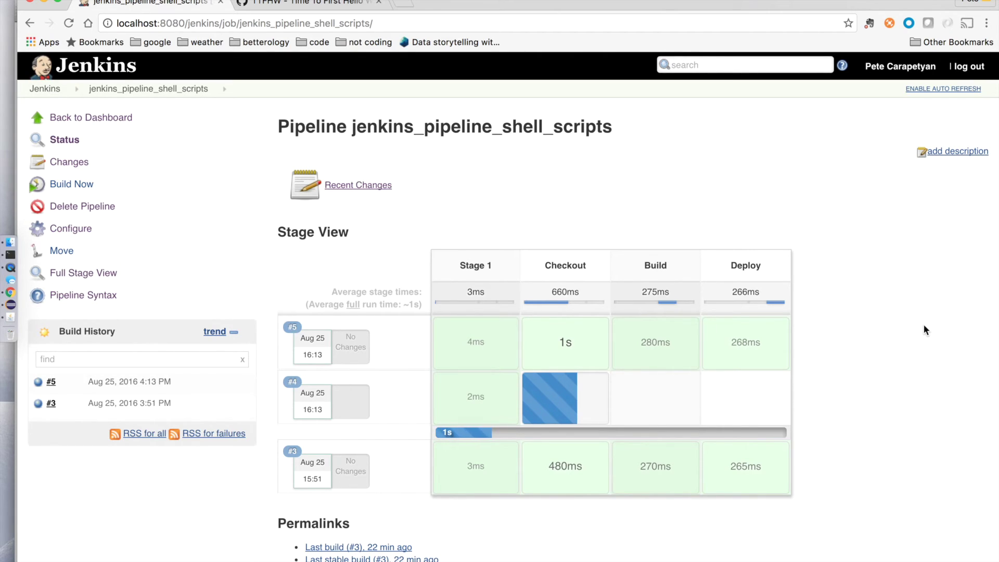
Step: Check the Git log of the Checkout stage for build #5 of jenkins_pipeline_shell_scripts
mouse_move(566, 344)
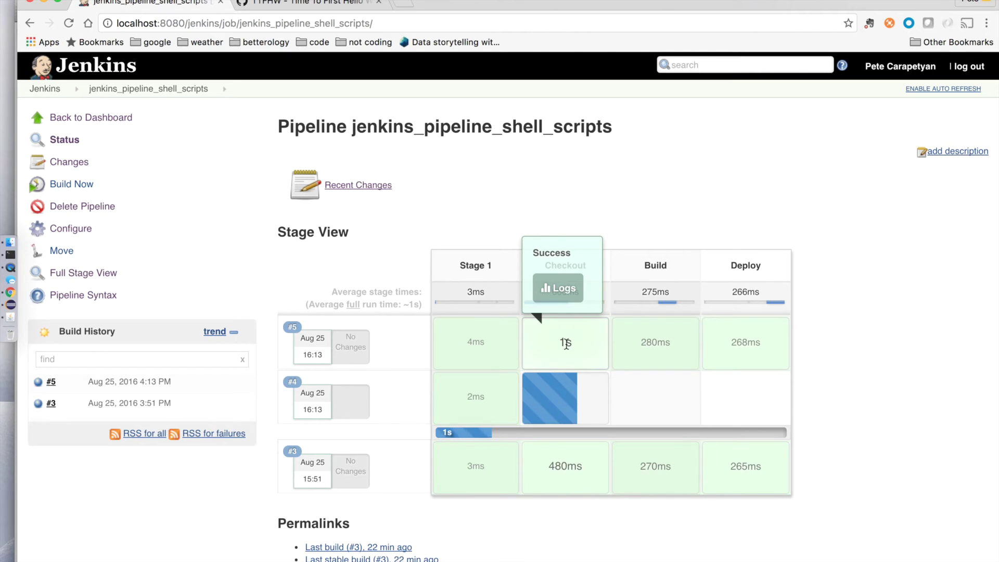
click(559, 289)
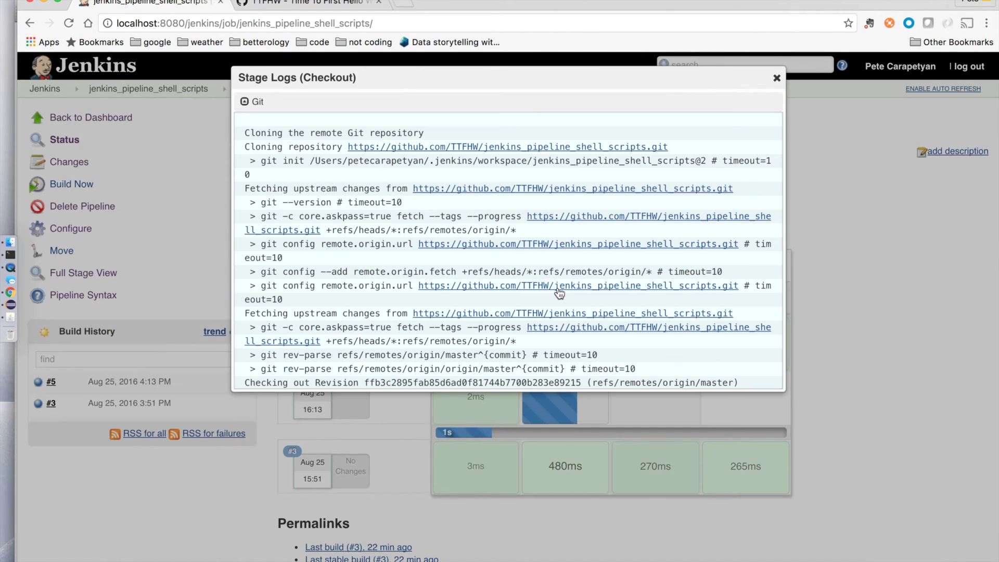
click(777, 79)
Step: Read the Shell Script log of build #5's Build stage, highlighting the message printed by myBuild.sh, and close the log
mouse_move(662, 333)
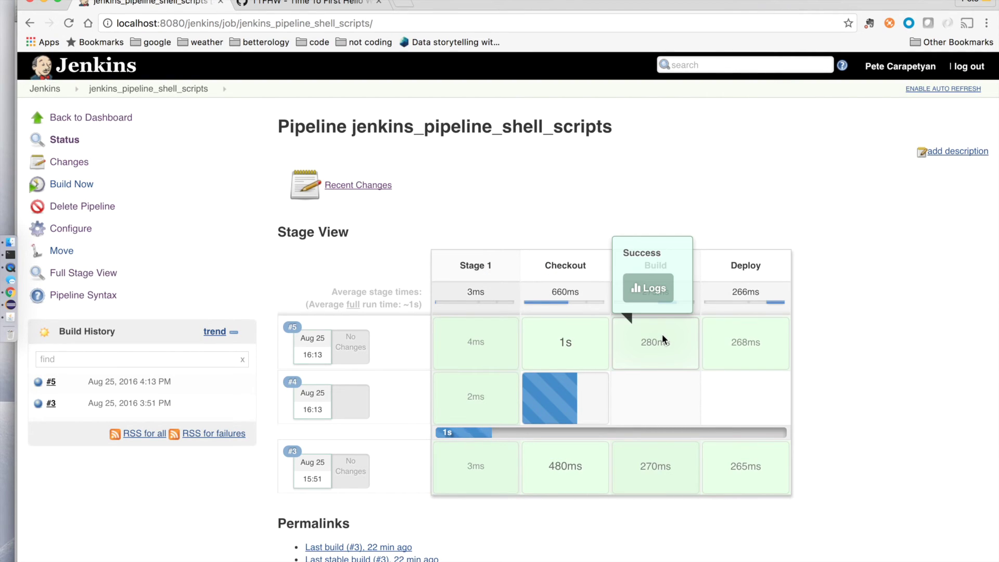
click(654, 288)
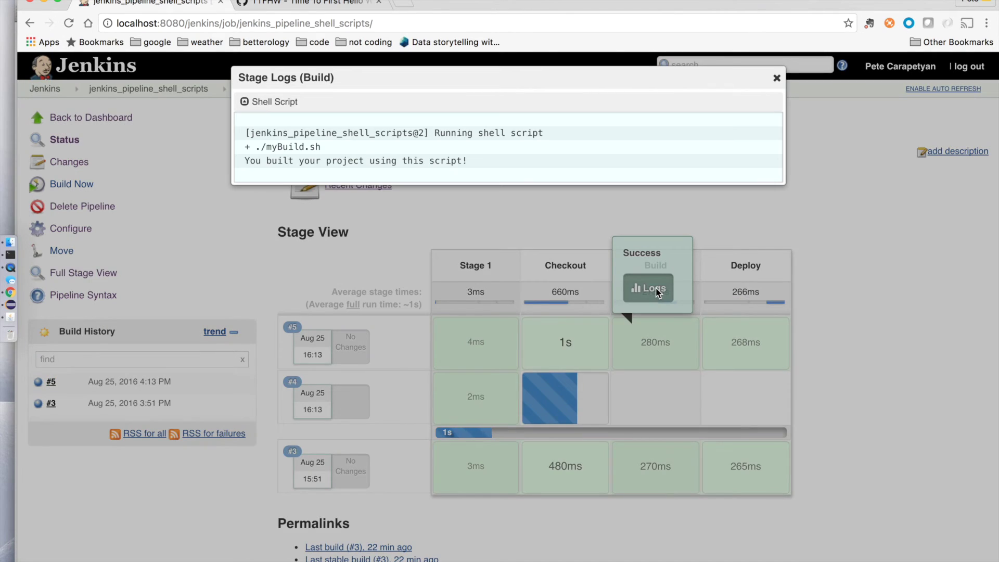
click(472, 161)
drag(472, 161, 235, 163)
click(235, 162)
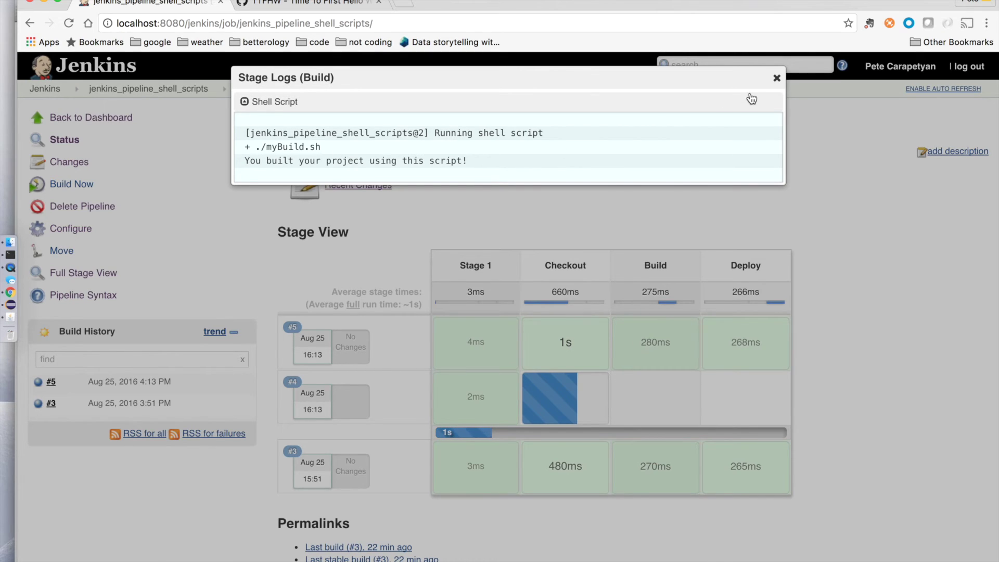
click(776, 79)
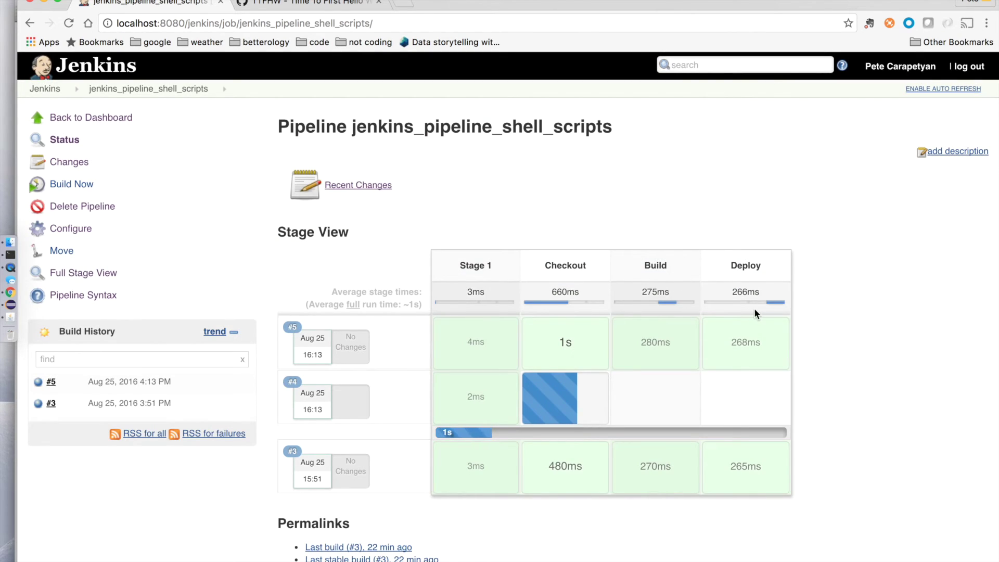
Step: Examine build #5's Deploy stage log, highlighting the message printed by myDeployment.sh and viewing the workspace file listing, and close it
mouse_move(744, 330)
click(739, 292)
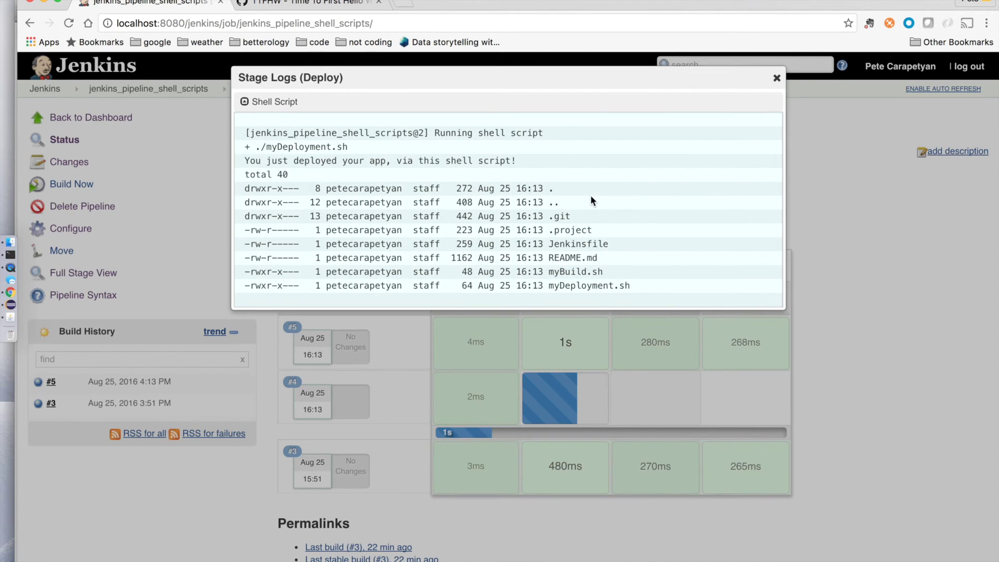
drag(520, 159, 248, 160)
click(248, 161)
scroll(445, 208, down, 1)
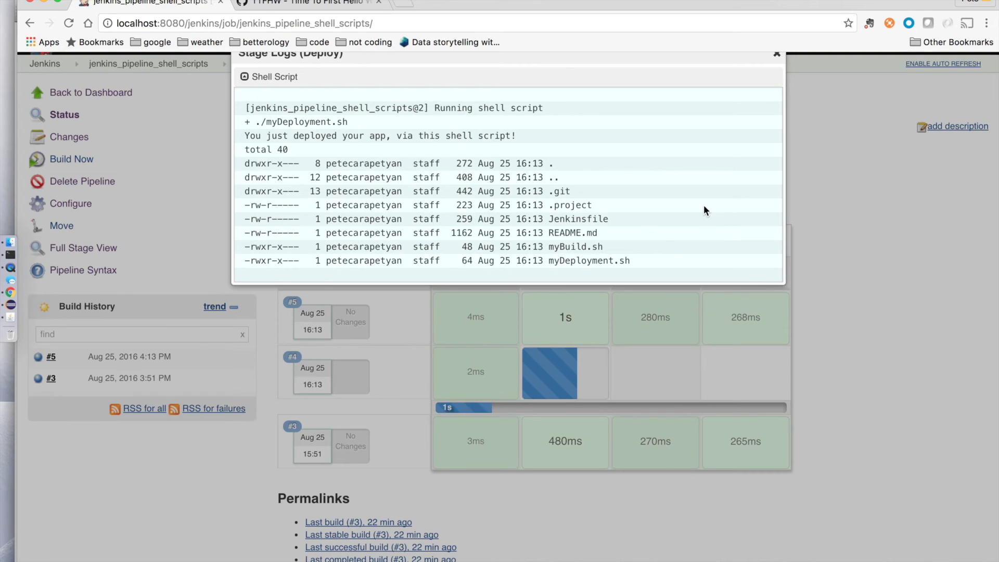
scroll(704, 210, down, 1)
scroll(704, 210, up, 2)
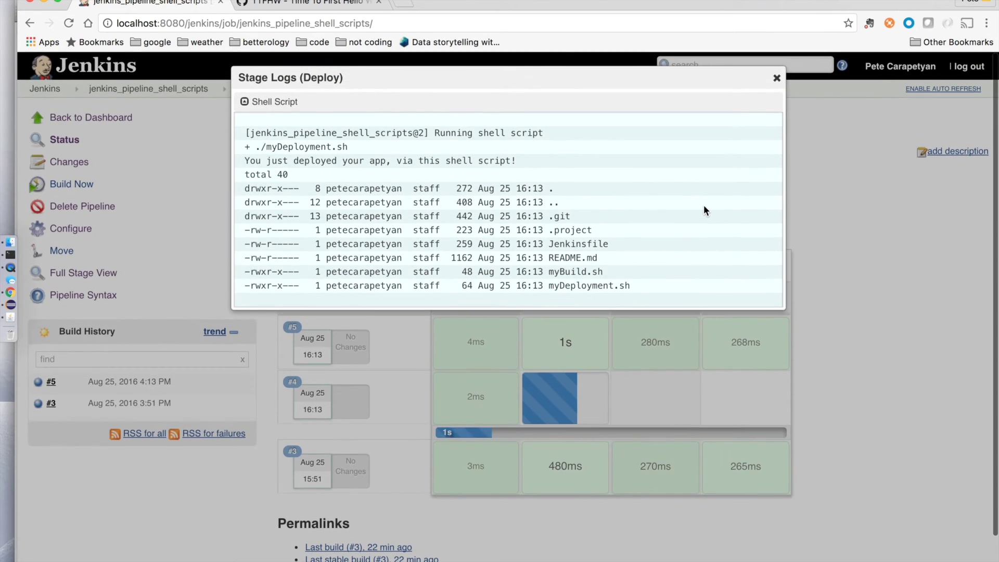
click(776, 77)
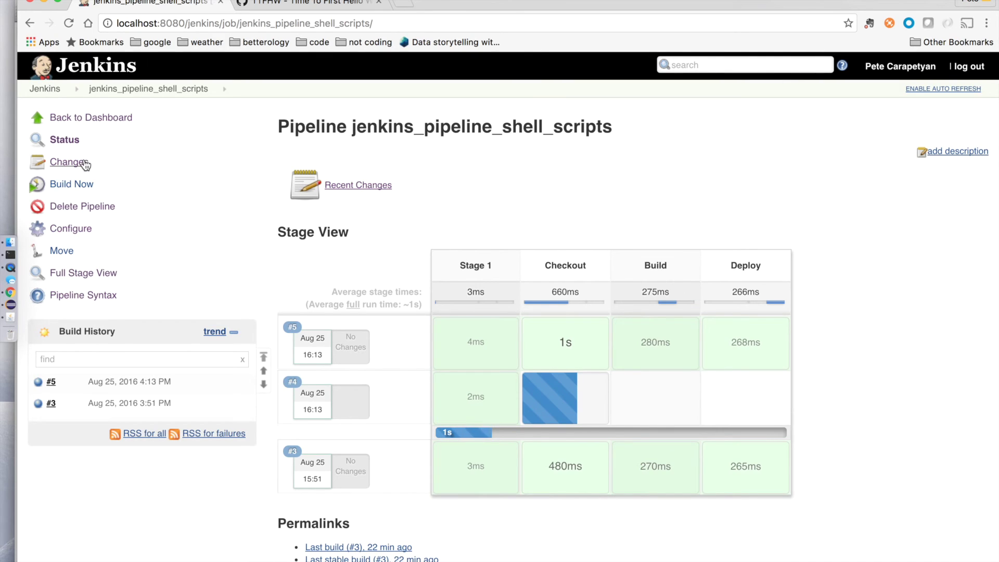
Step: Open the jenkins_pipeline_env pipeline from the Jenkins dashboard, and switch to Eclipse to show its Jenkinsfile
click(45, 89)
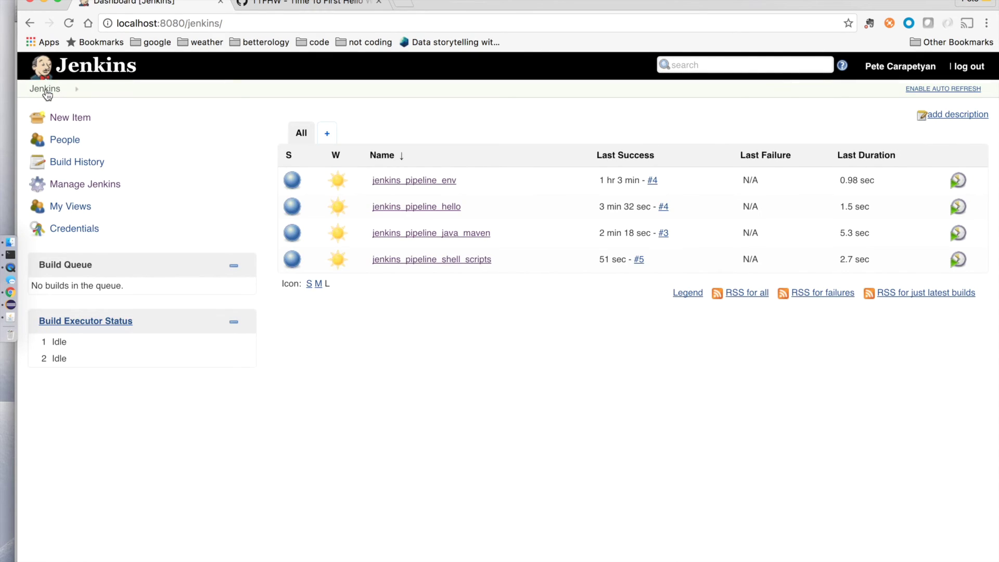
click(422, 185)
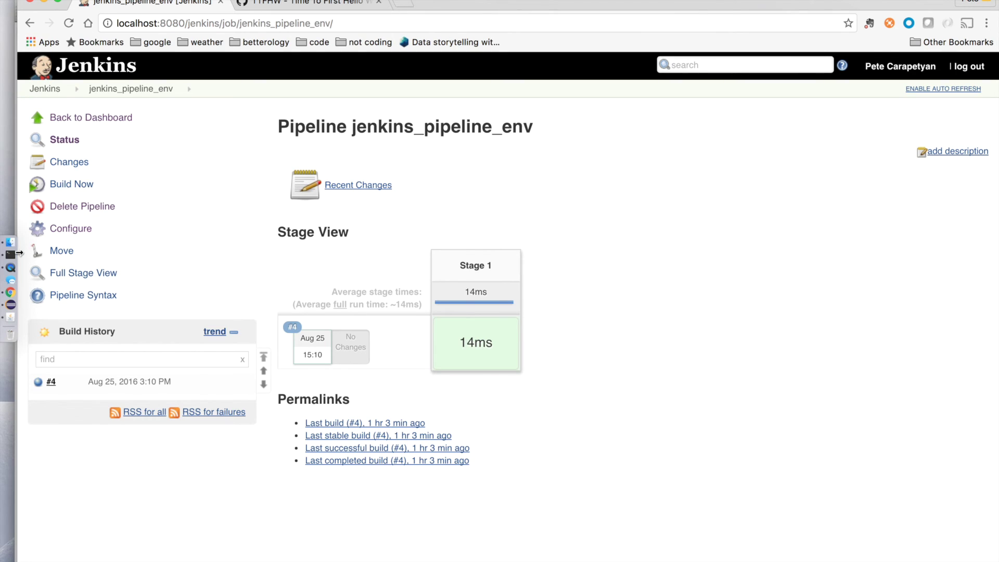
click(21, 301)
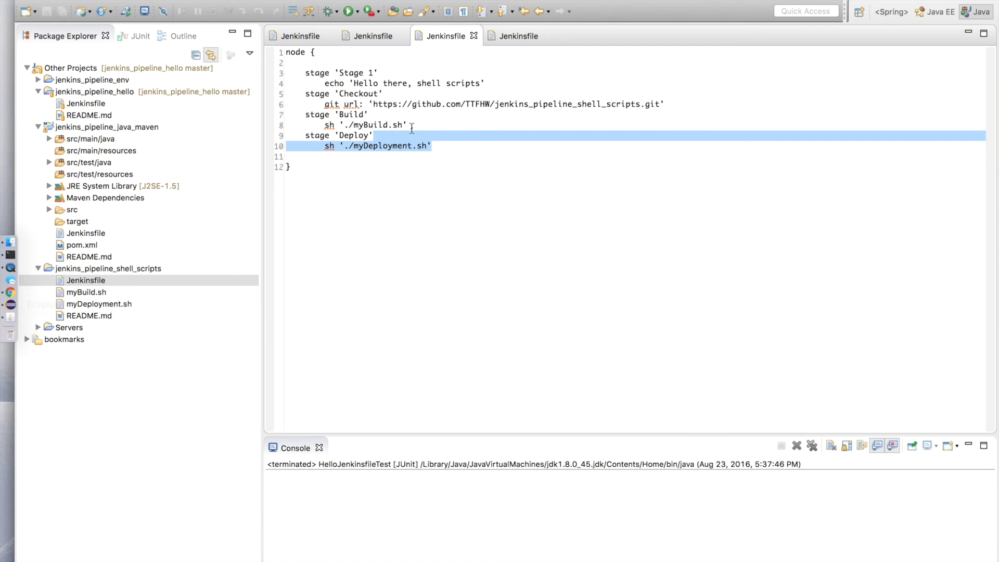
click(520, 36)
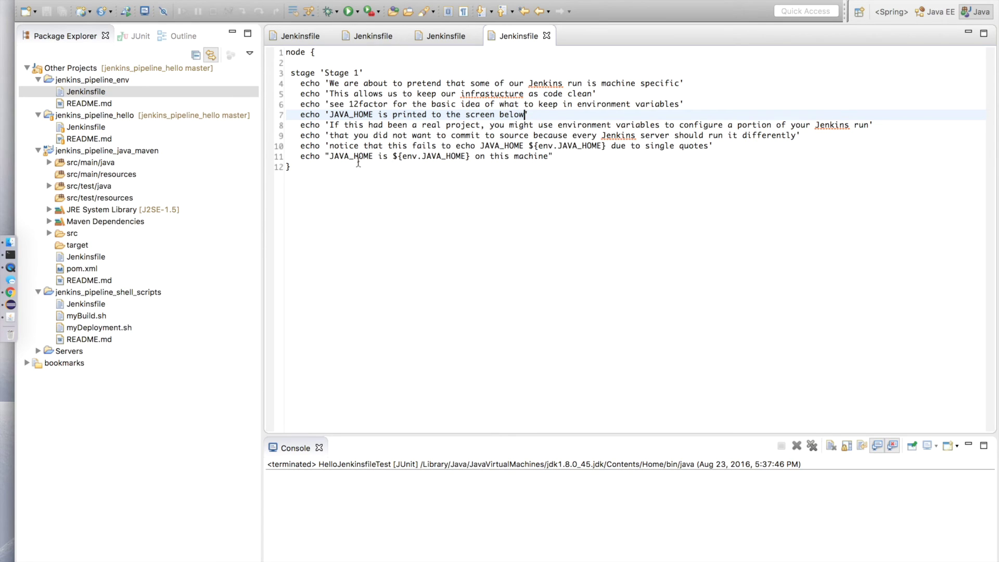
Step: Highlight ${env.JAVA_HOME} in the double-quoted and single-quoted echo lines of the jenkins_pipeline_env Jenkinsfile to compare their quoting
drag(392, 156, 471, 156)
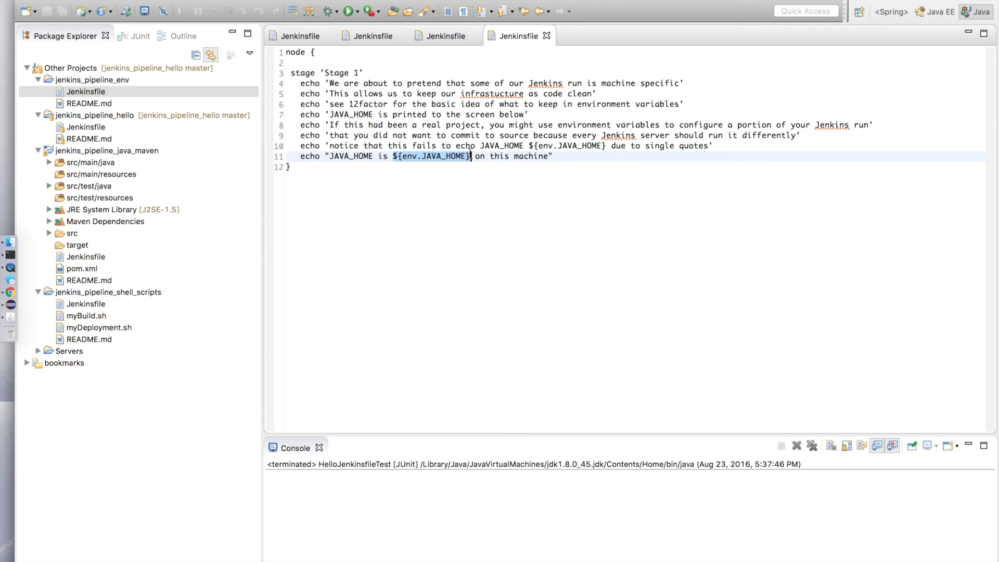
drag(606, 146, 528, 145)
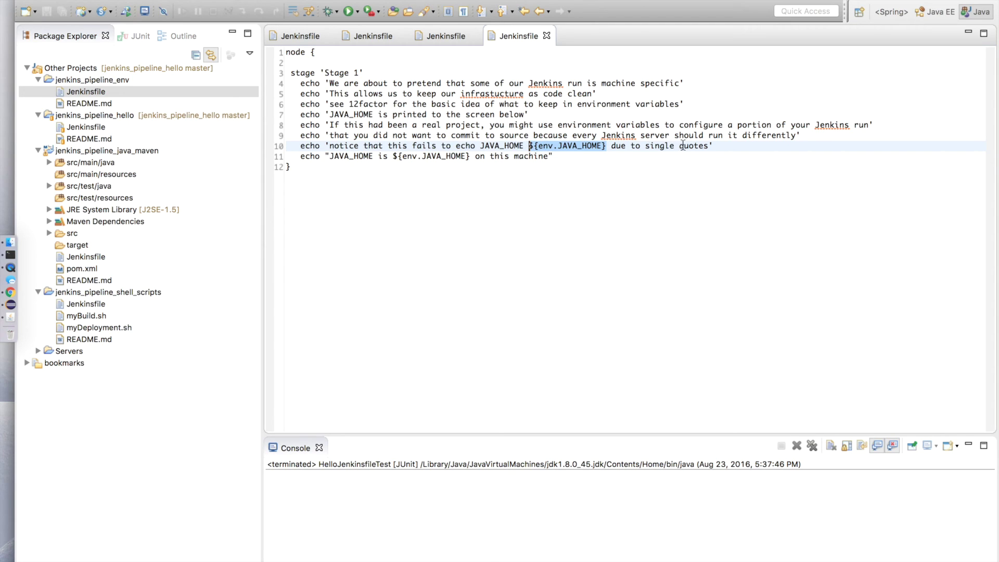
click(714, 146)
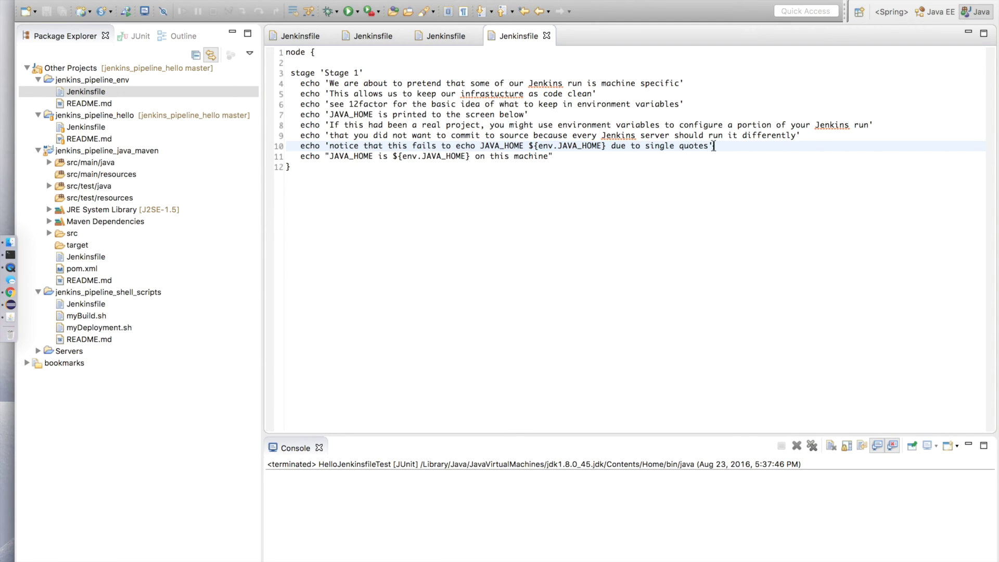
click(741, 157)
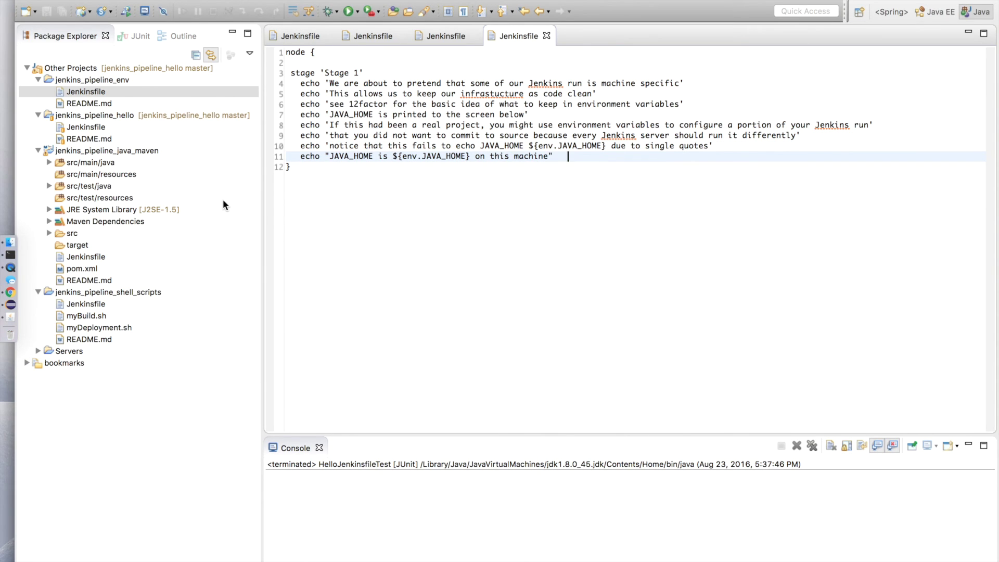
Step: Switch to Chrome, build jenkins_pipeline_env, and open the Stage 1 logs of the new build
click(23, 291)
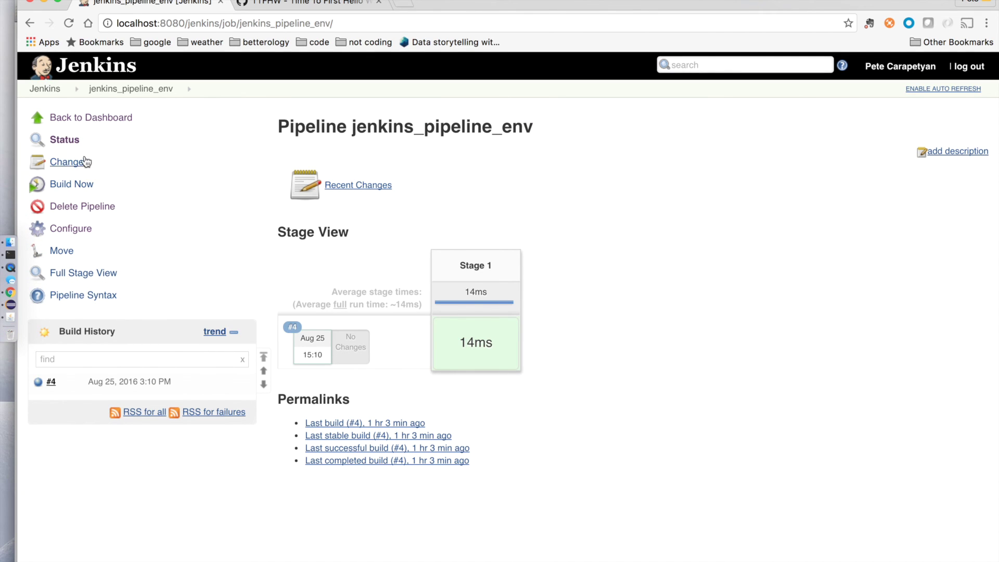
click(71, 184)
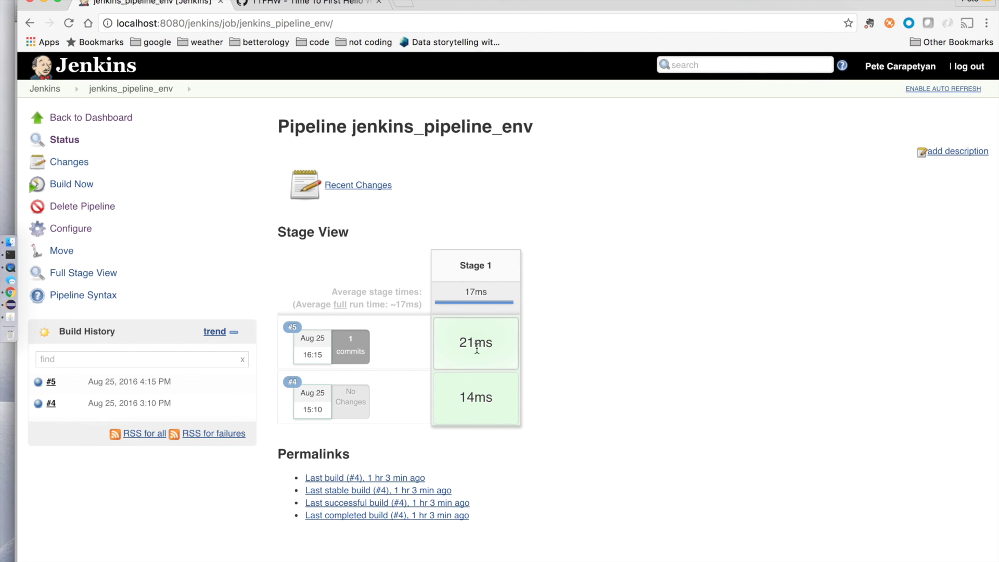
mouse_move(477, 350)
click(473, 287)
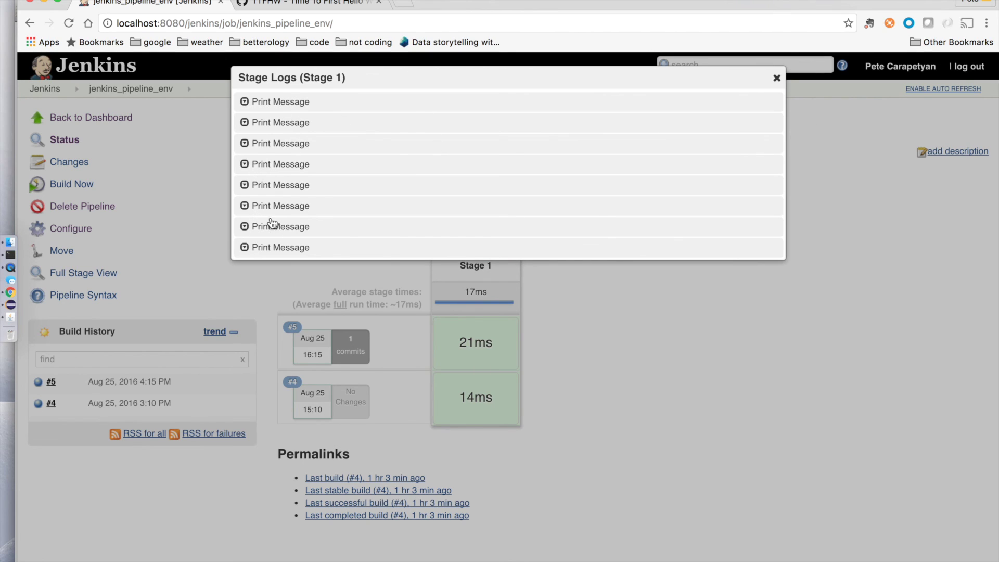
Step: Expand the last two Print Message entries of Stage 1, highlighting ${env.JAVA_HOME} in the single-quoted one, to compare their JAVA_HOME output
click(290, 227)
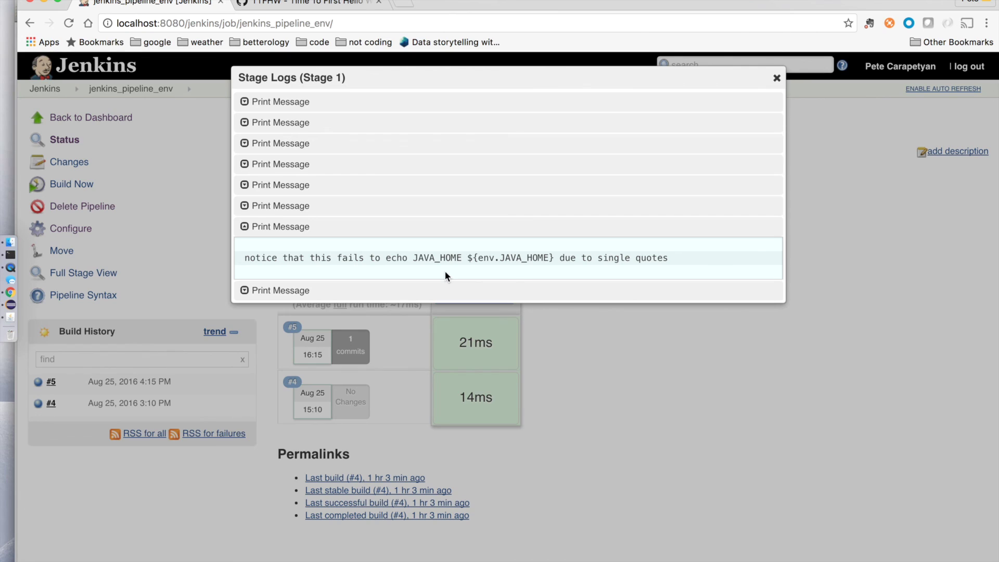
drag(554, 258, 468, 258)
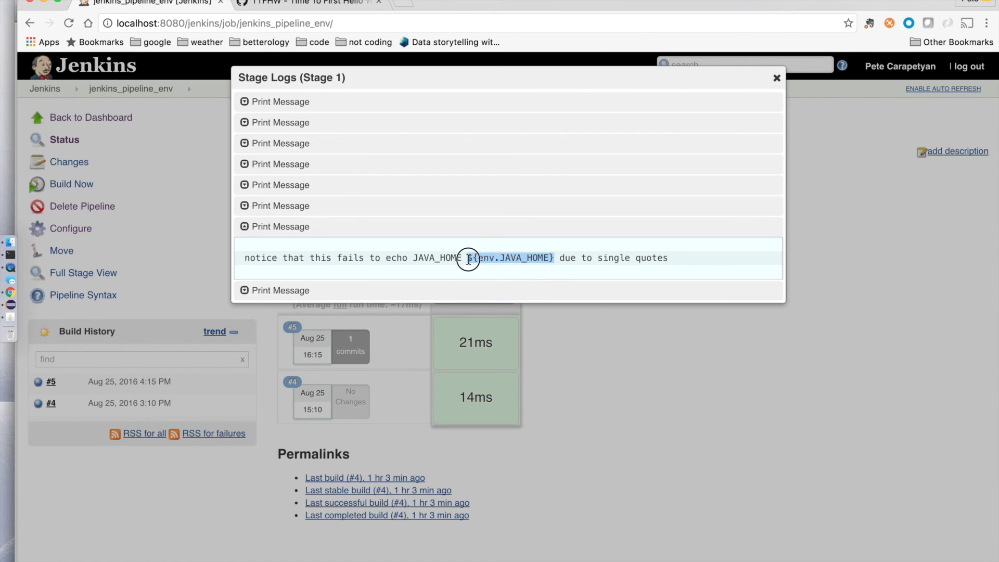
click(299, 291)
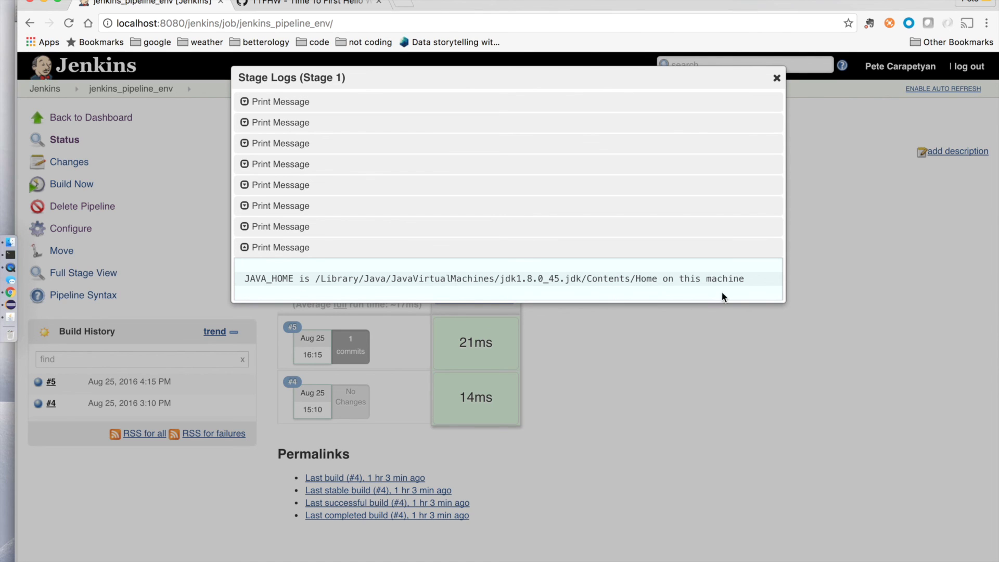